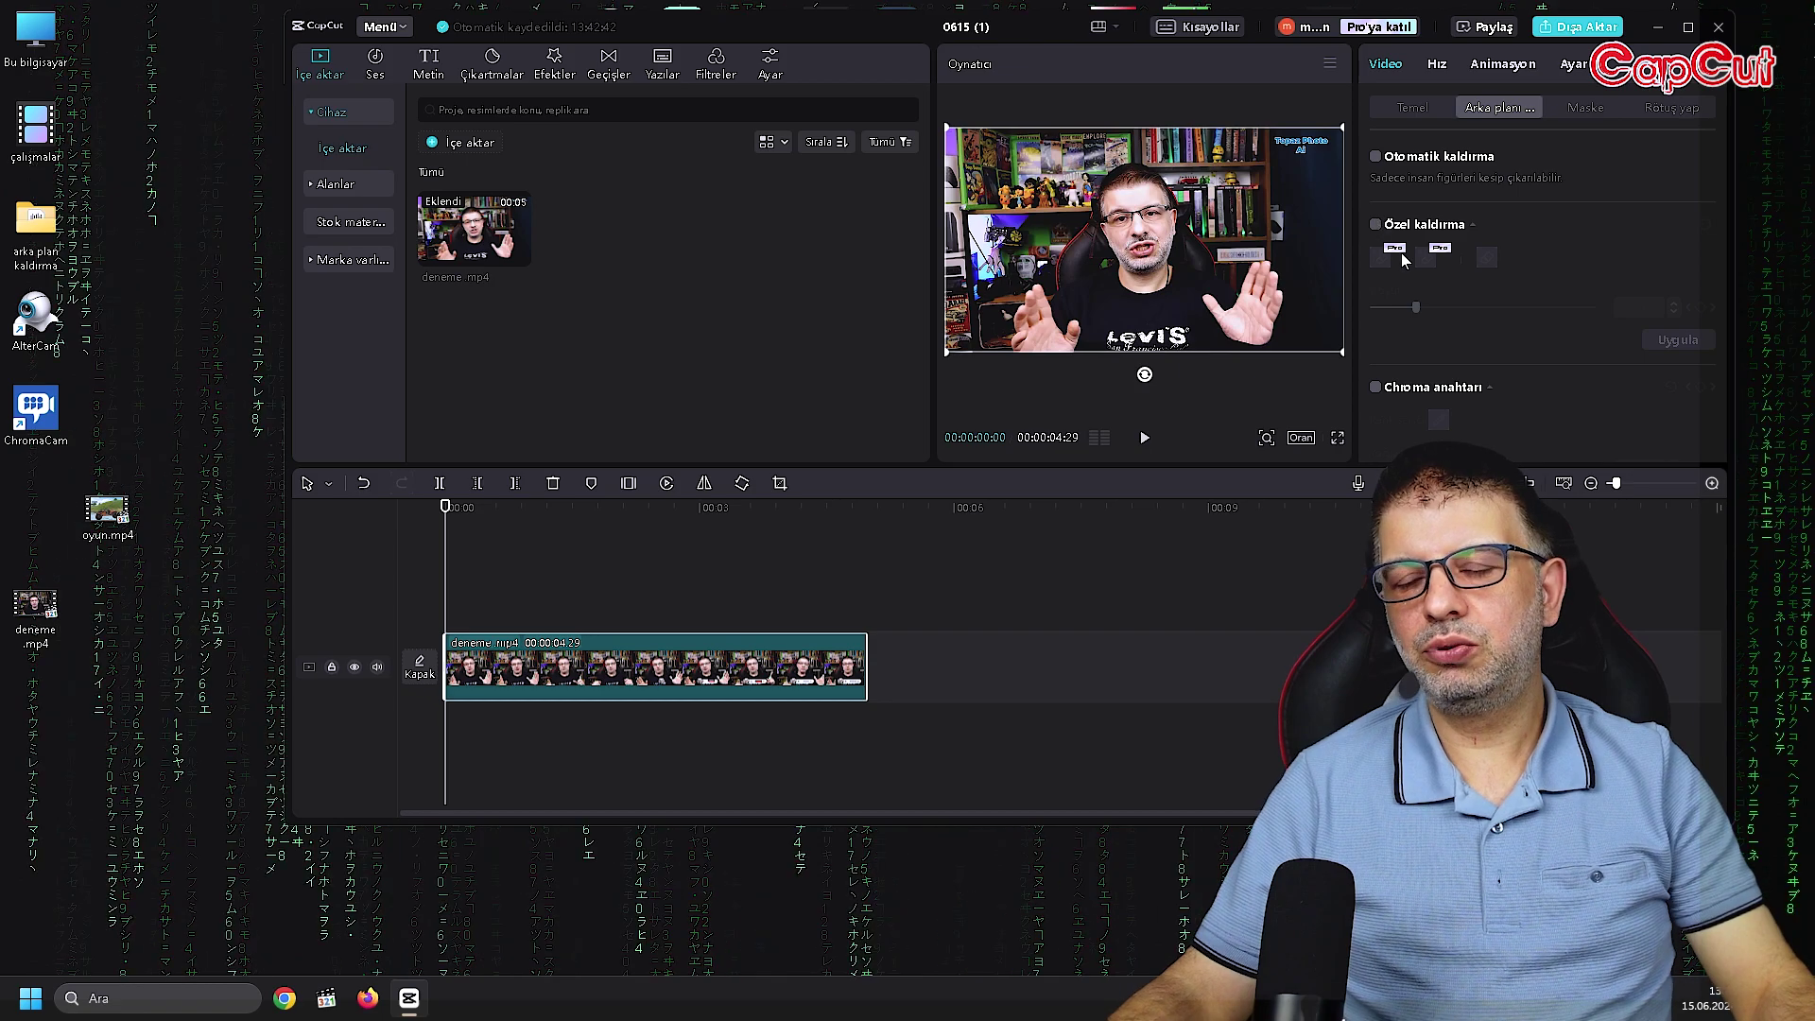
Automatically remove the background of deneme.mp4 and place oyun.mp4 on a track beneath it at the timeline start.
click(1375, 157)
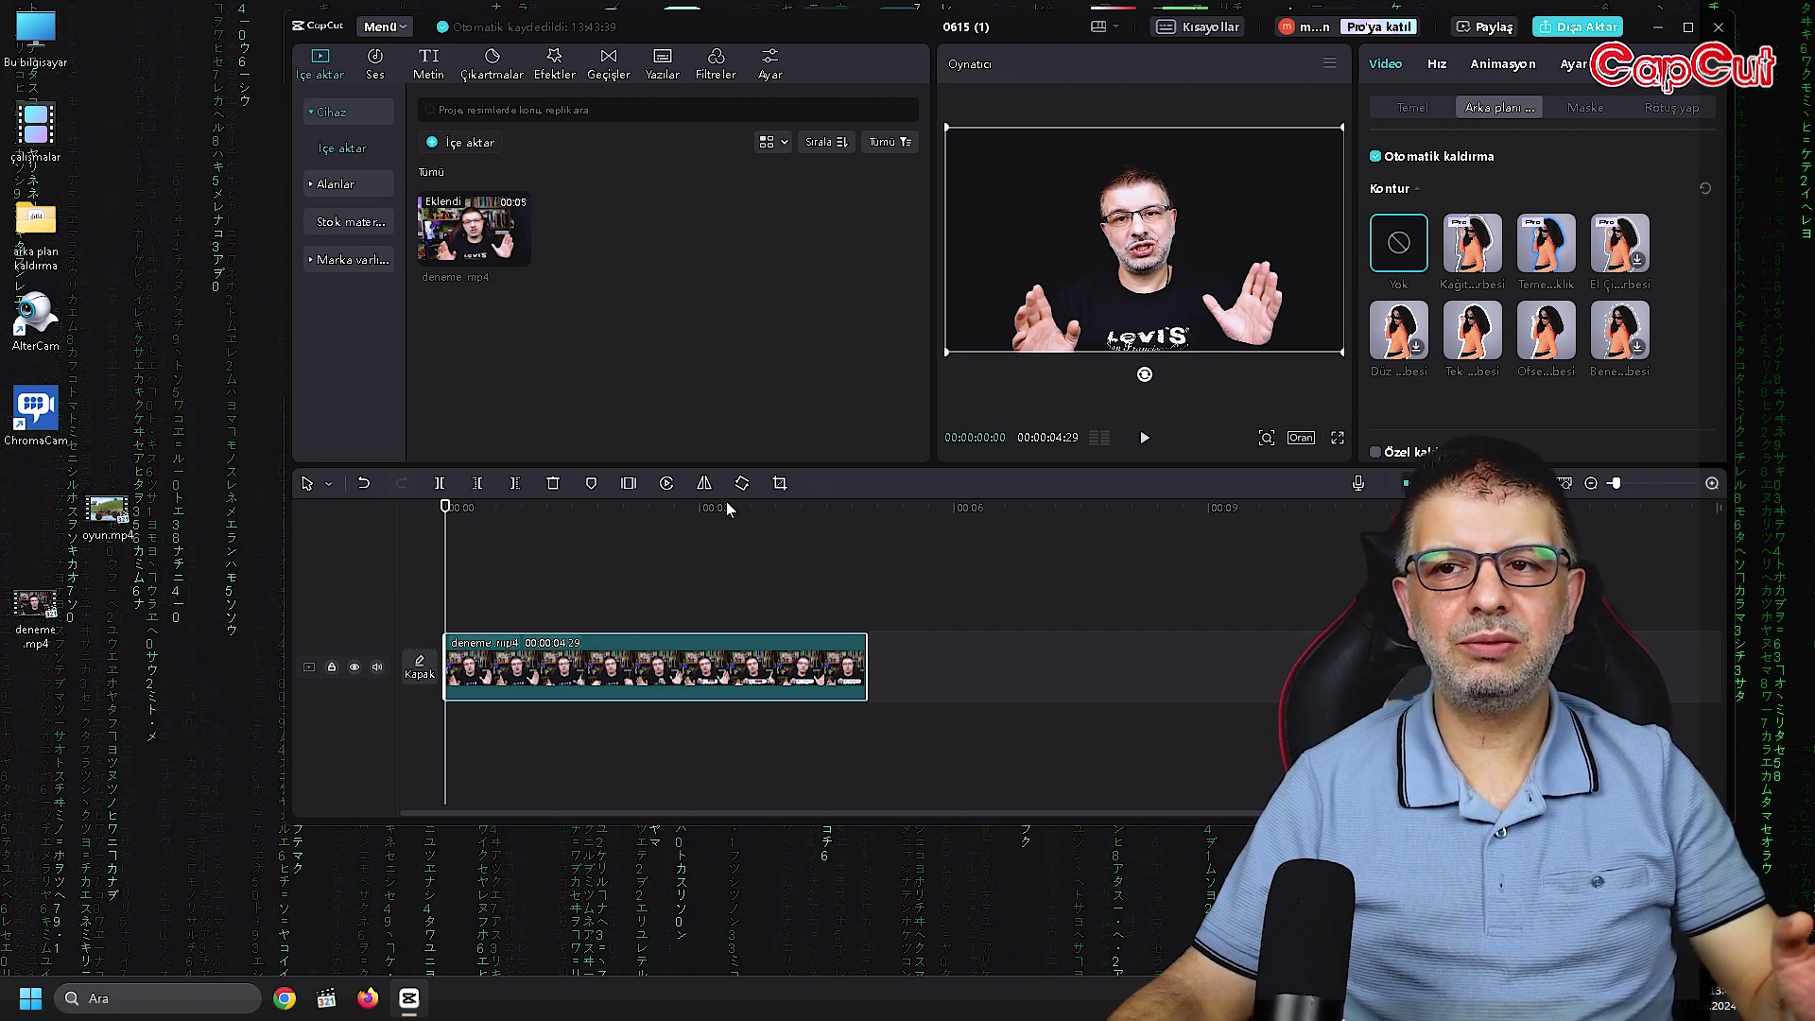
drag(556, 679, 556, 619)
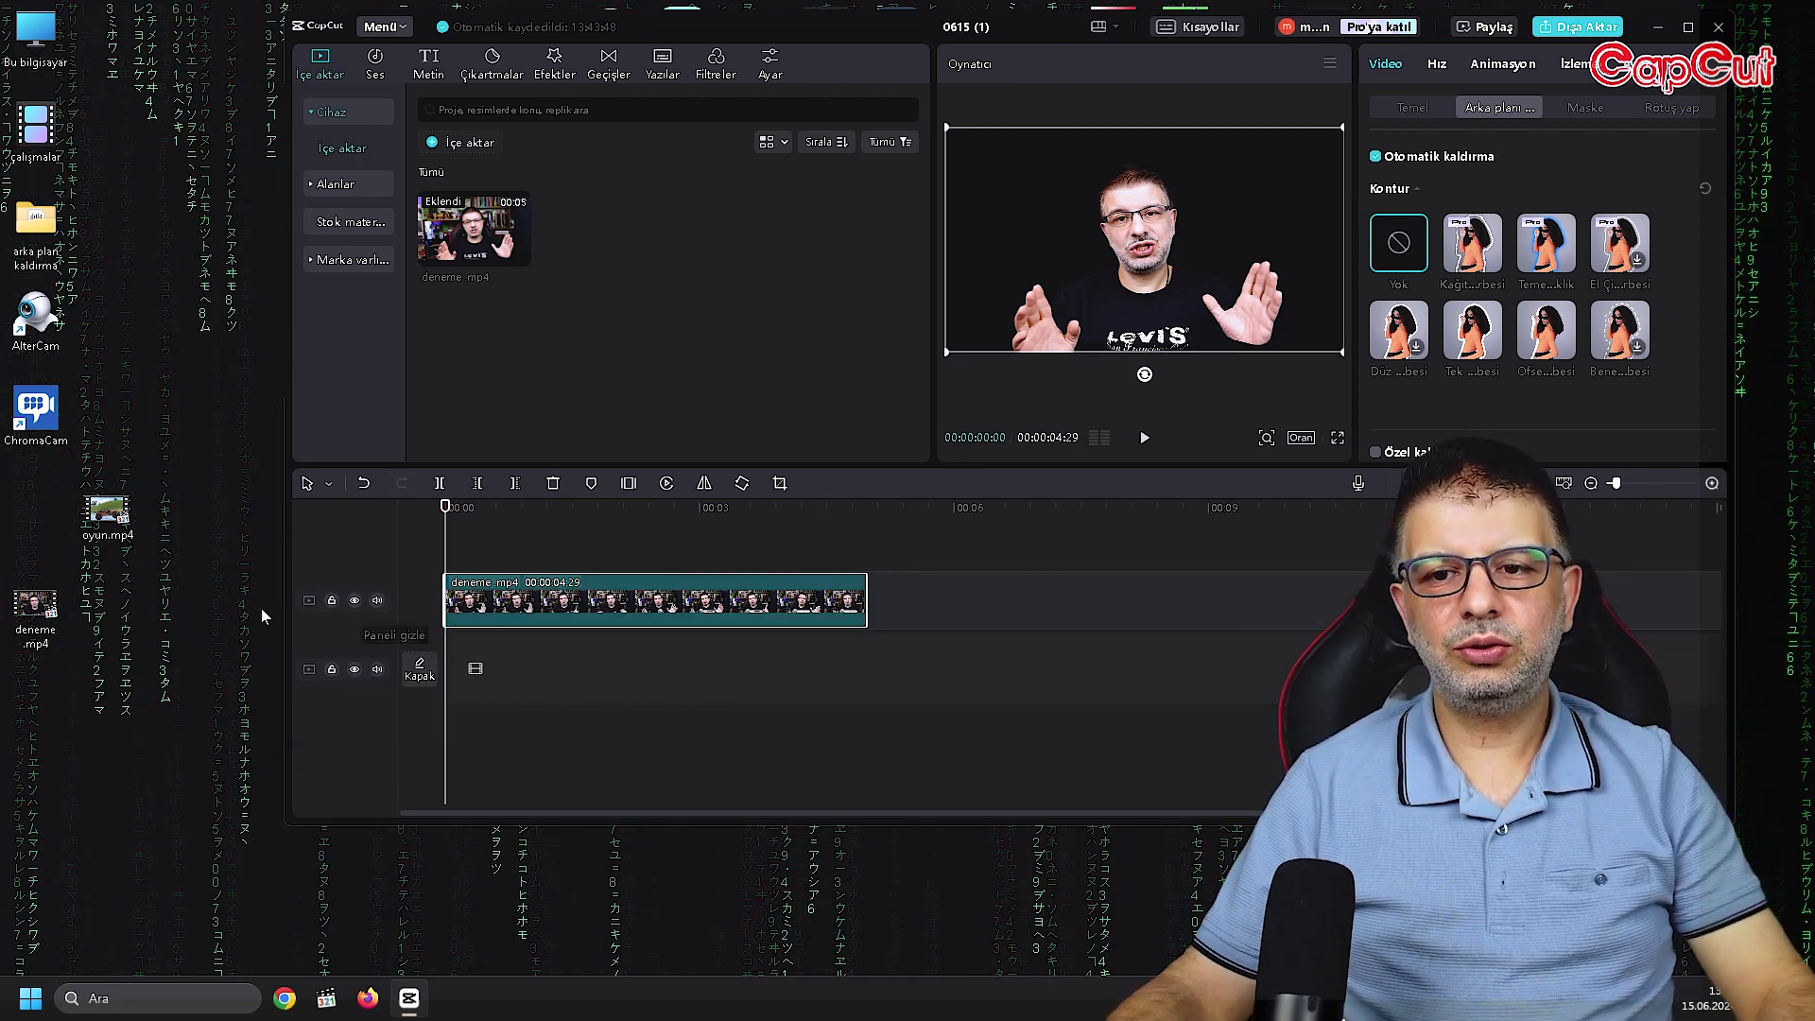
drag(107, 511, 433, 654)
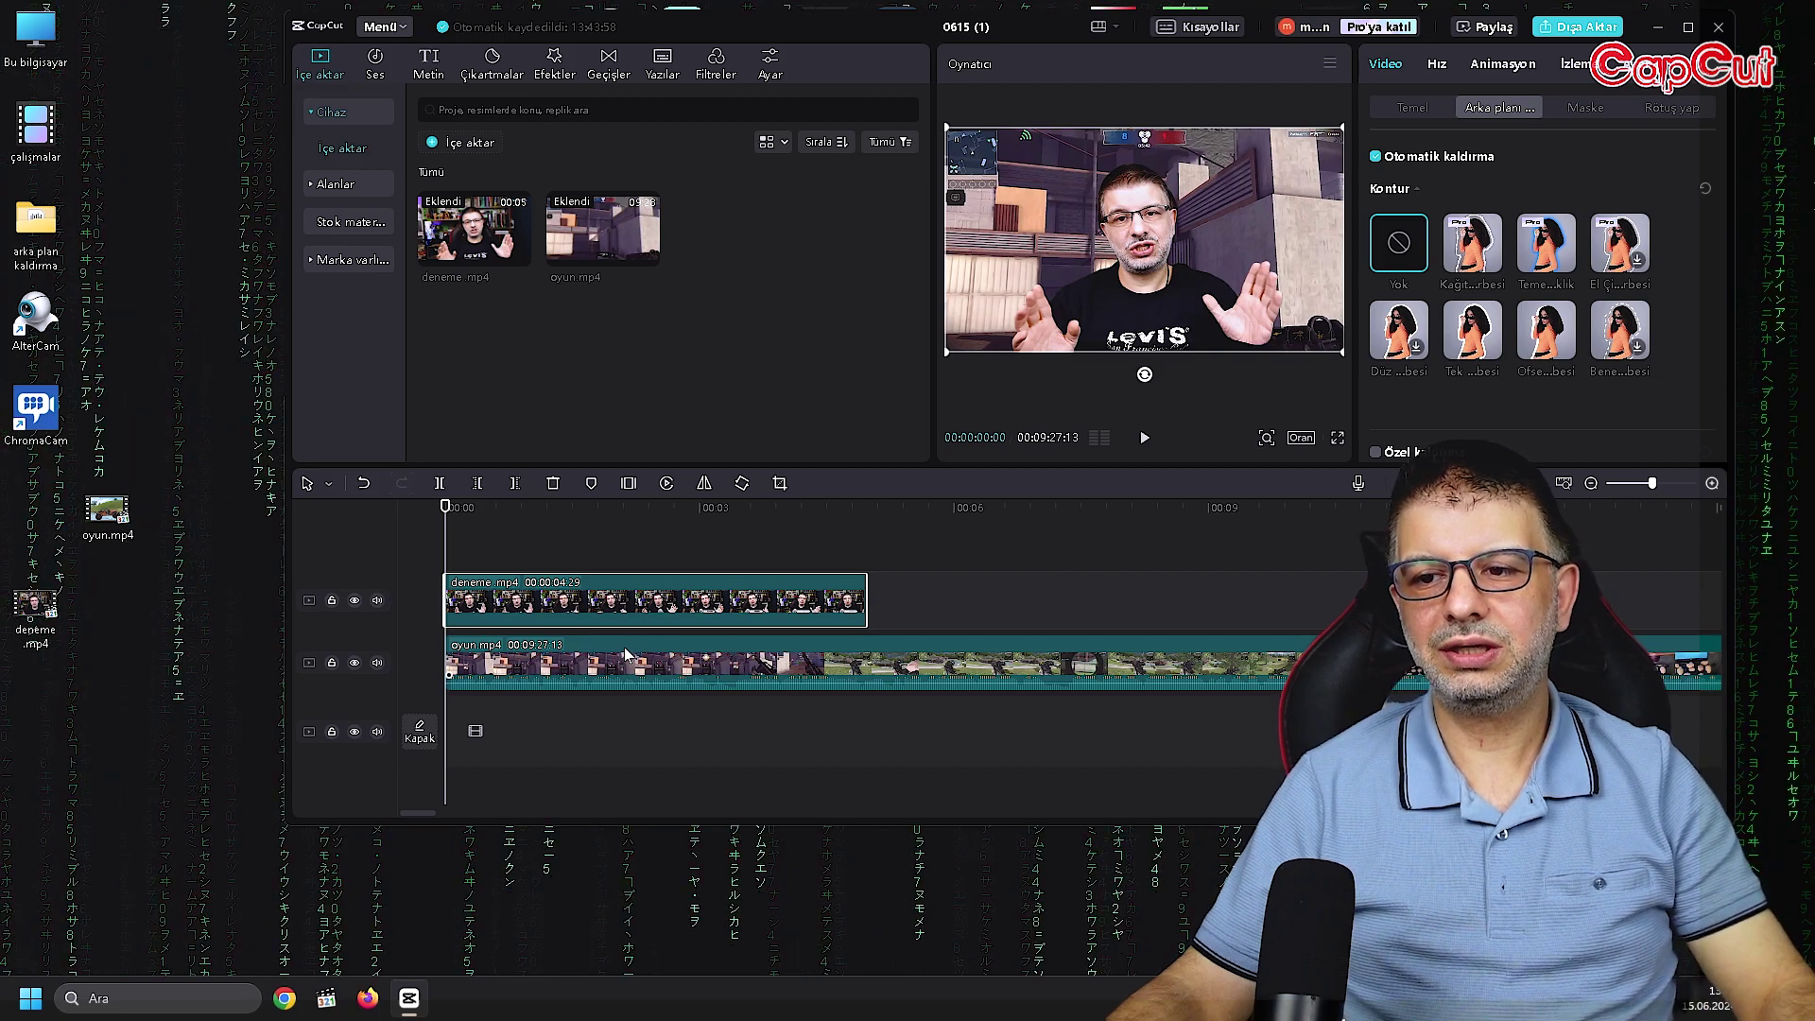
Split oyun.mp4 at 00:00:04:29, where the deneme clip ends, and delete the remaining part.
drag(874, 511, 866, 511)
click(439, 483)
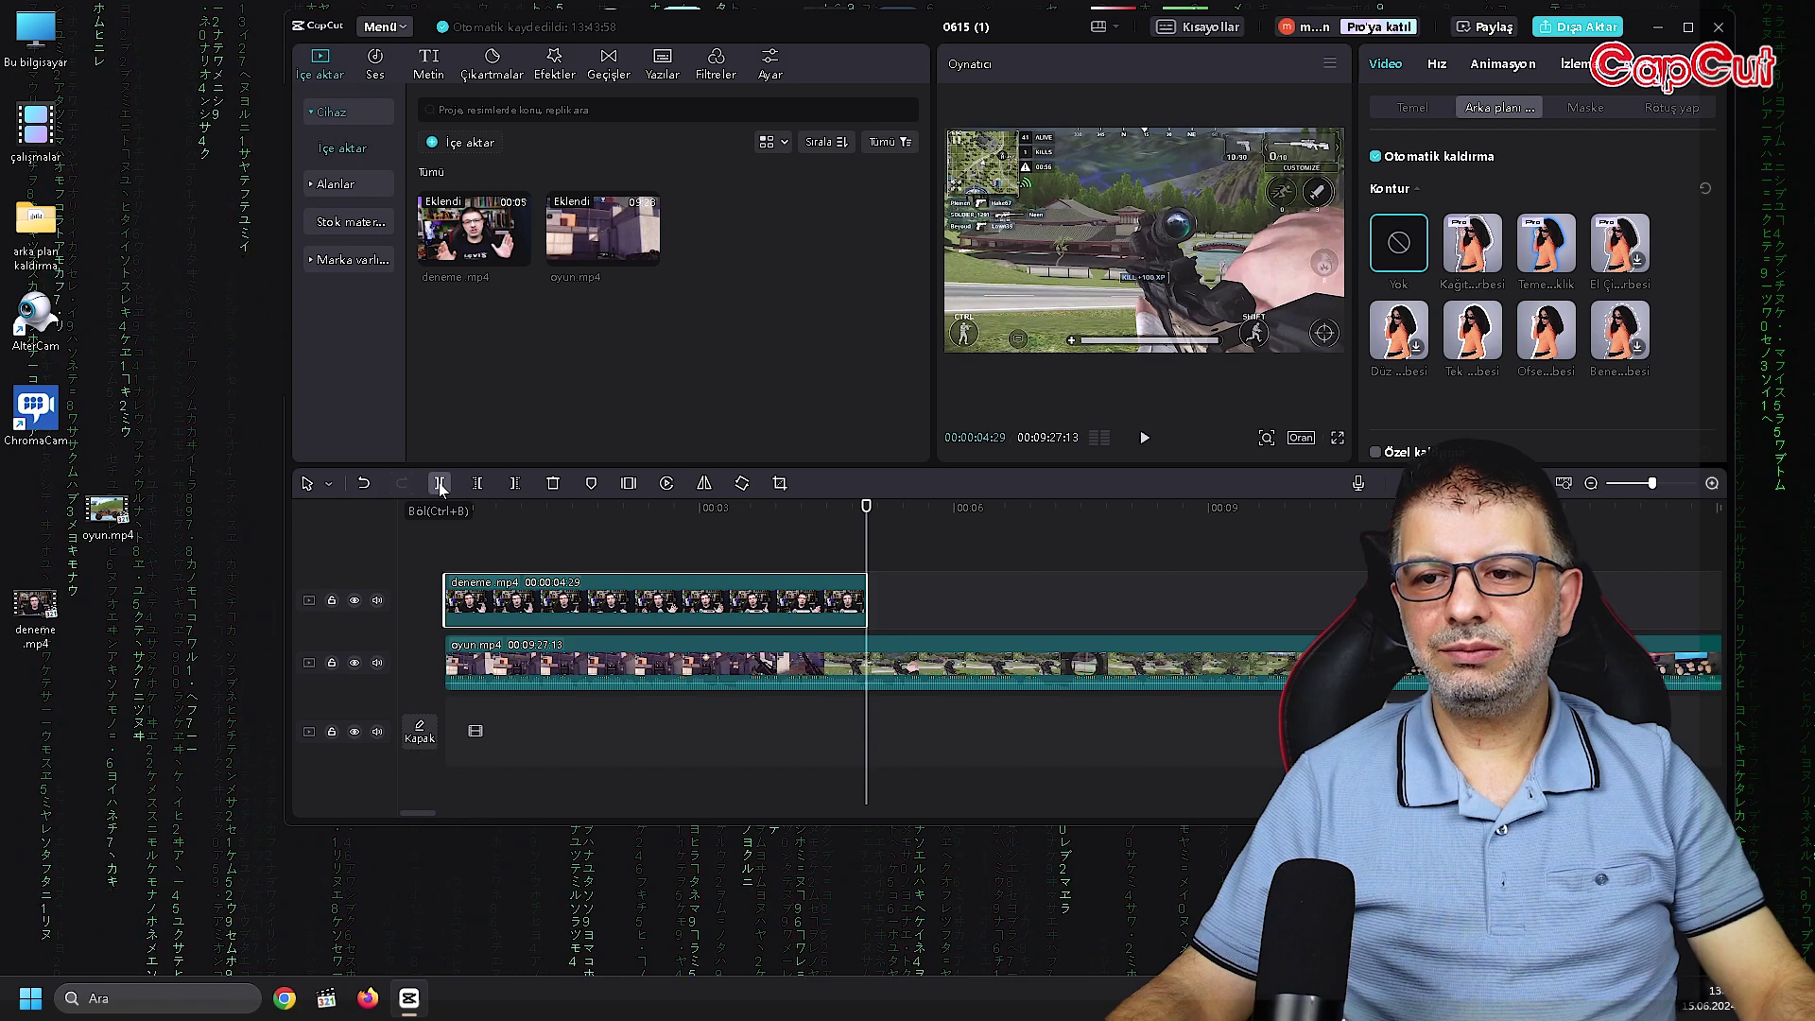
click(911, 662)
key(Delete)
Shrink the cut-out deneme clip to about half size and place it in the lower-left corner of the frame.
click(567, 595)
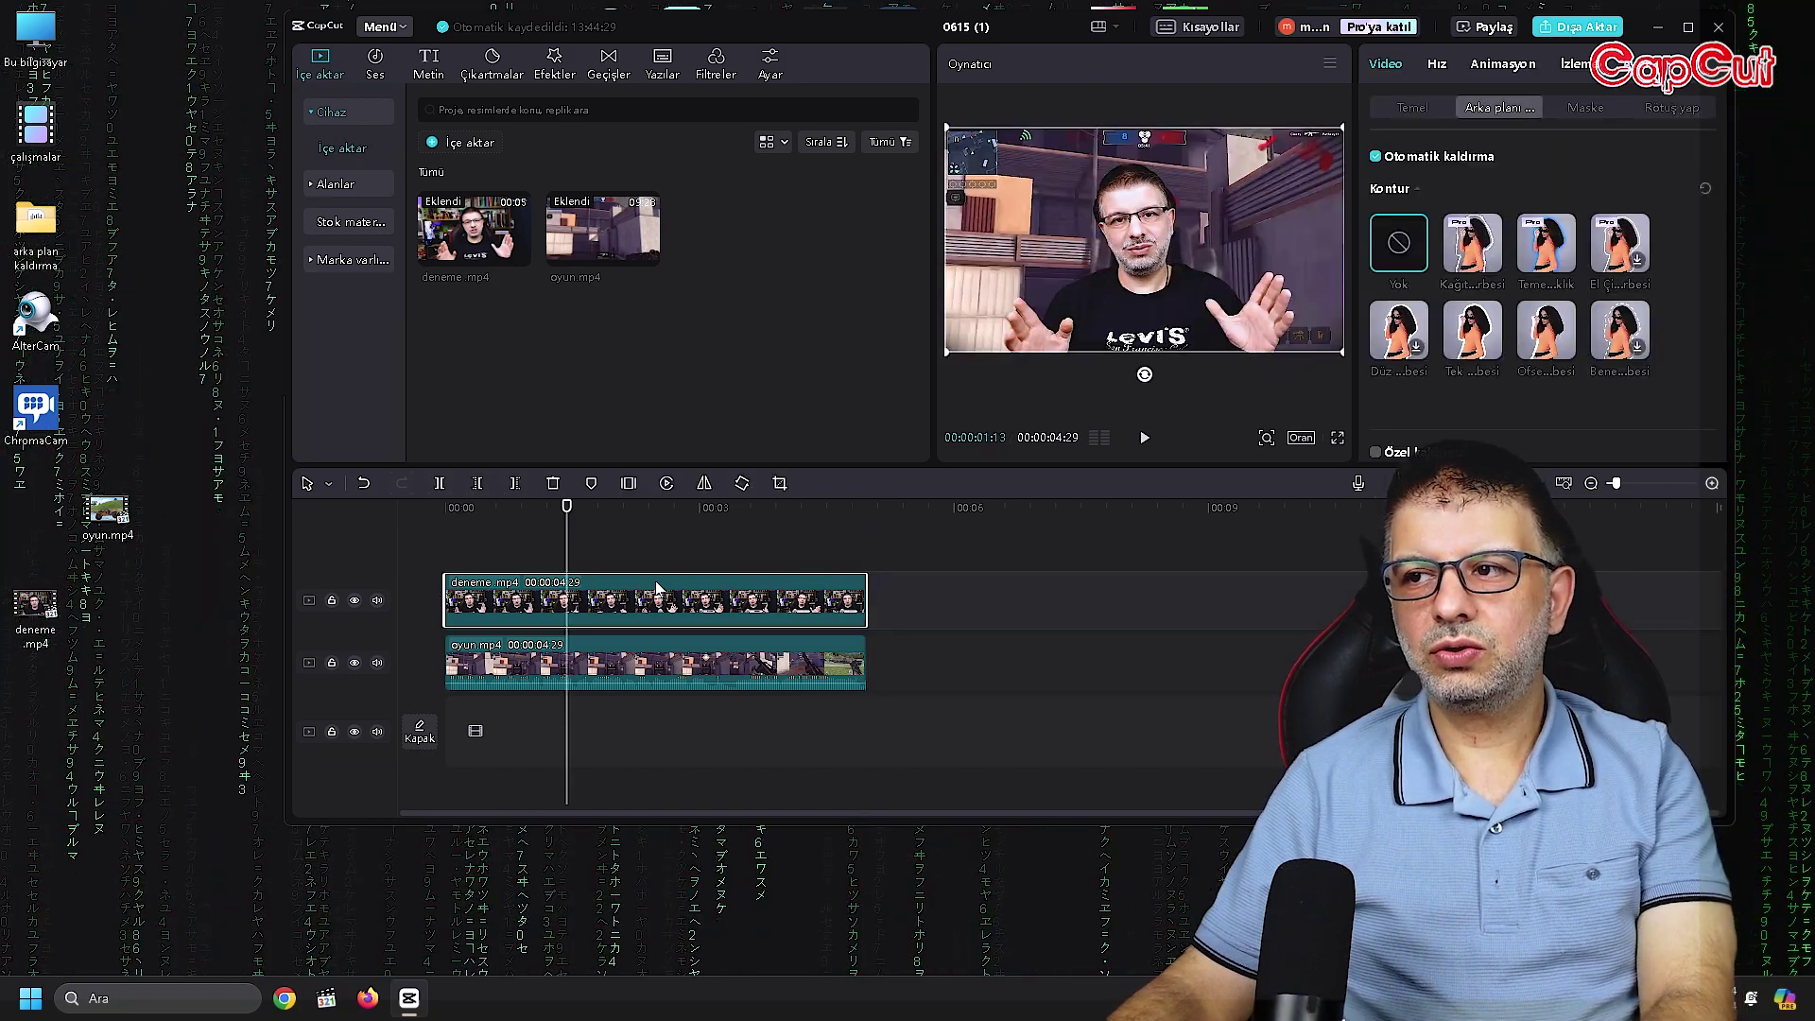
drag(1274, 173, 1121, 261)
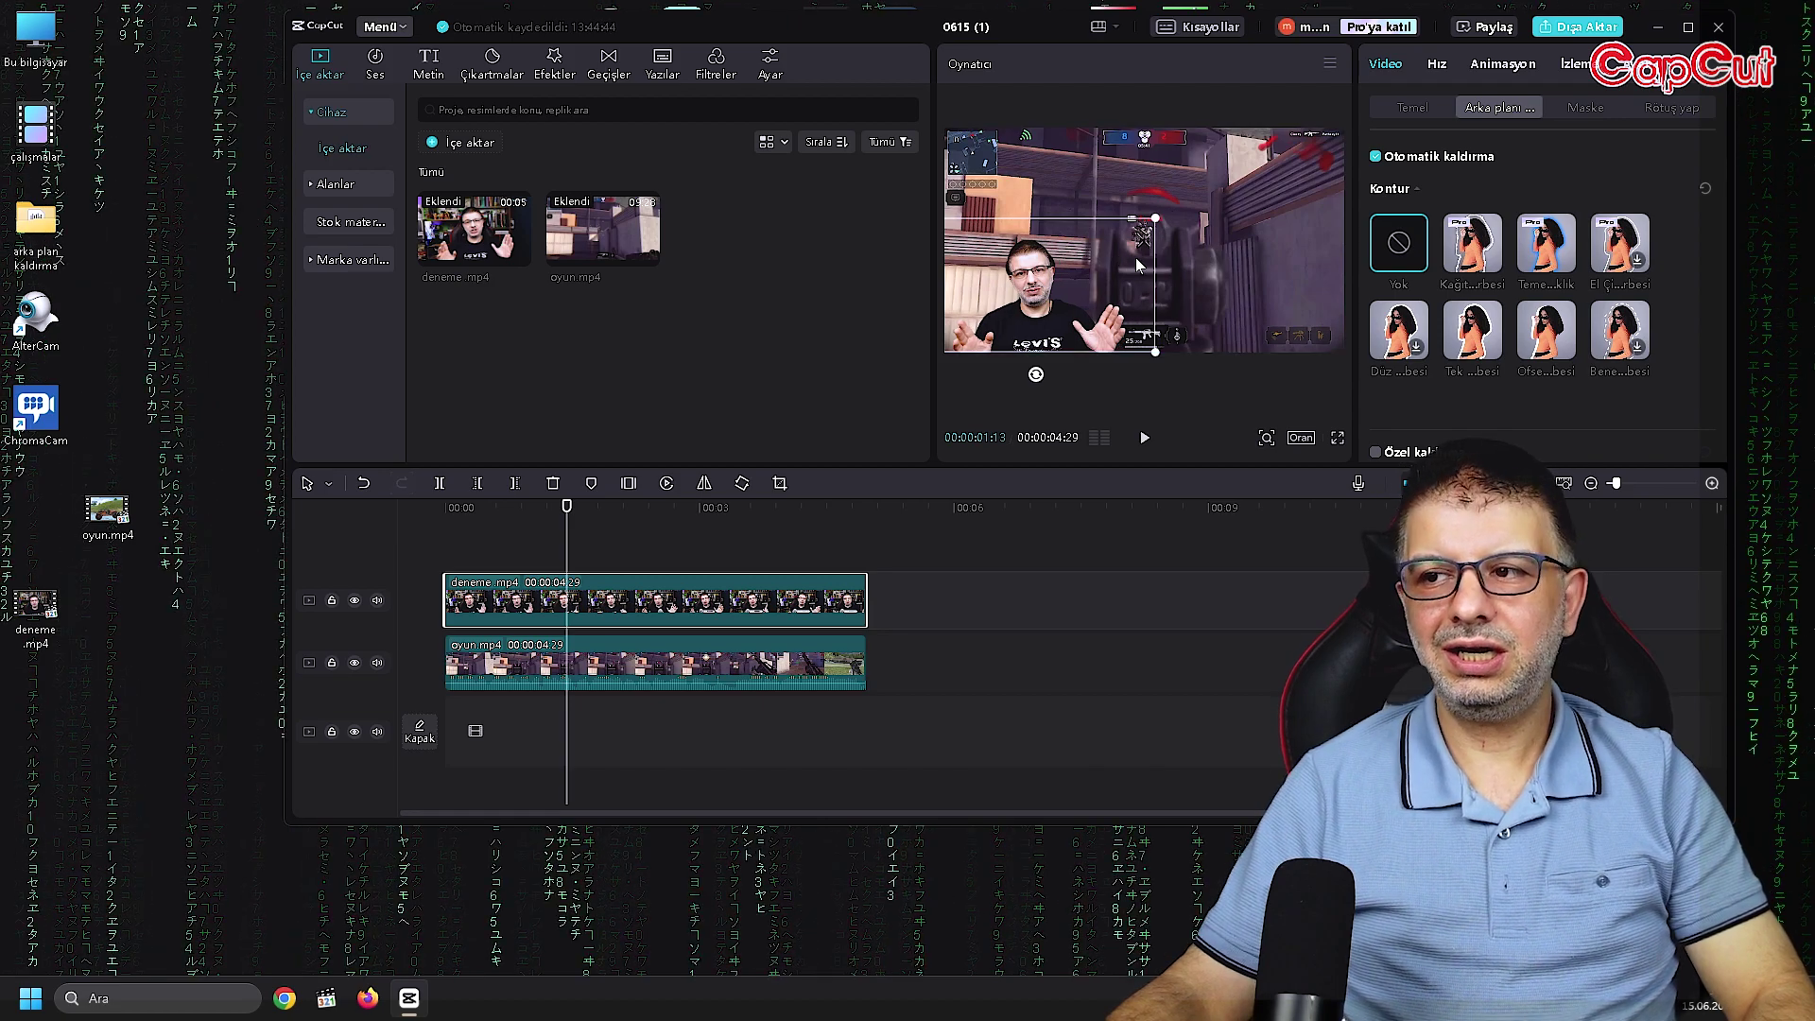
Play the composite full screen from the beginning and return to the editor.
drag(567, 508, 328, 523)
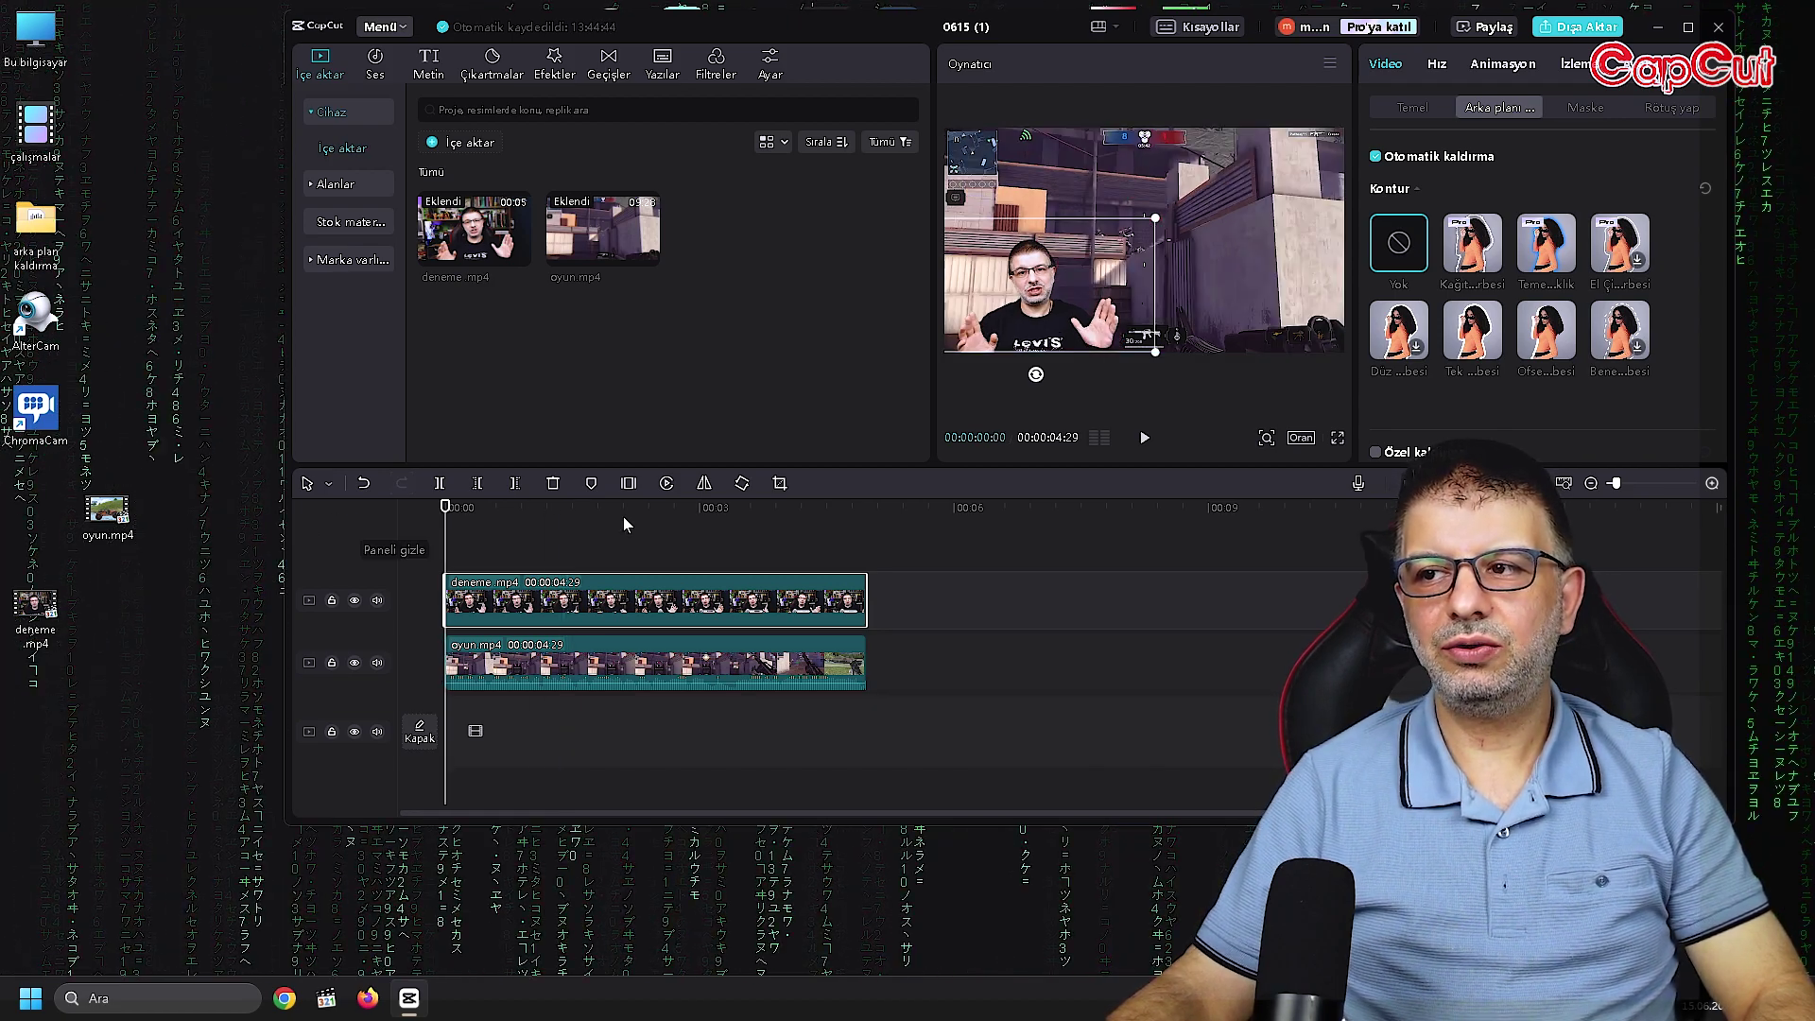
click(1336, 436)
key(space)
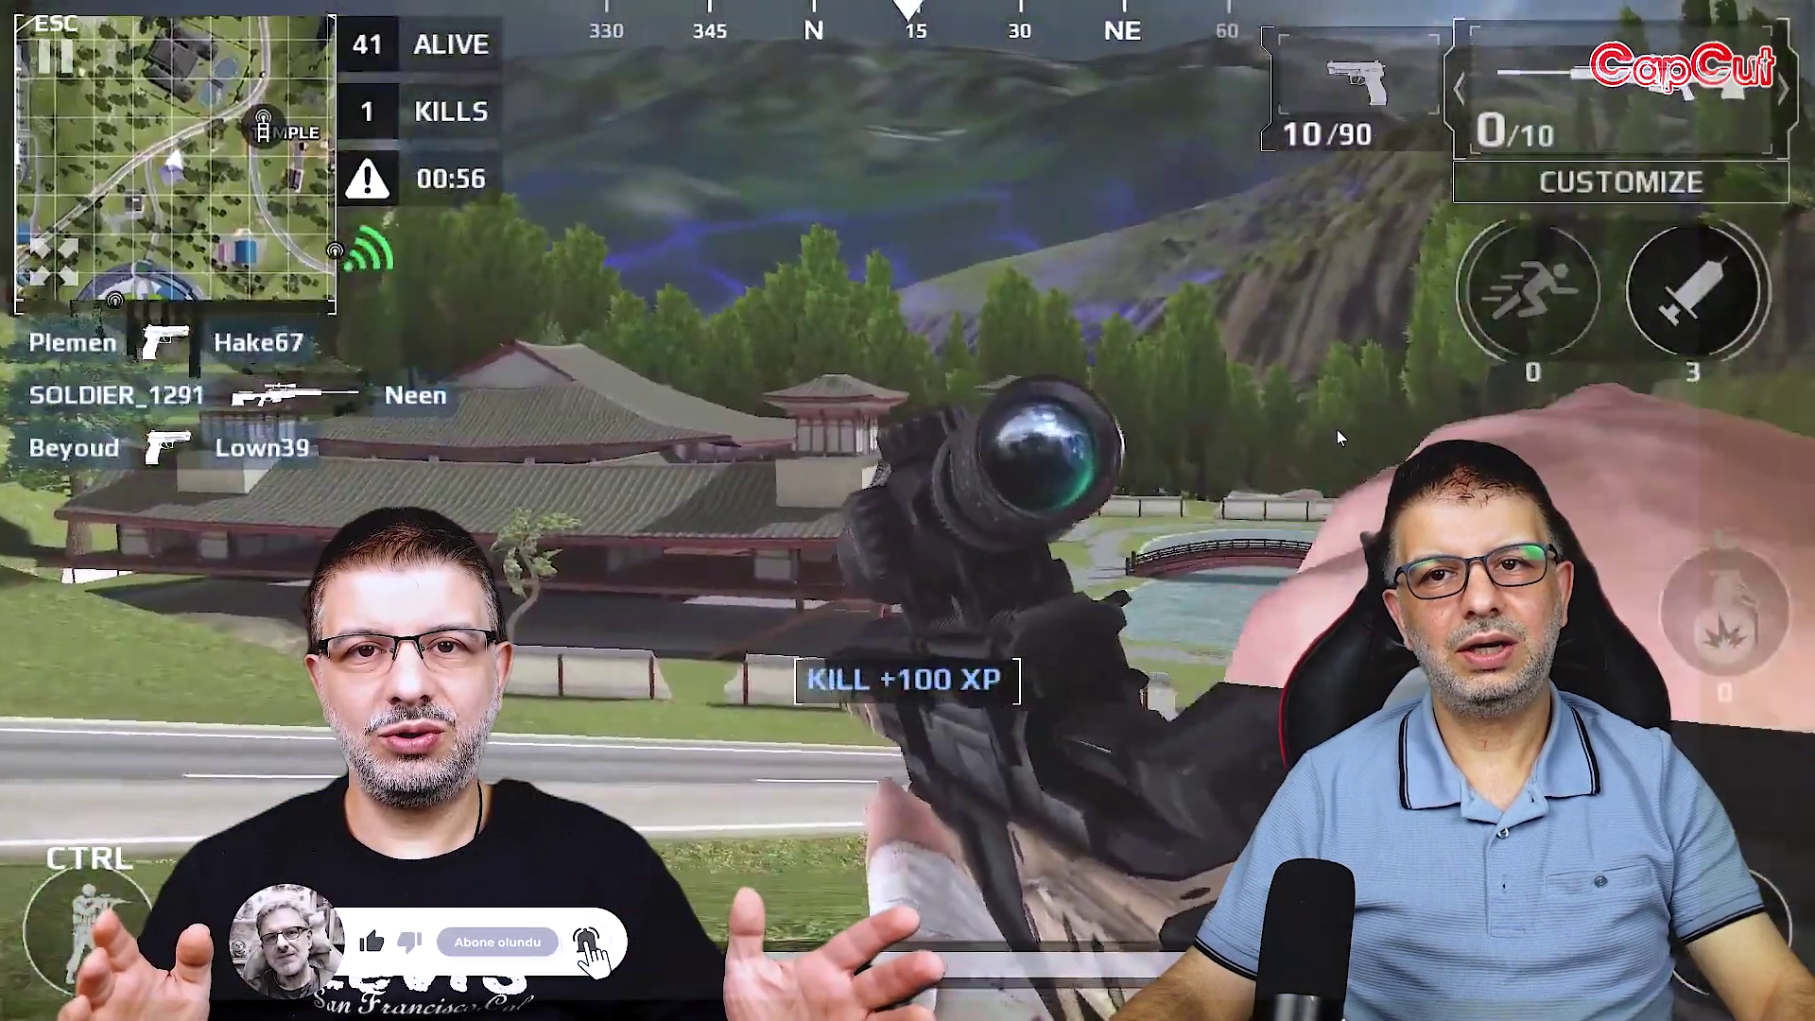
key(Escape)
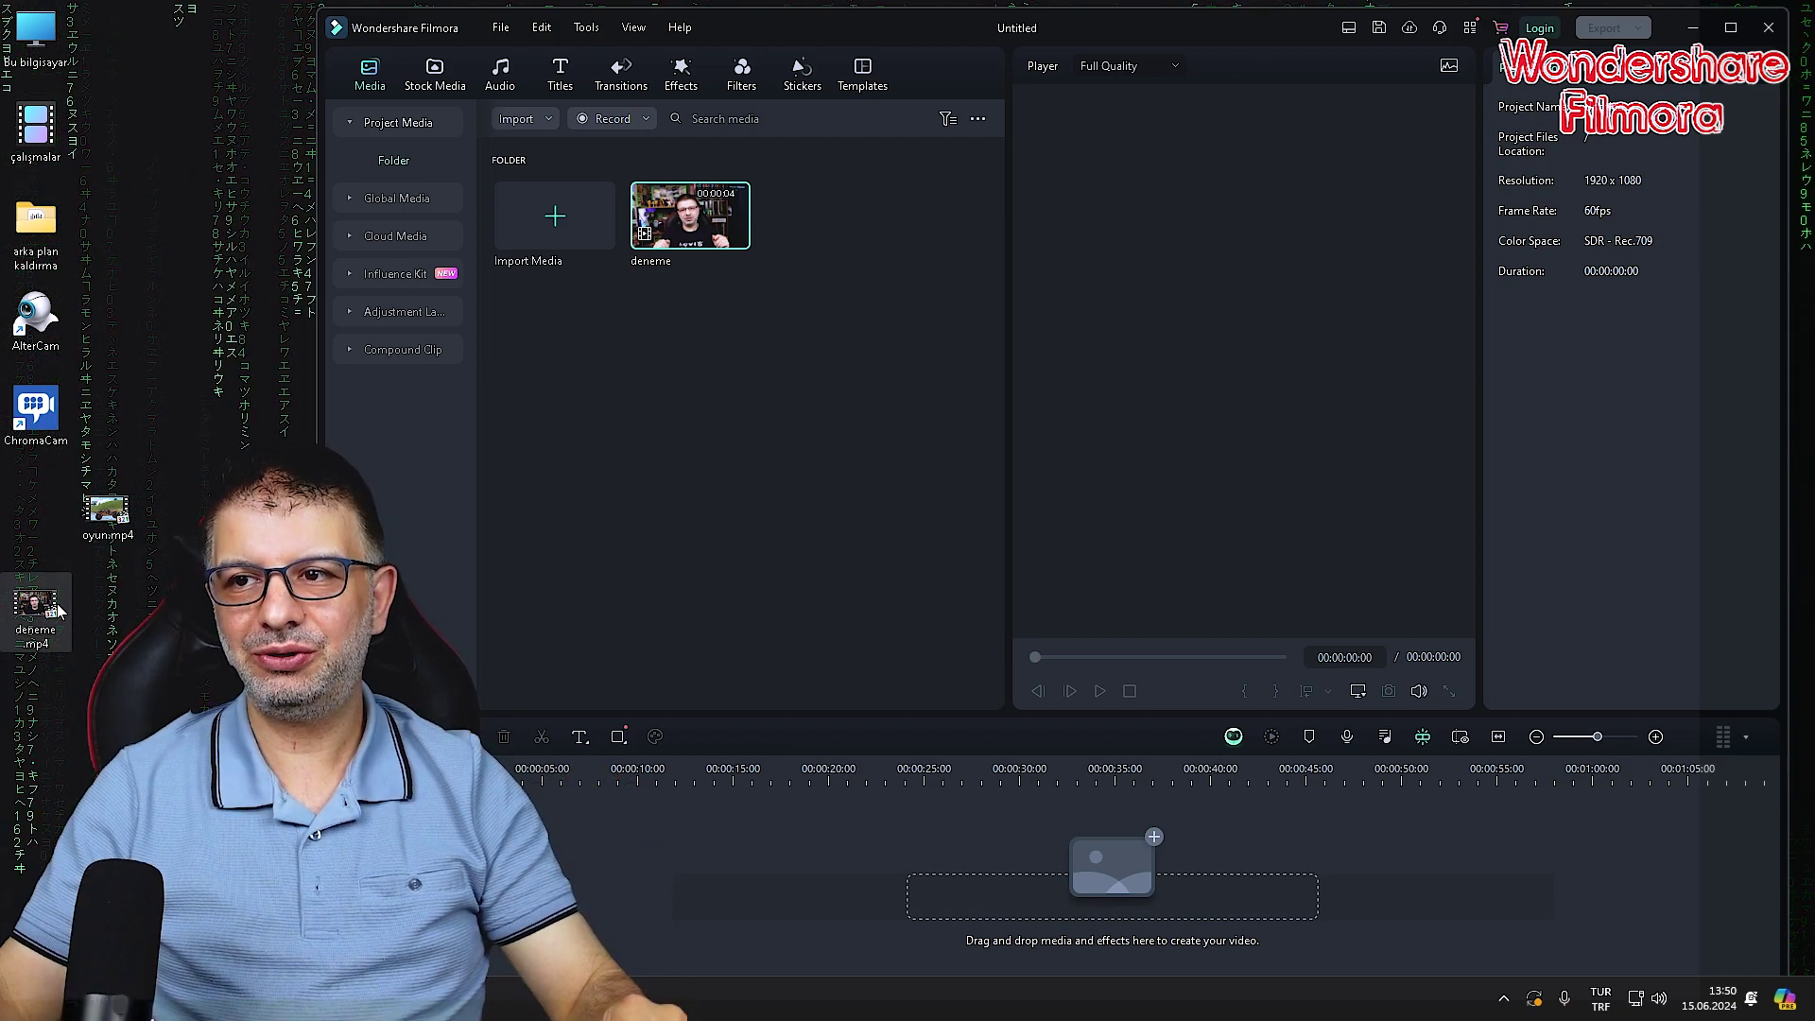
Switch to Wondershare Filmora, place deneme.mp4 on the timeline and open its Smart Cutout editor.
drag(56, 610, 558, 846)
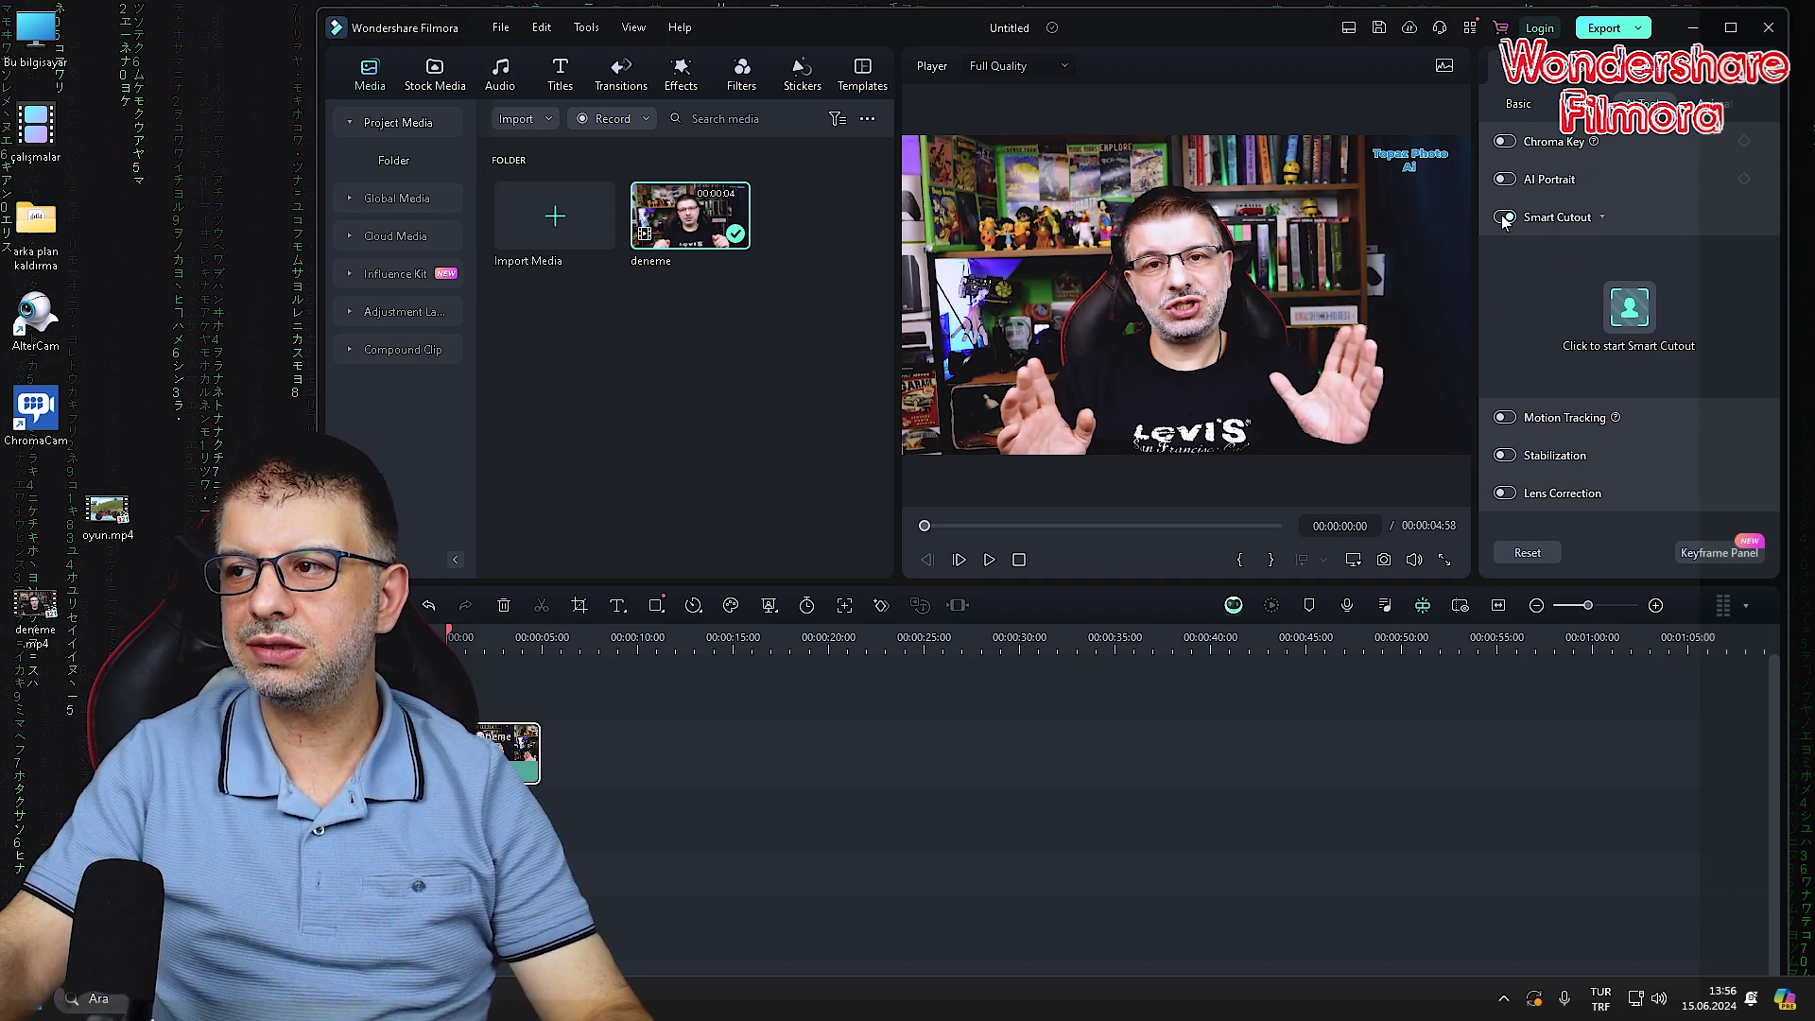
click(1628, 307)
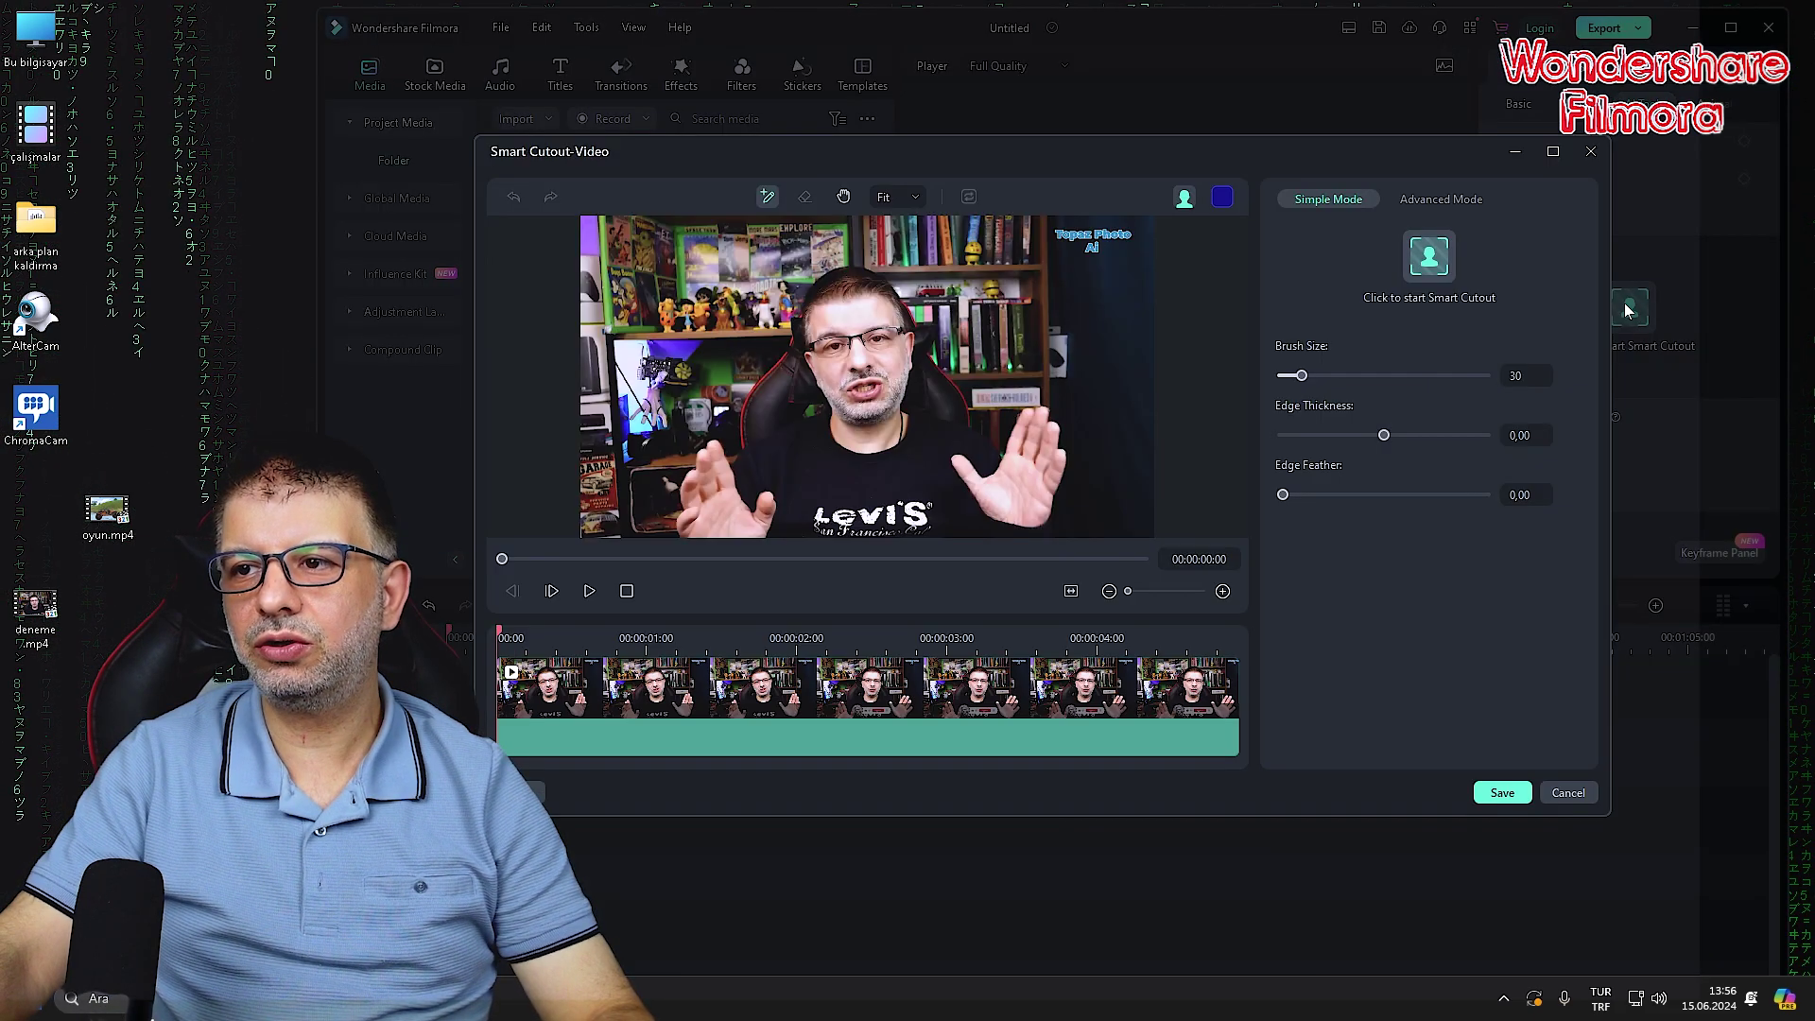
Mask the presenter in Advanced Mode with brush size 35, process the cutout through the clip and save it.
click(1440, 200)
drag(1302, 377, 1306, 377)
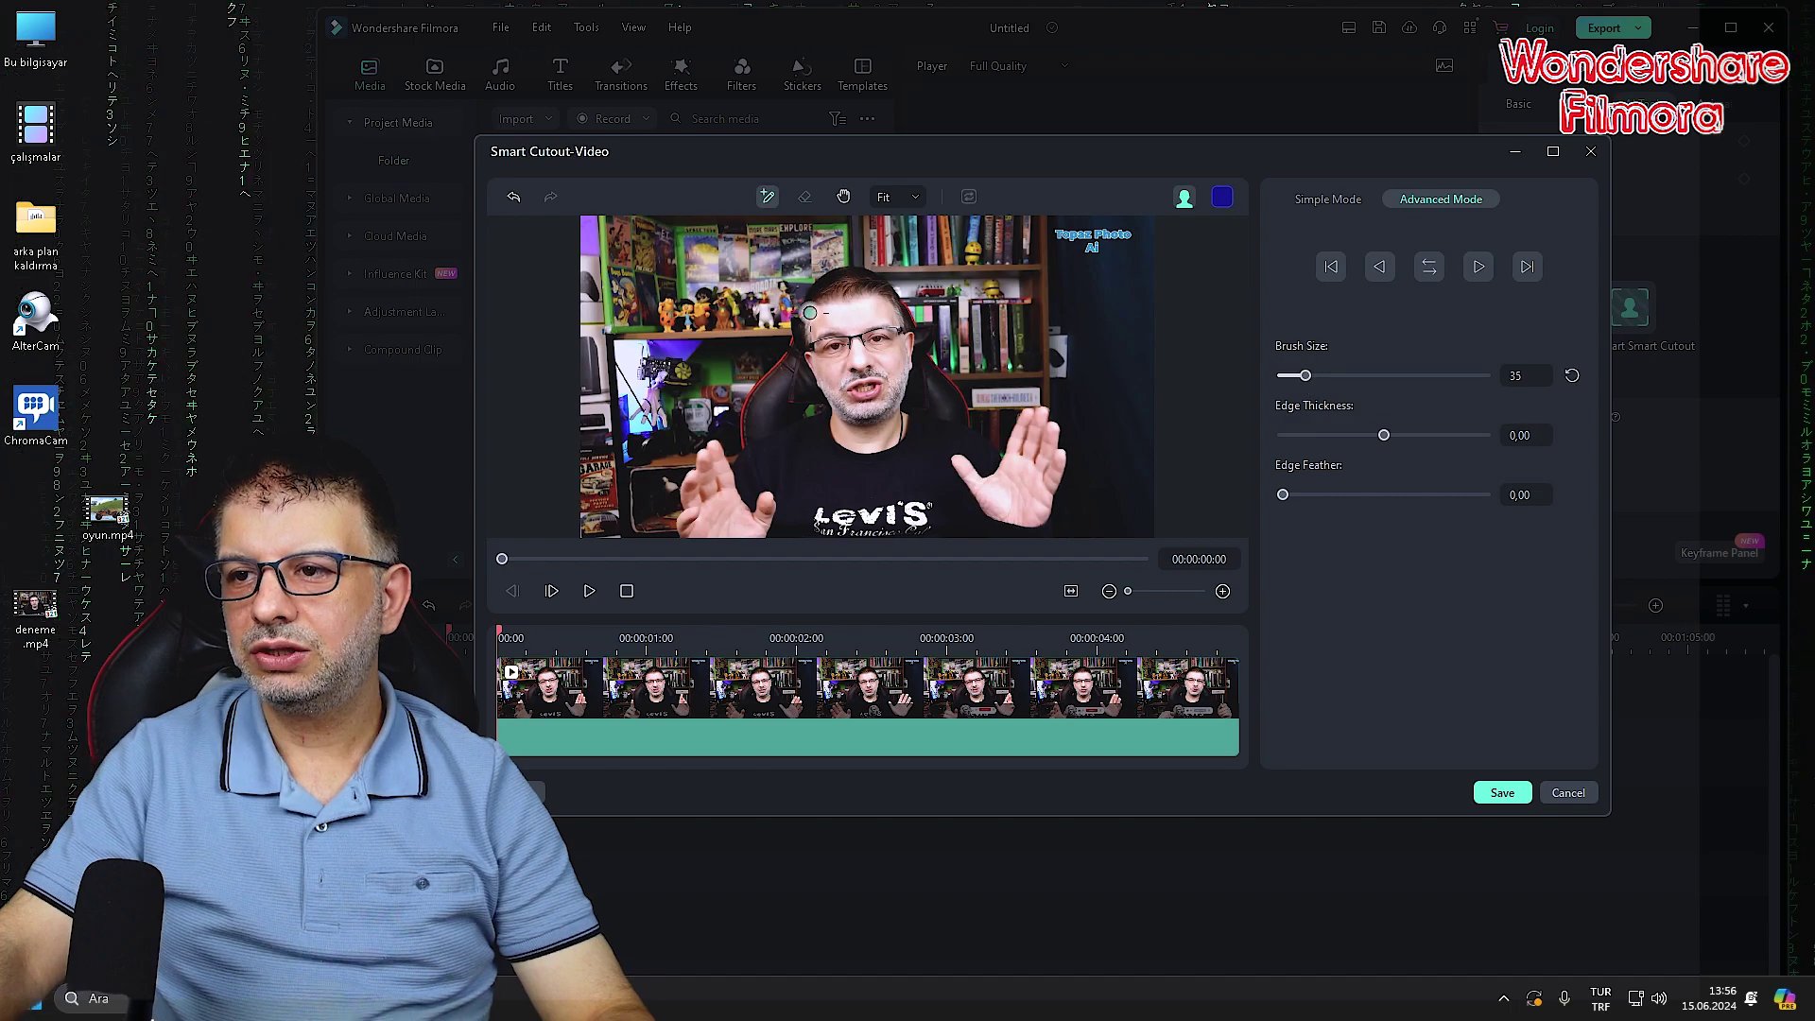
drag(809, 312, 895, 326)
mouse_move(896, 404)
mouse_down()
mouse_move(1019, 450)
mouse_move(1040, 527)
mouse_move(740, 536)
mouse_move(818, 315)
mouse_up()
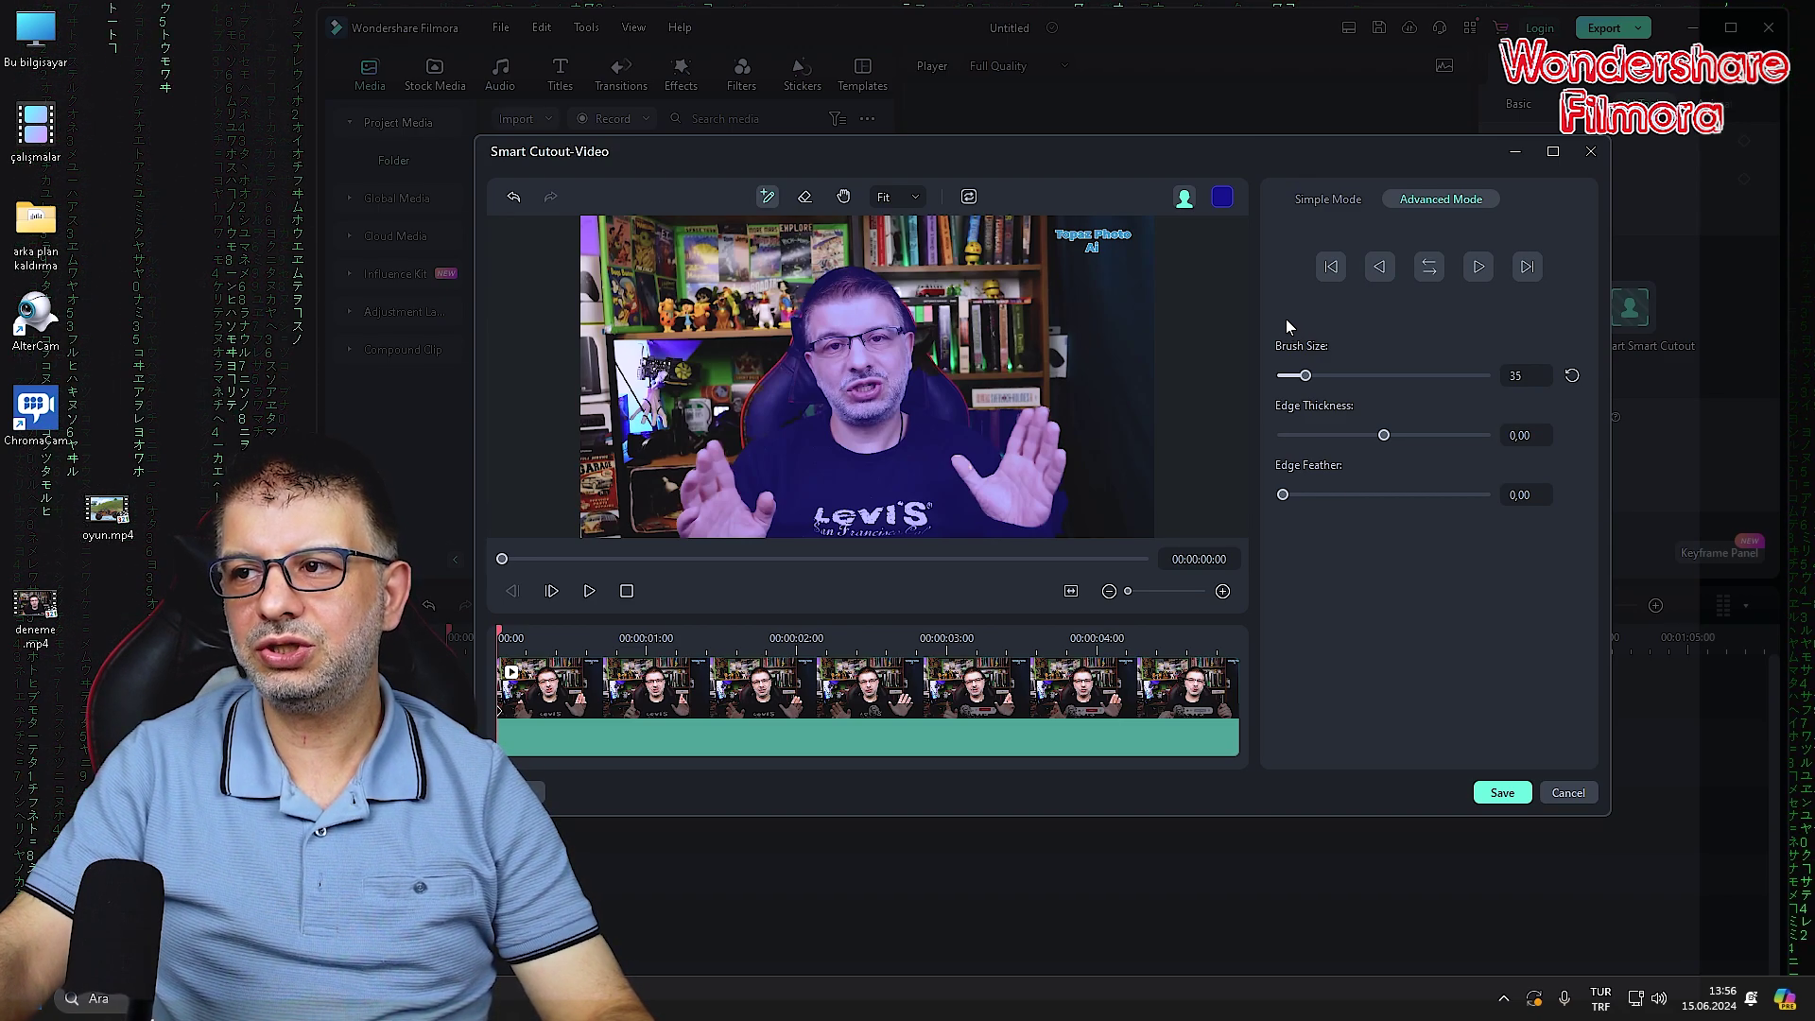
click(1477, 269)
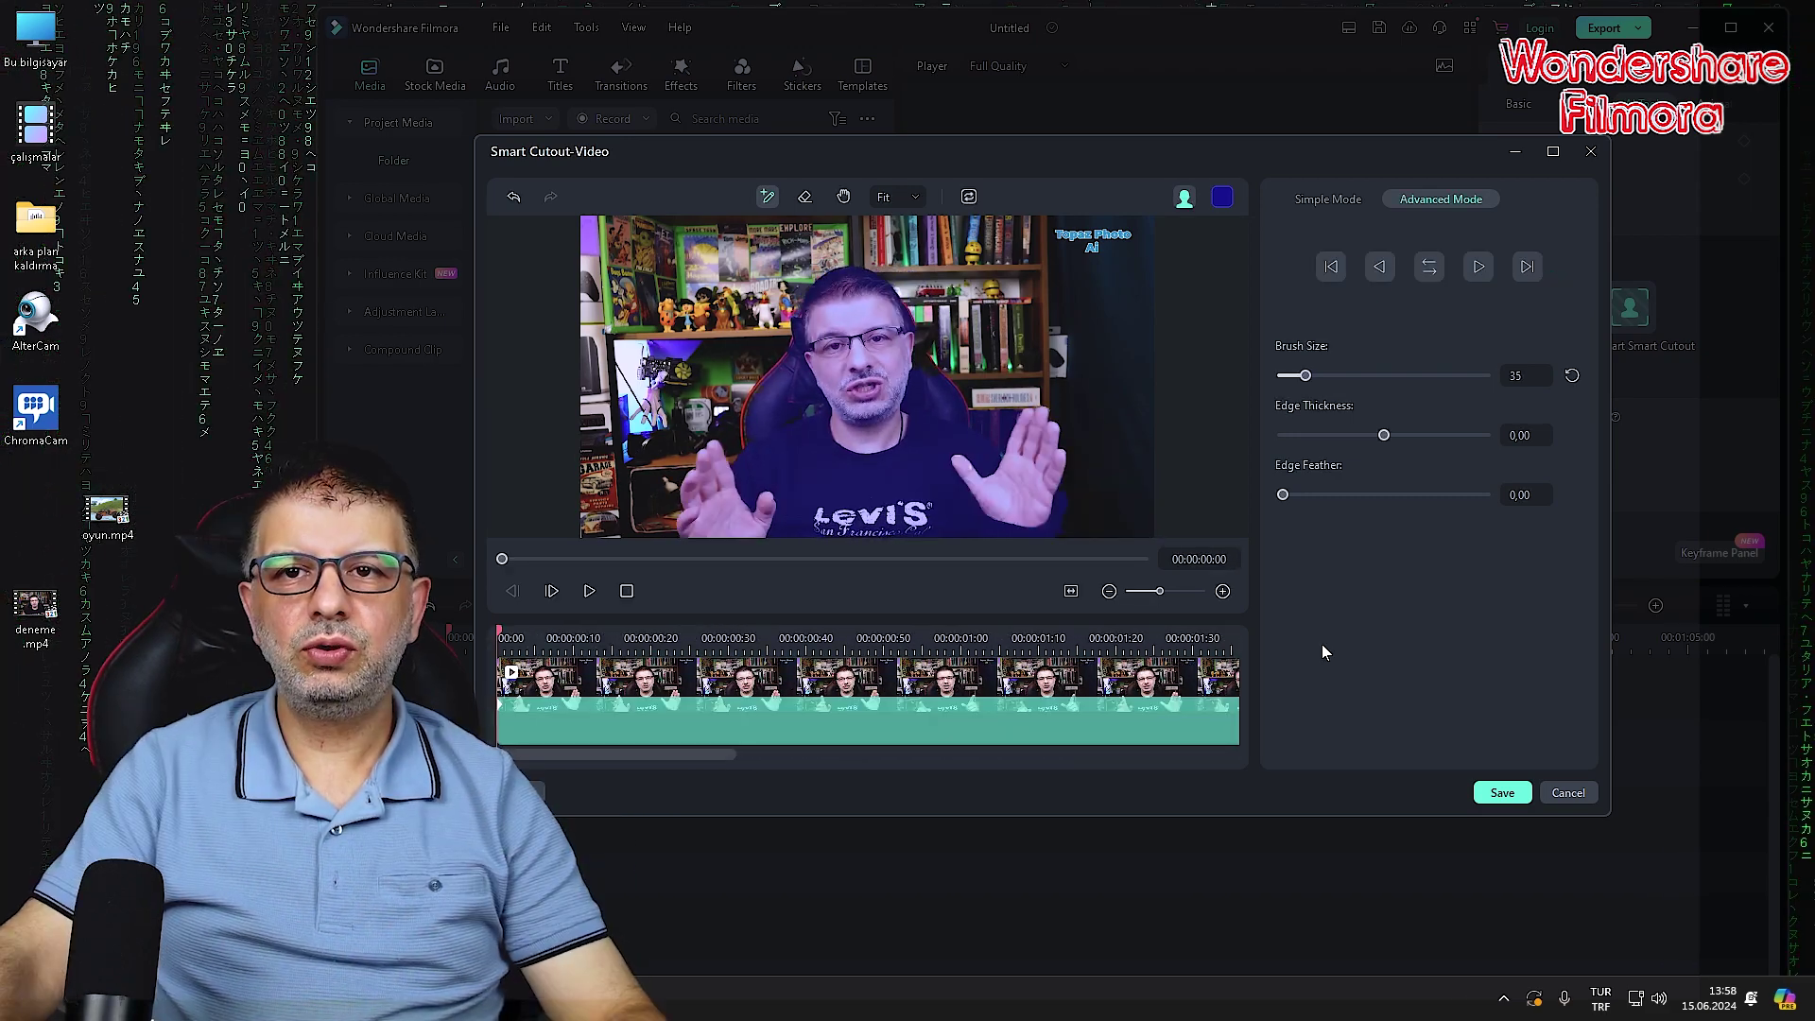
click(1494, 792)
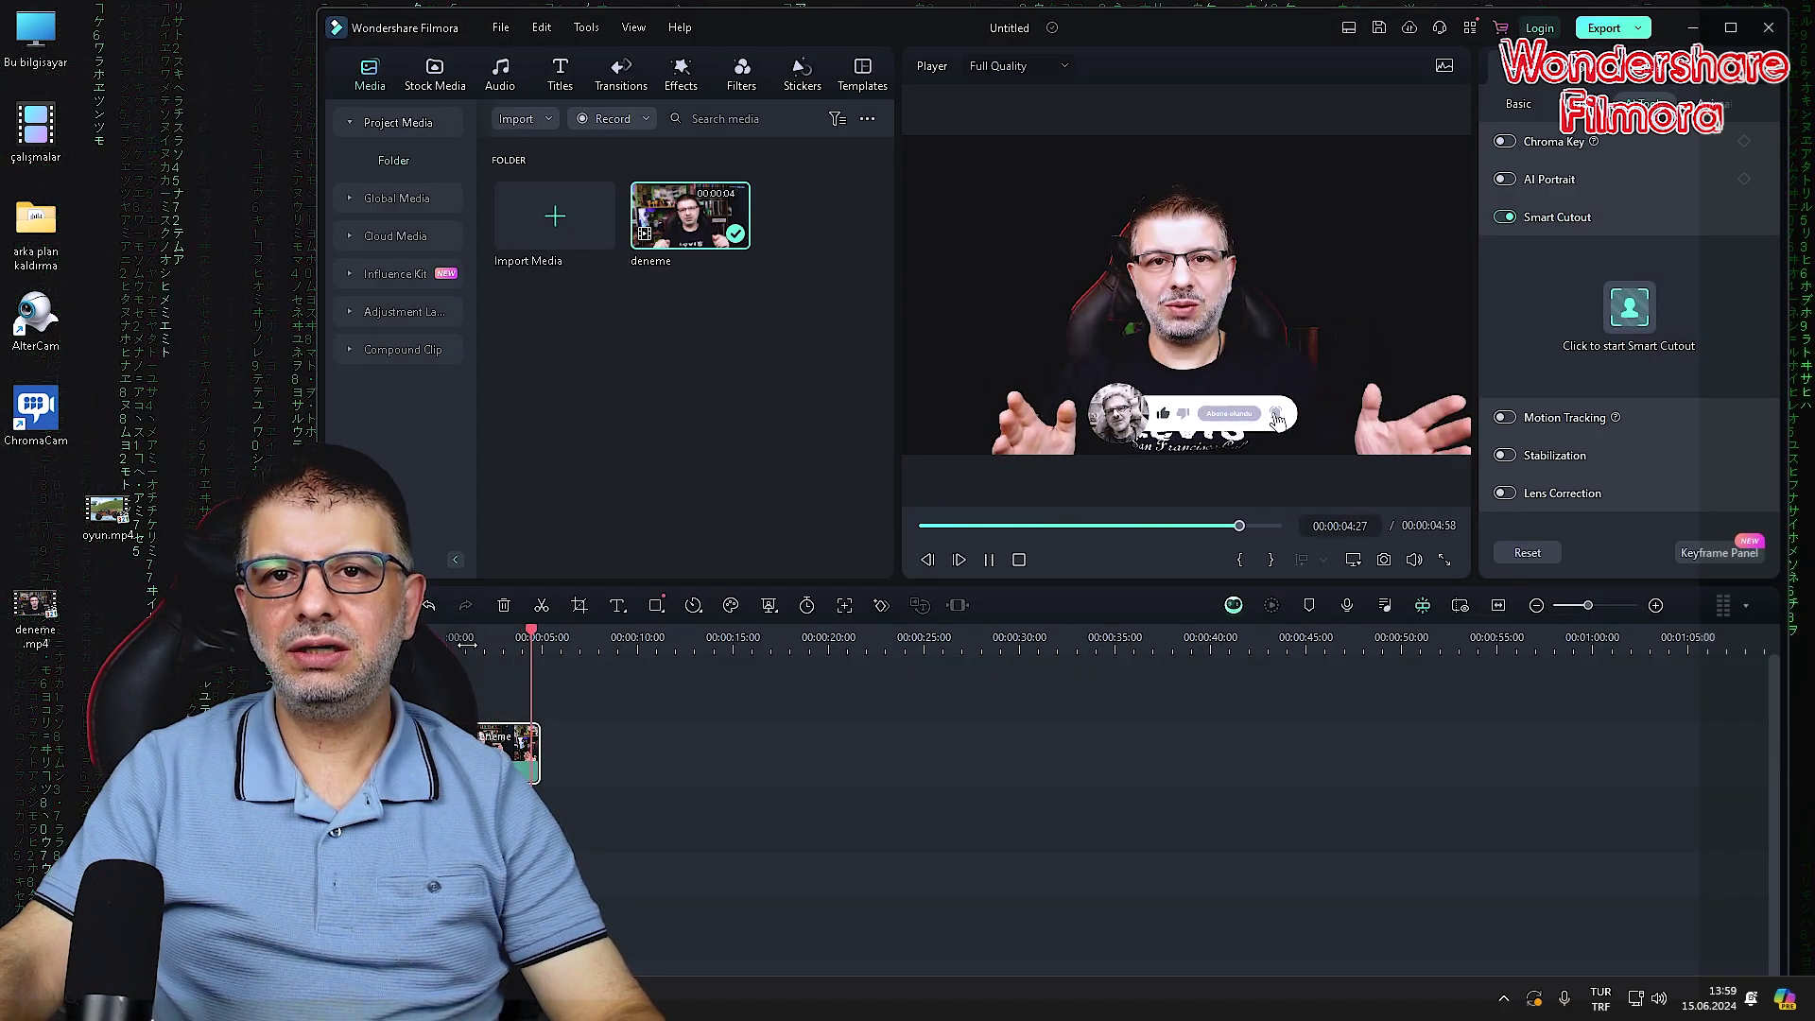
Split the deneme clip at 00:00:04:24, where the cutout ends, and delete the leftover tail.
click(541, 631)
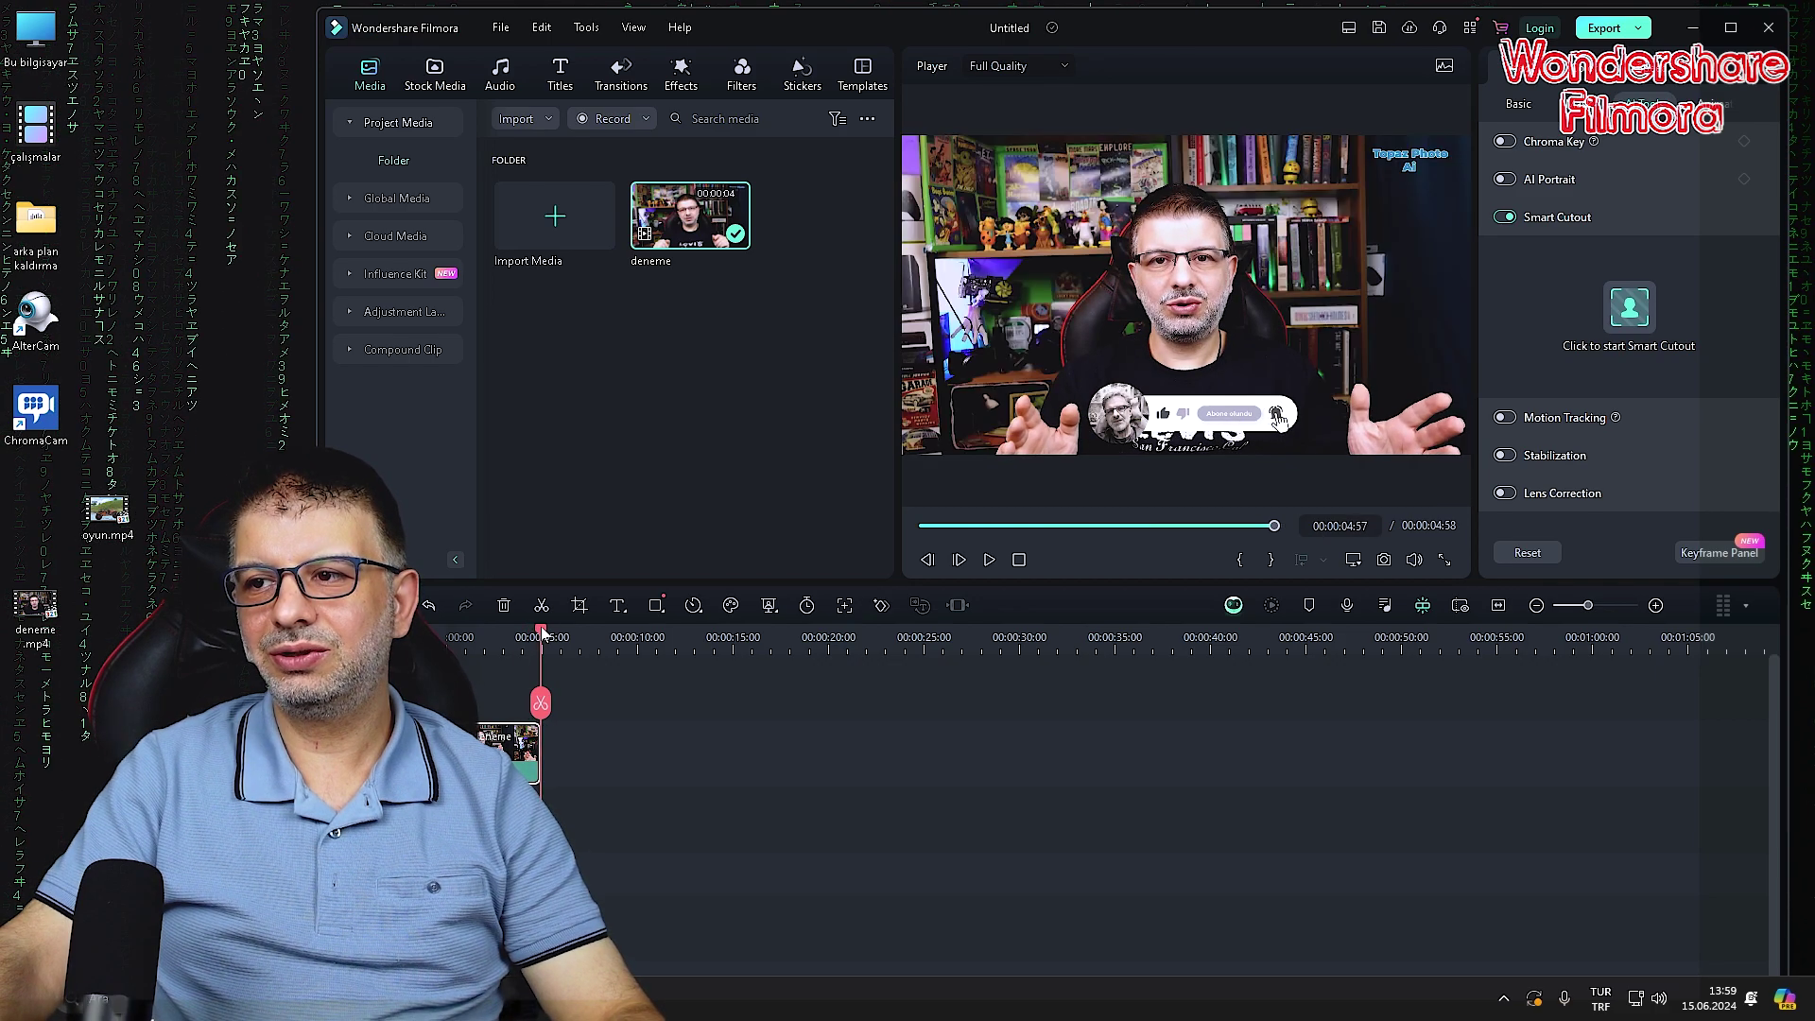
click(529, 628)
click(531, 628)
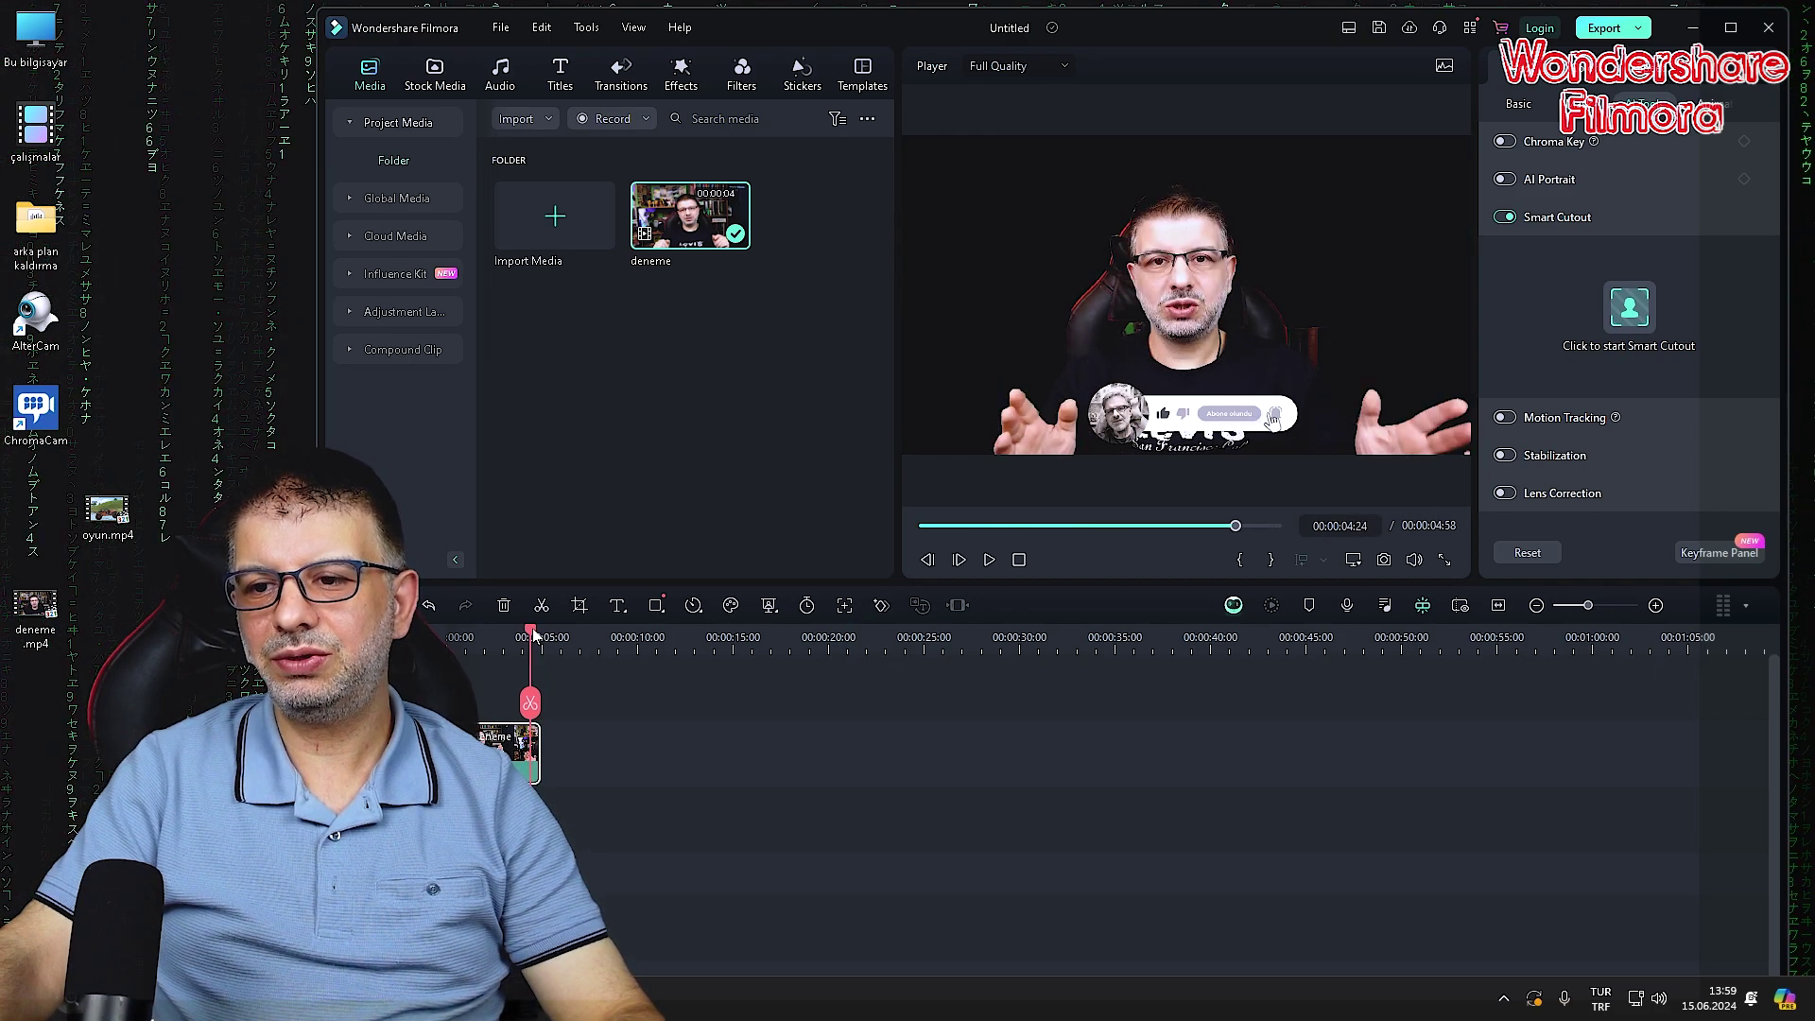
click(529, 702)
click(536, 750)
key(Delete)
Try to add oyun.mp4 on the same track behind the deneme clip, and undo the insertion.
drag(35, 614, 482, 747)
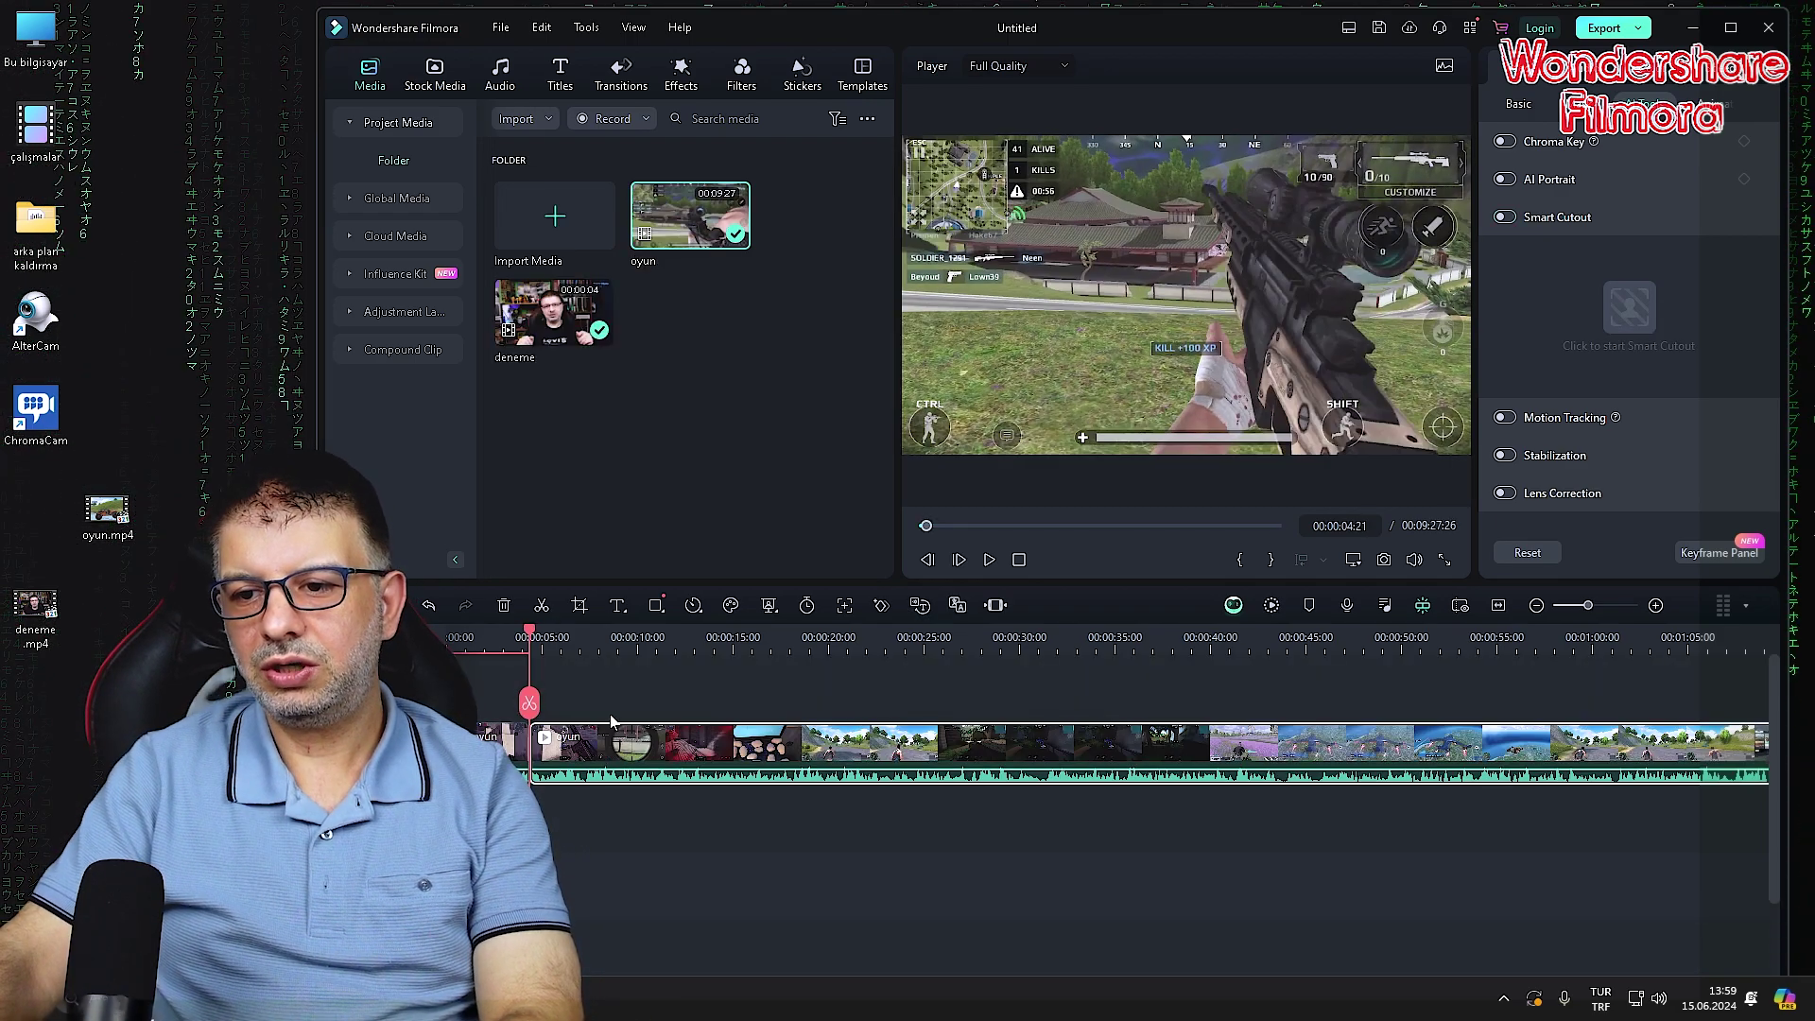
key(ctrl+z)
Shrink the cut-out deneme clip and position it in the lower-left corner of the frame over the gameplay.
click(484, 733)
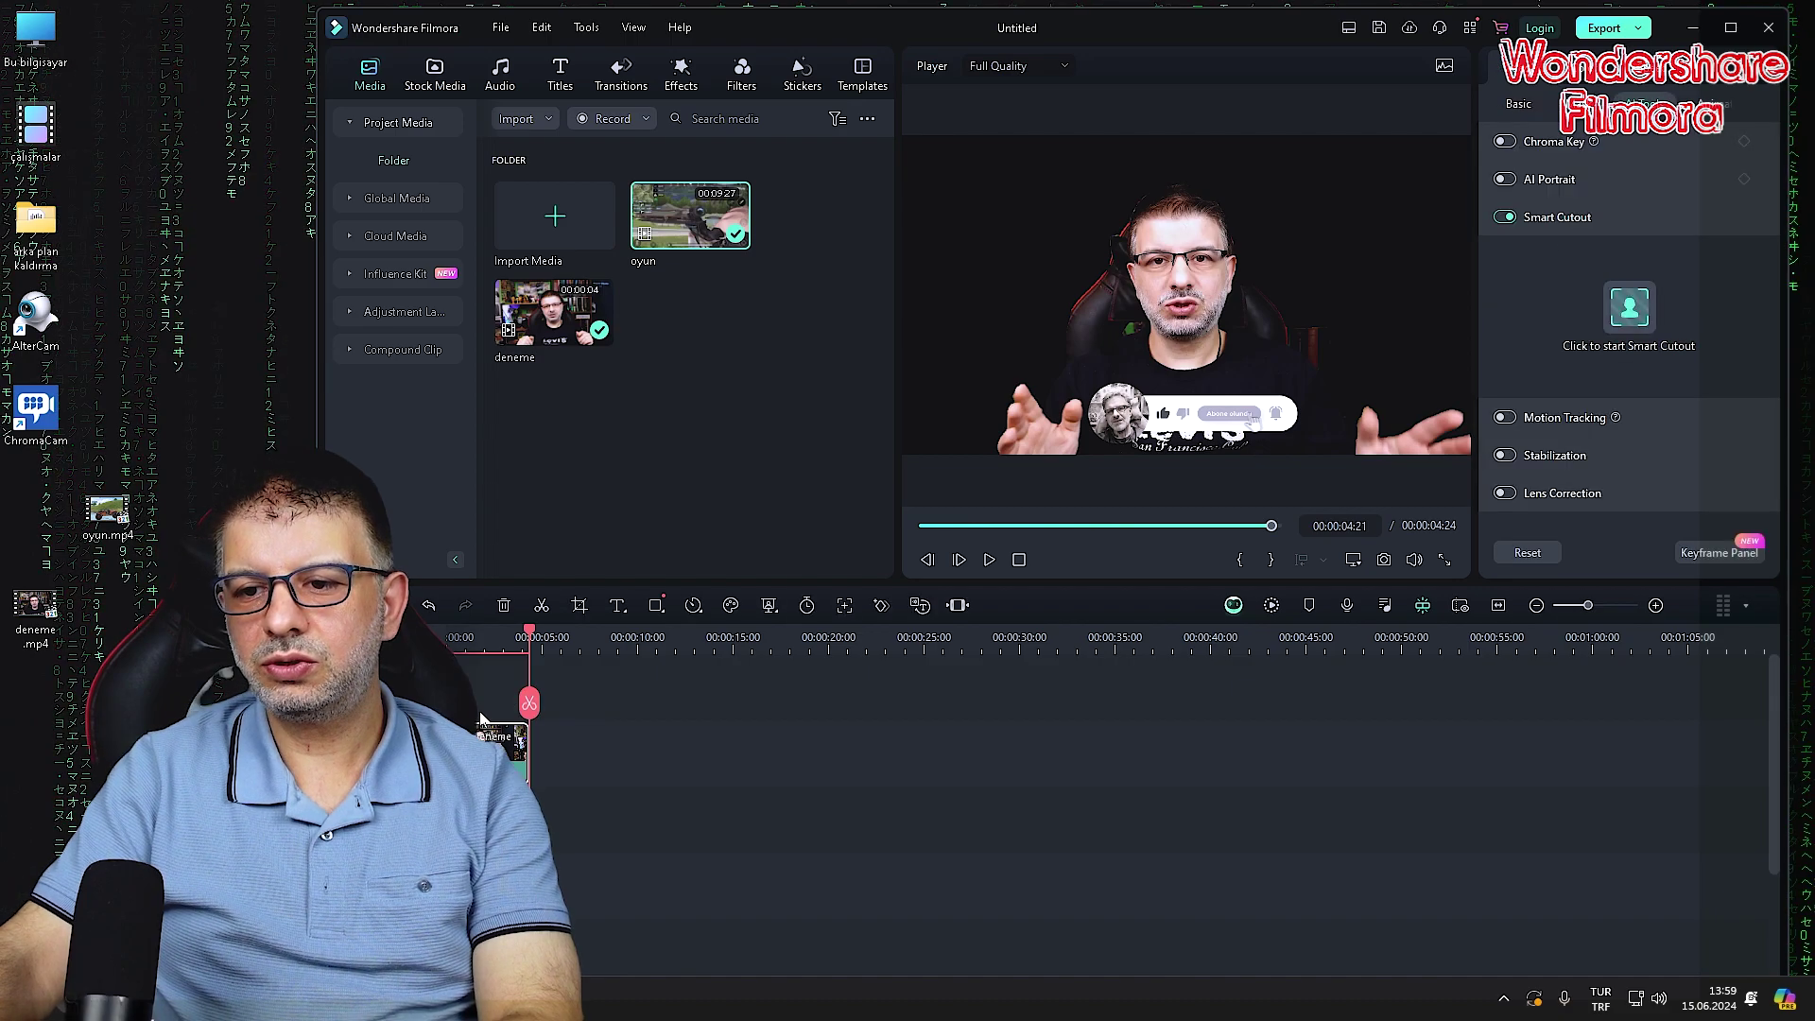
click(469, 639)
drag(1285, 240, 1089, 312)
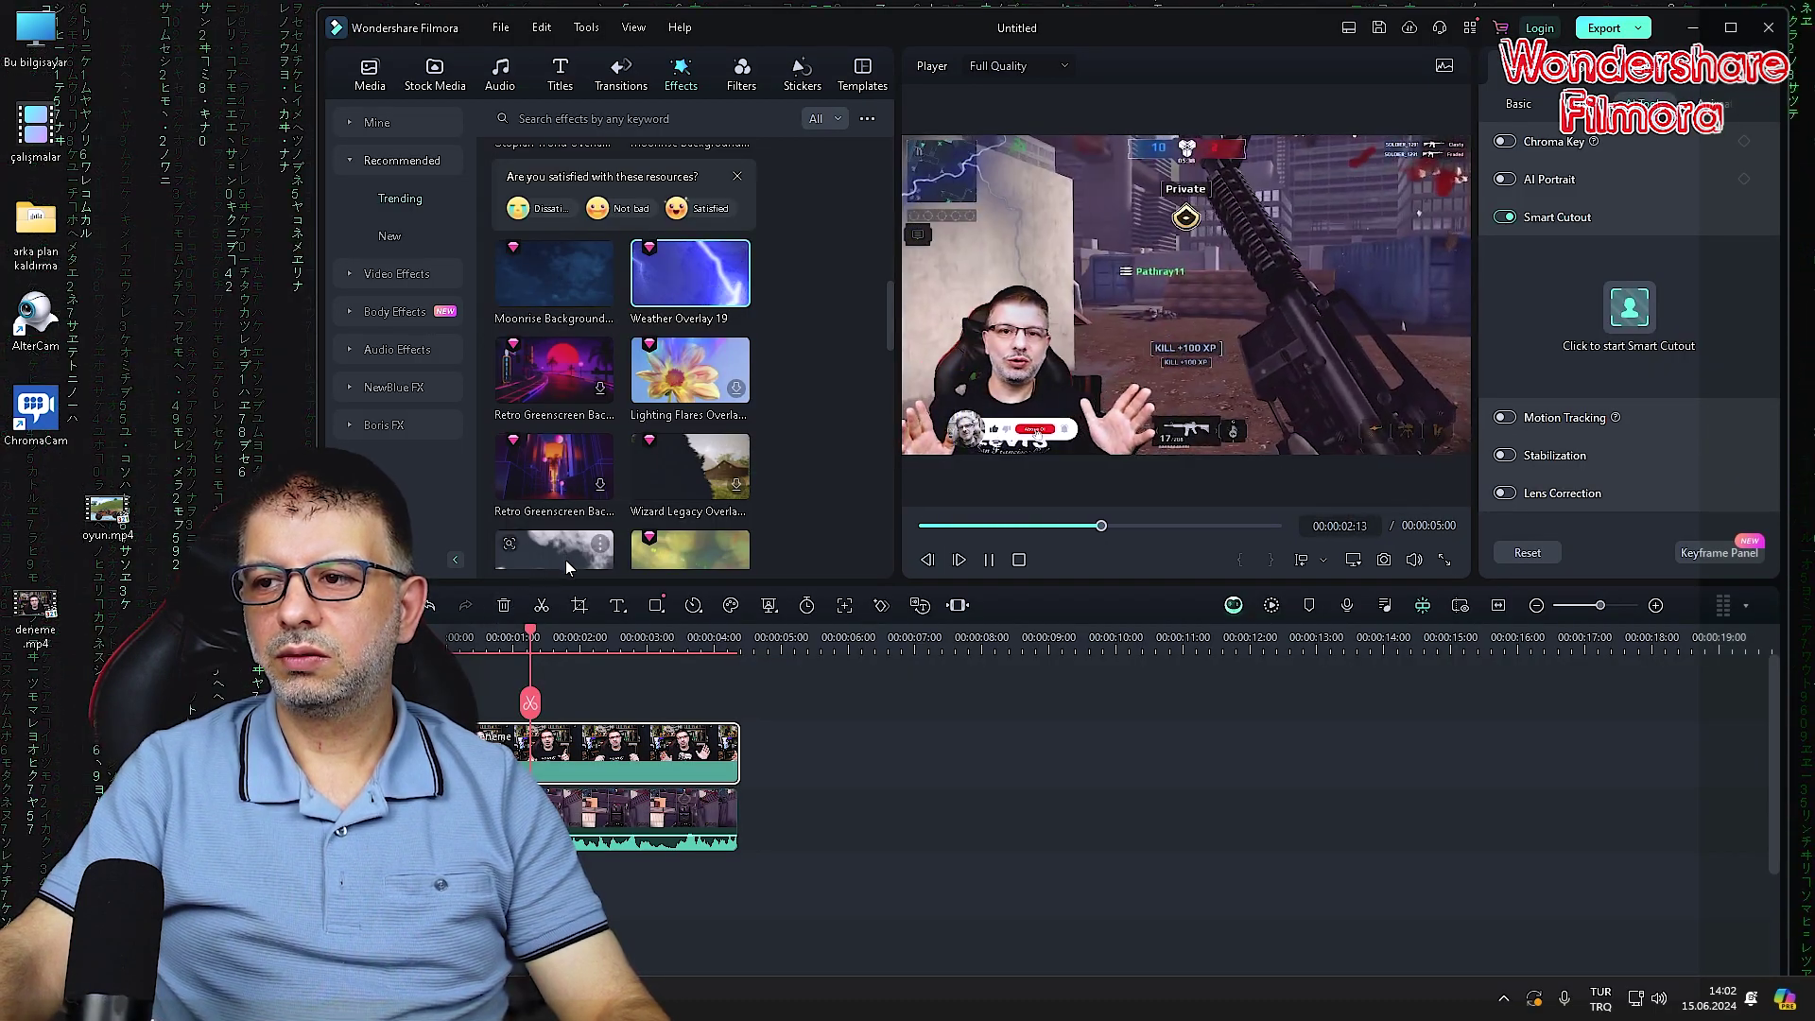
Preview the composite with the presenter, gameplay and LIKE sticker in full screen.
key(space)
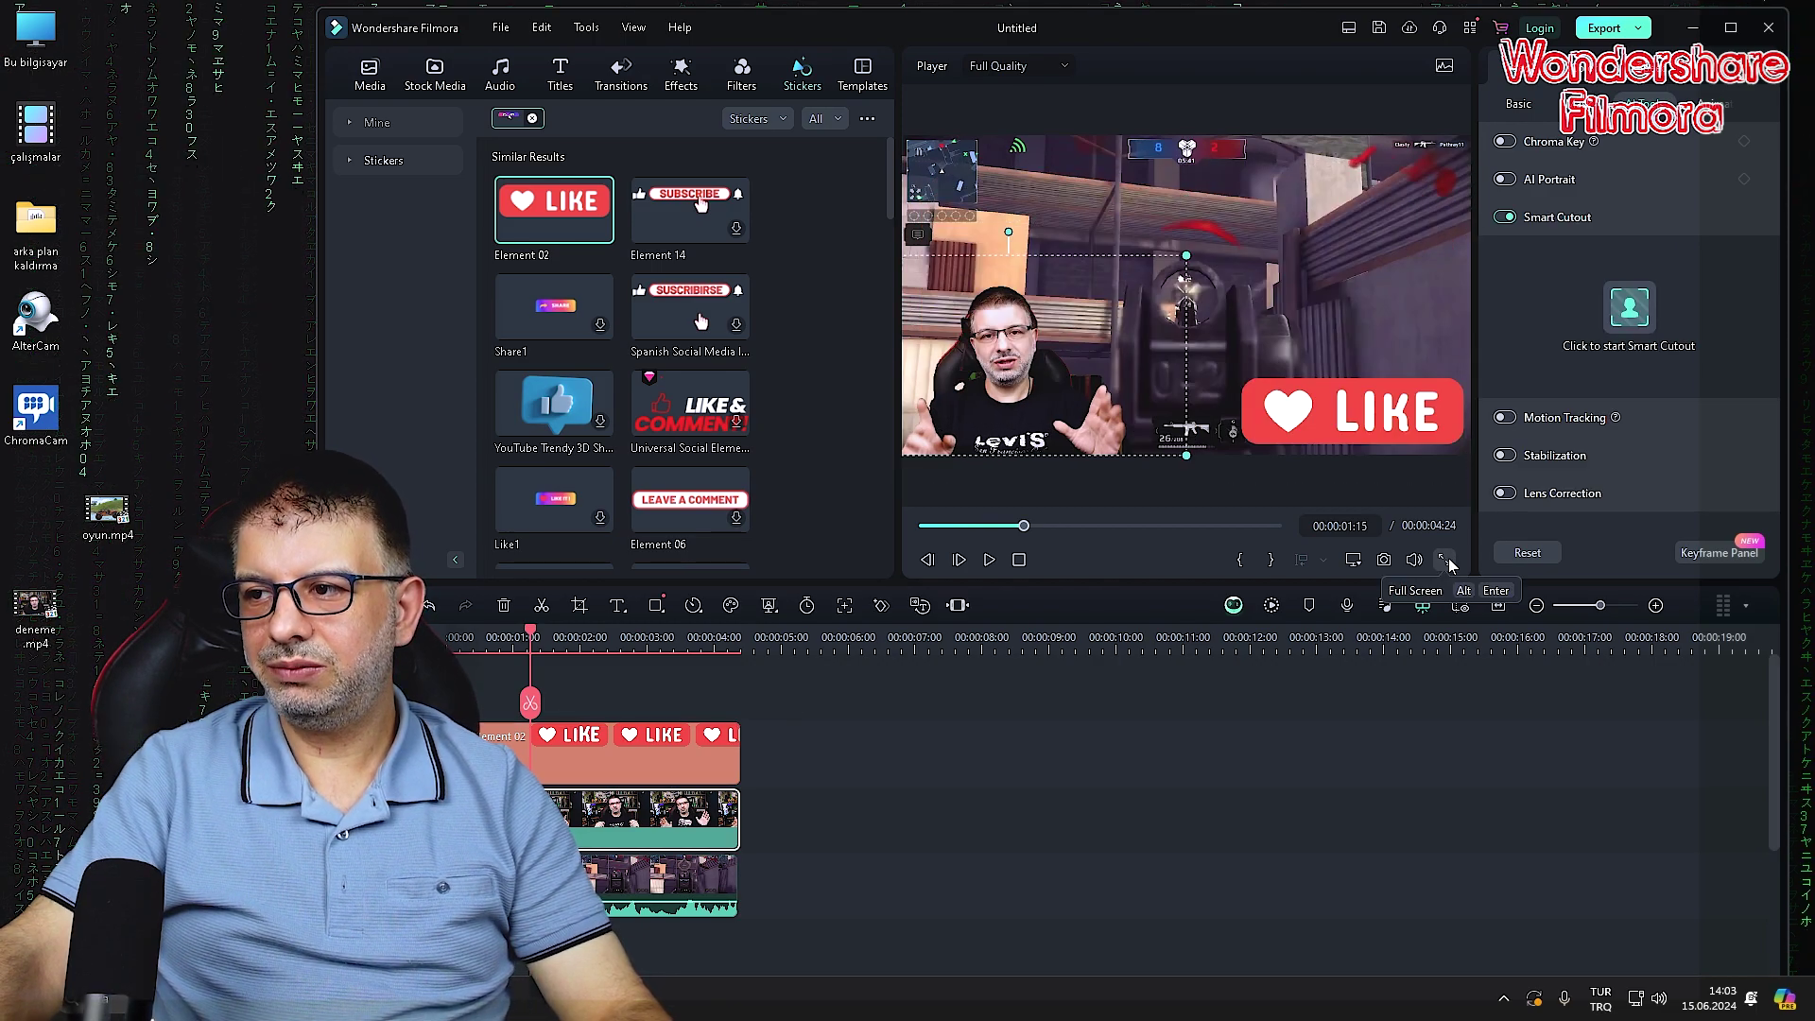
click(1446, 561)
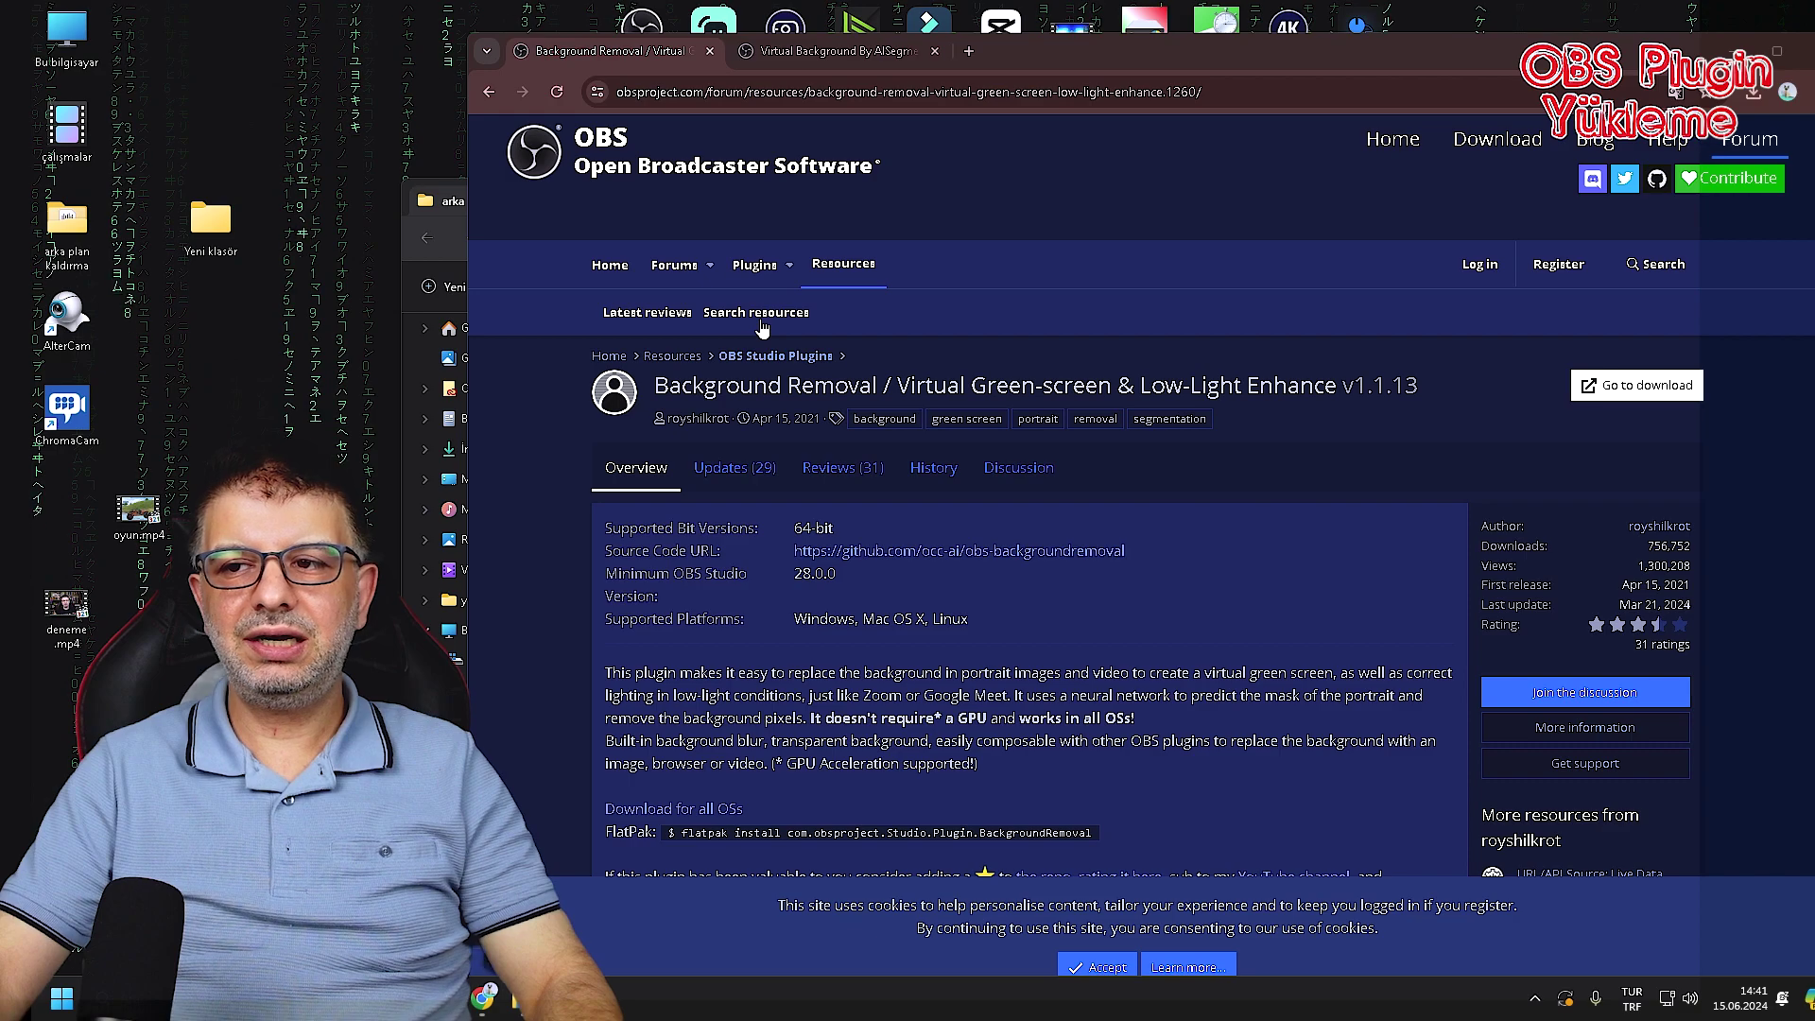
Switch to the browser and download obs-backgroundremoval-1.1.13-windows-x64.zip from the Background Removal plugin's release page.
click(810, 52)
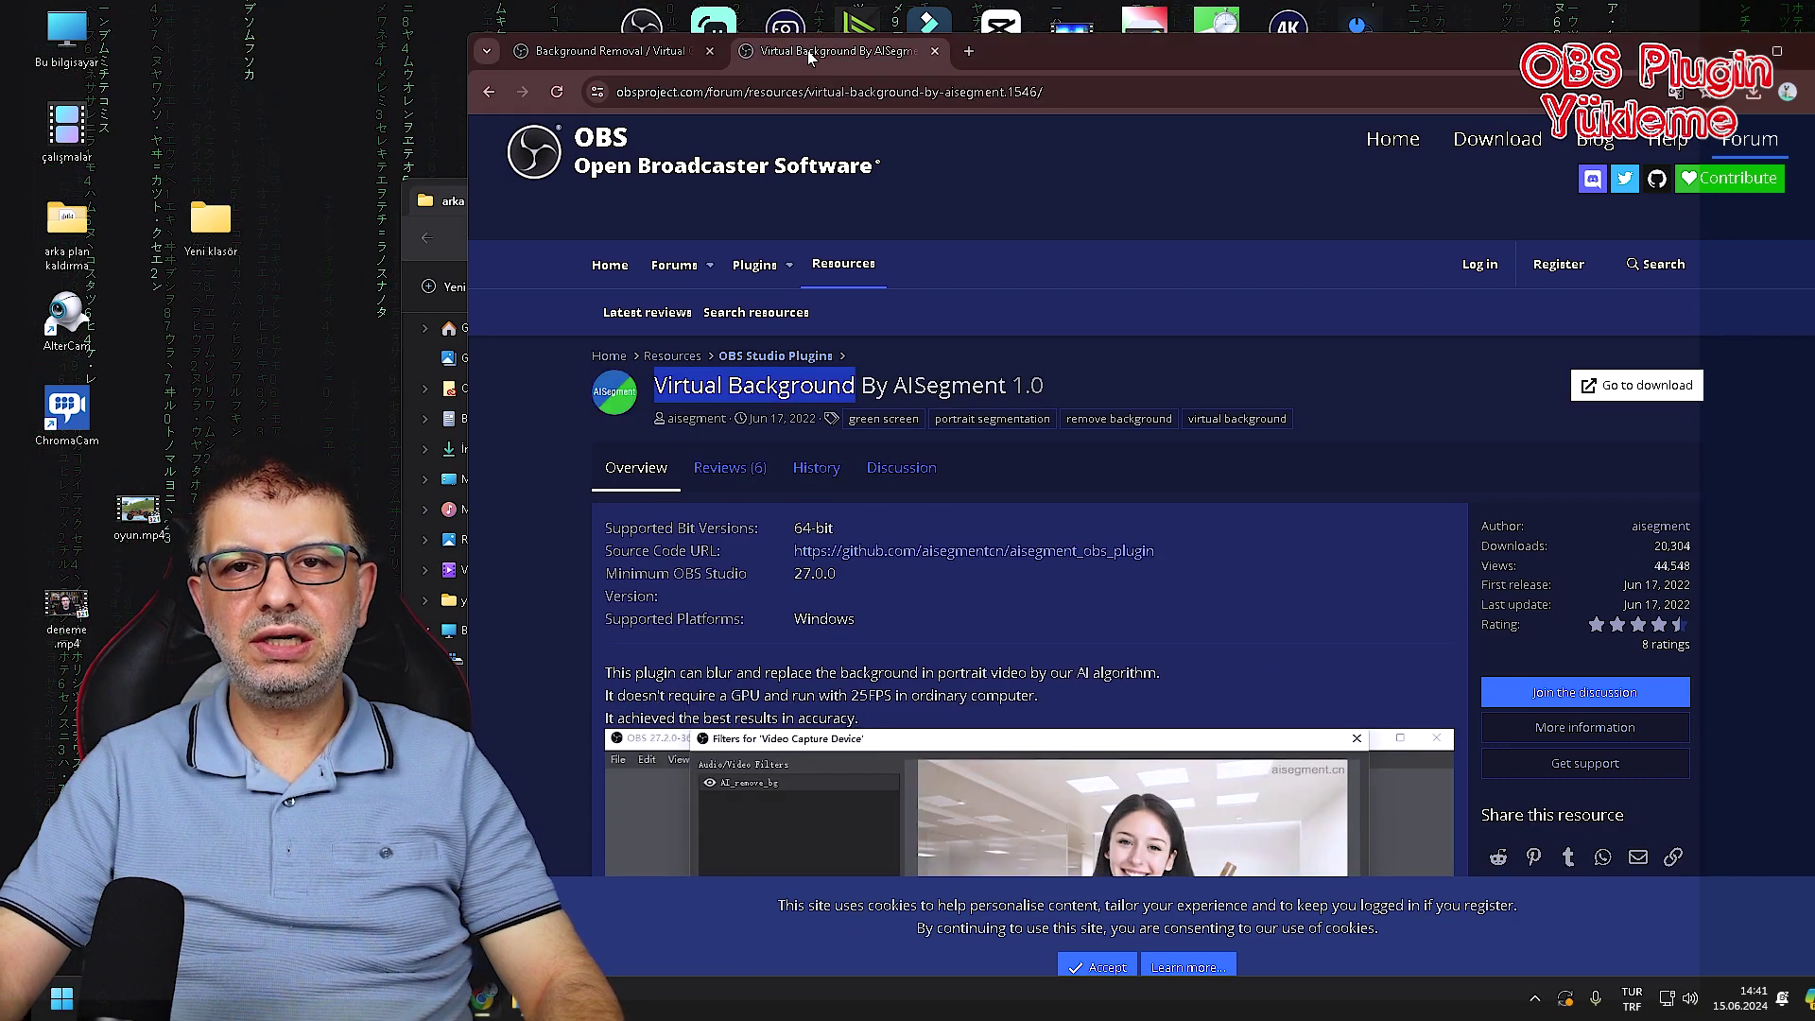
key(ctrl+shift+Tab)
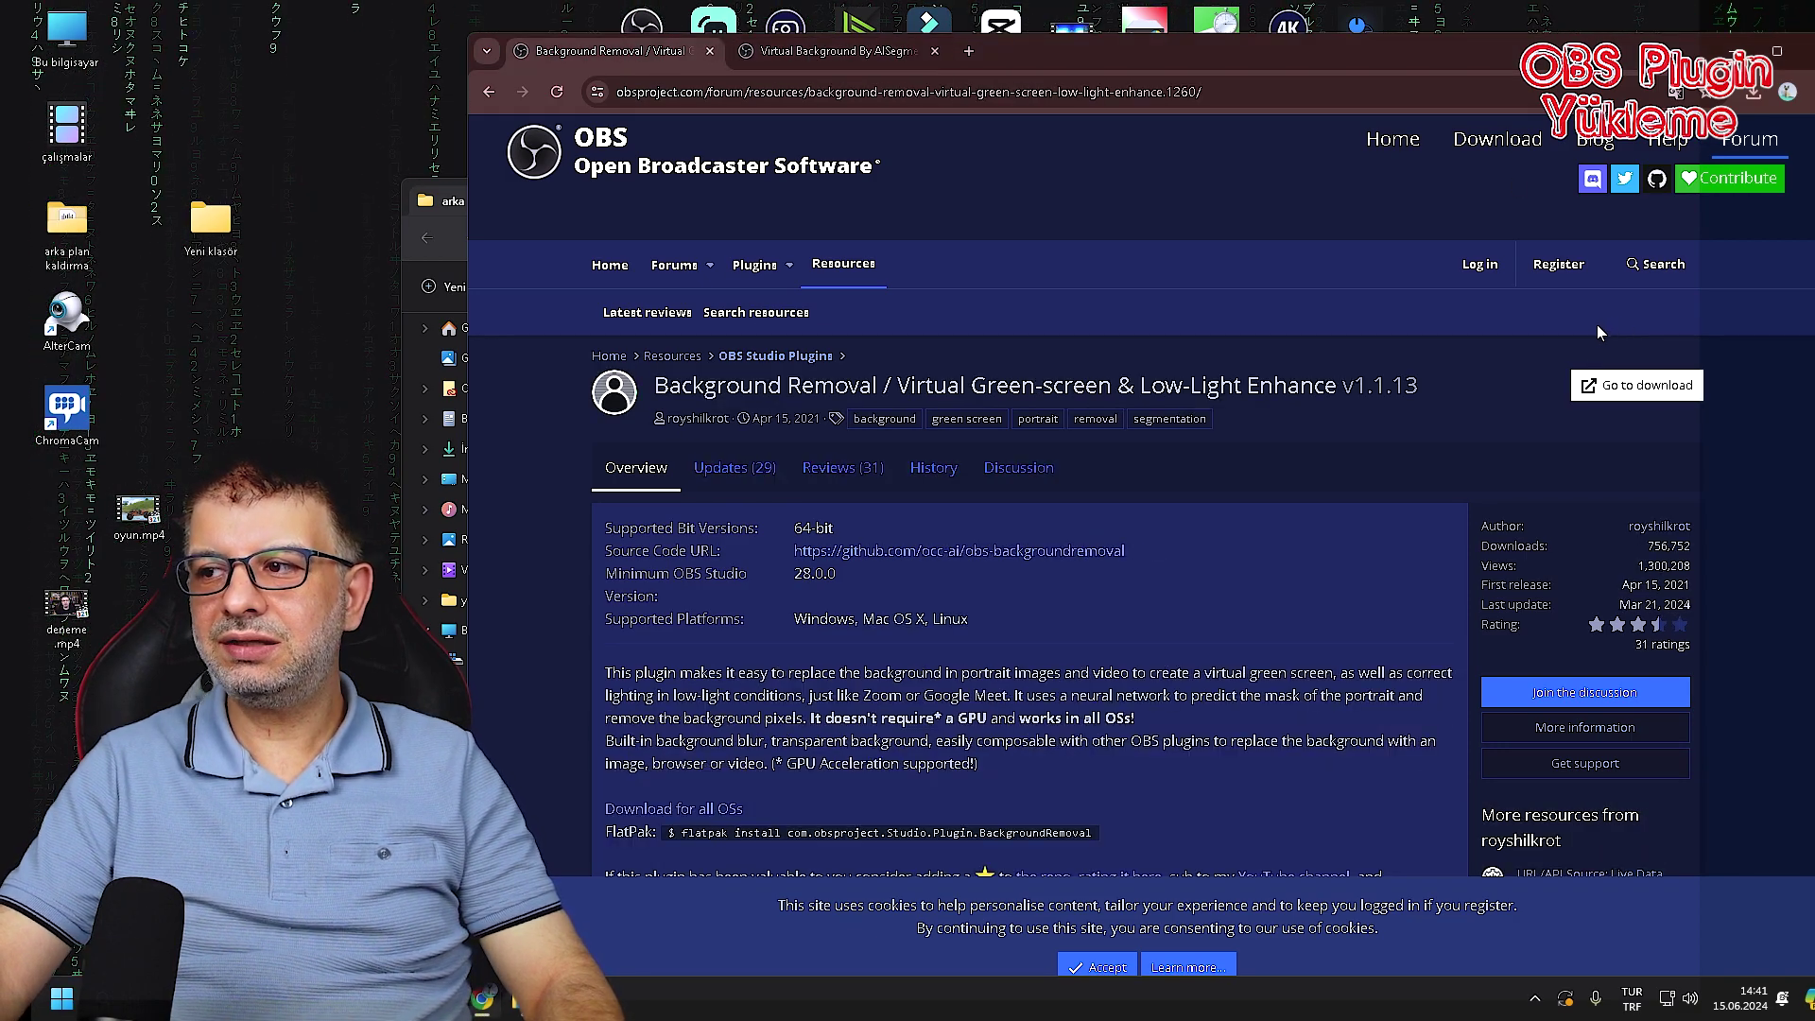
click(1623, 385)
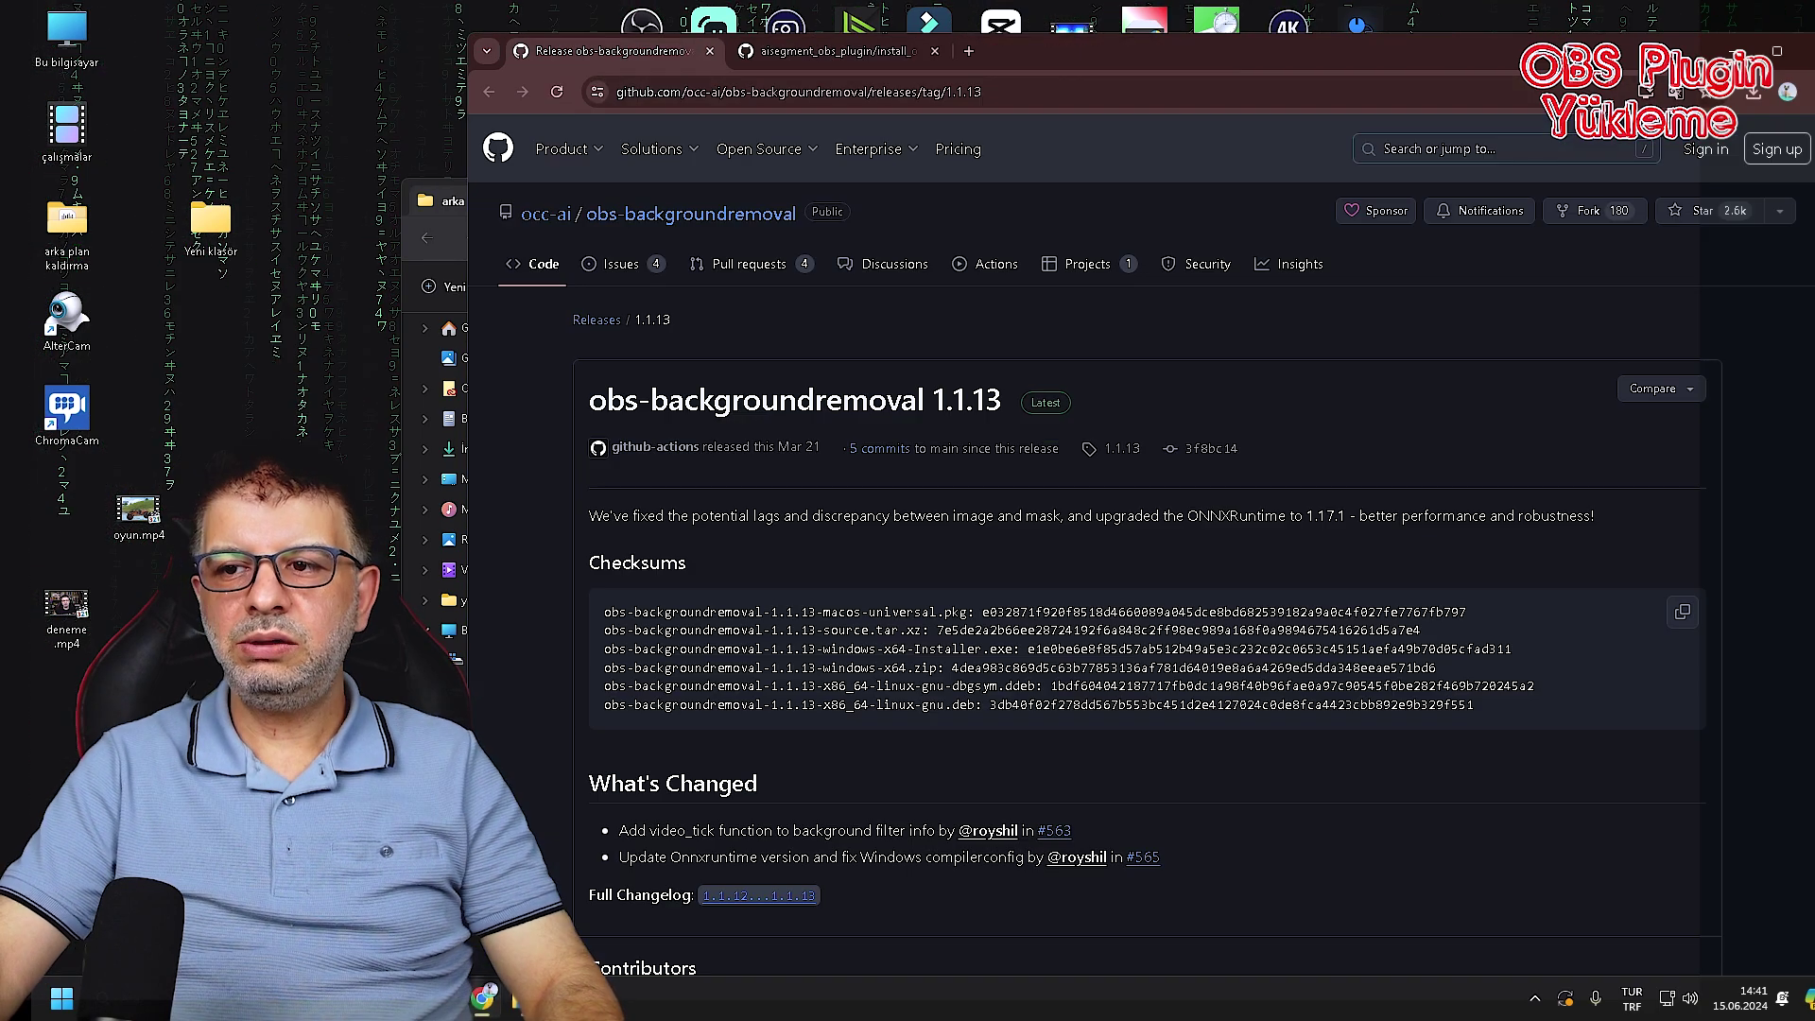
scroll(1147, 567, down, 5)
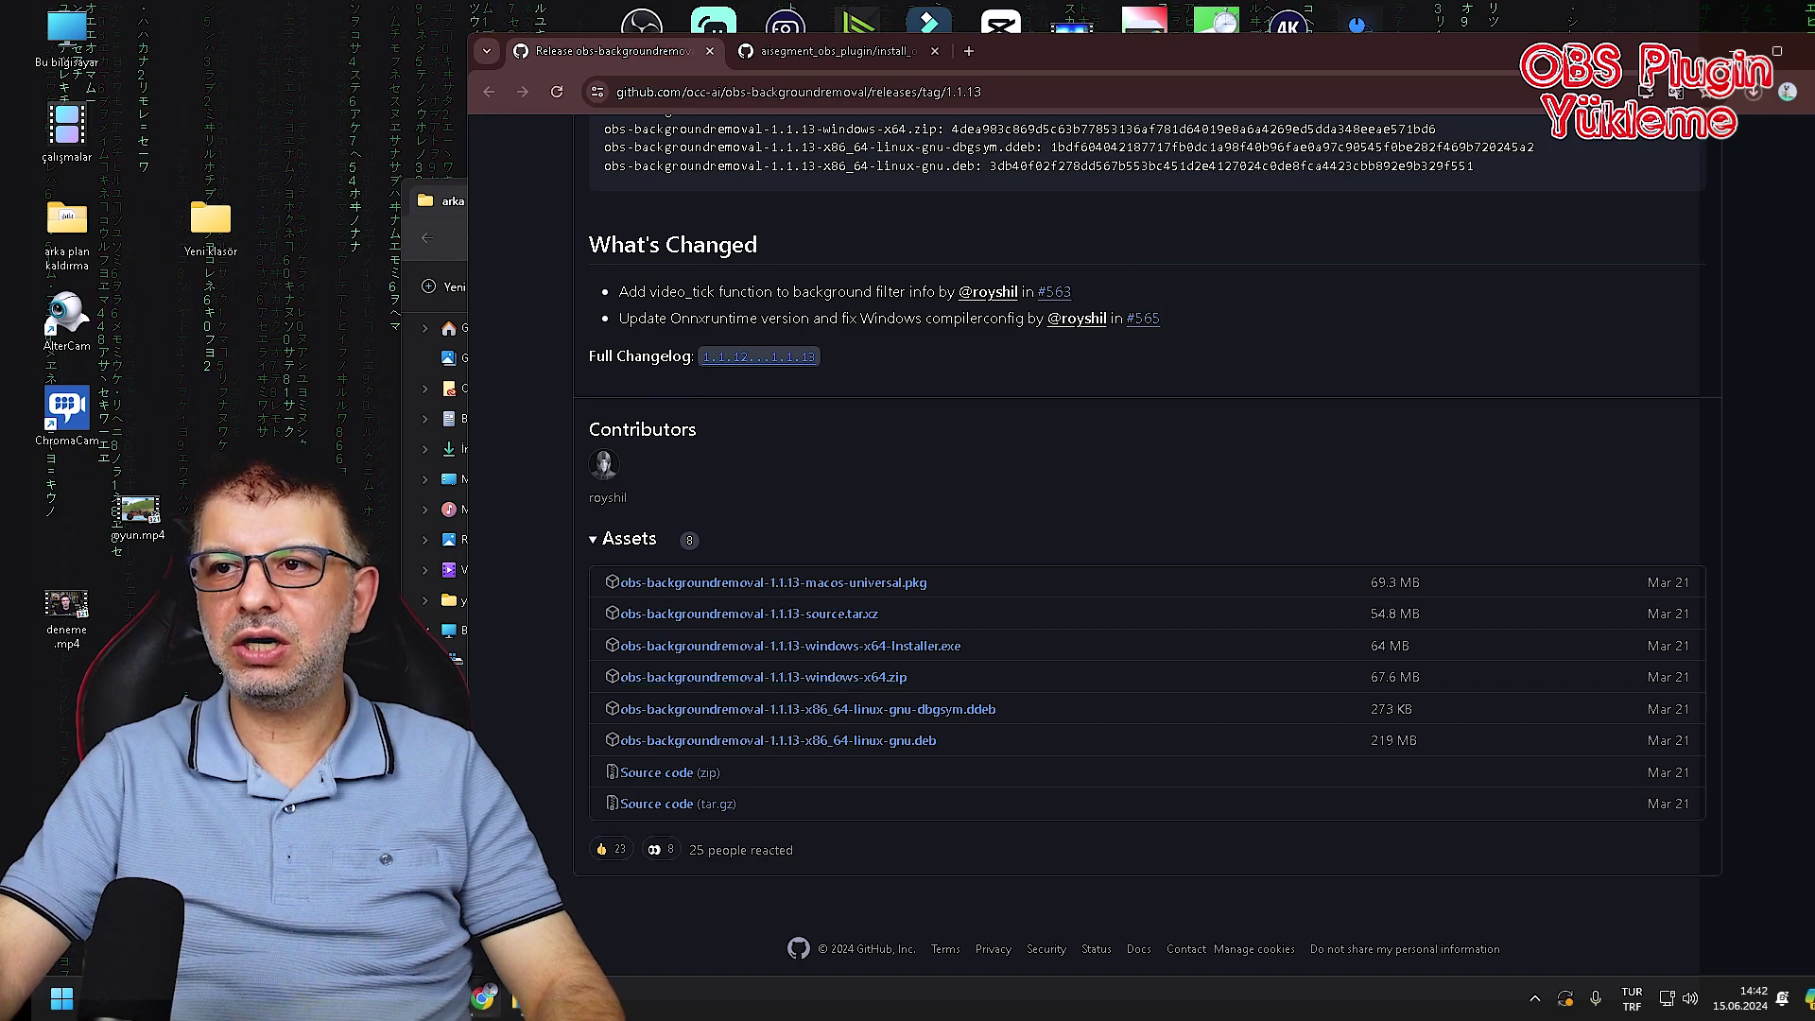
Download the AI_remove_bg zip from the aisegment_obs_plugin repository into the İndirilenler folder.
key(ctrl+Tab)
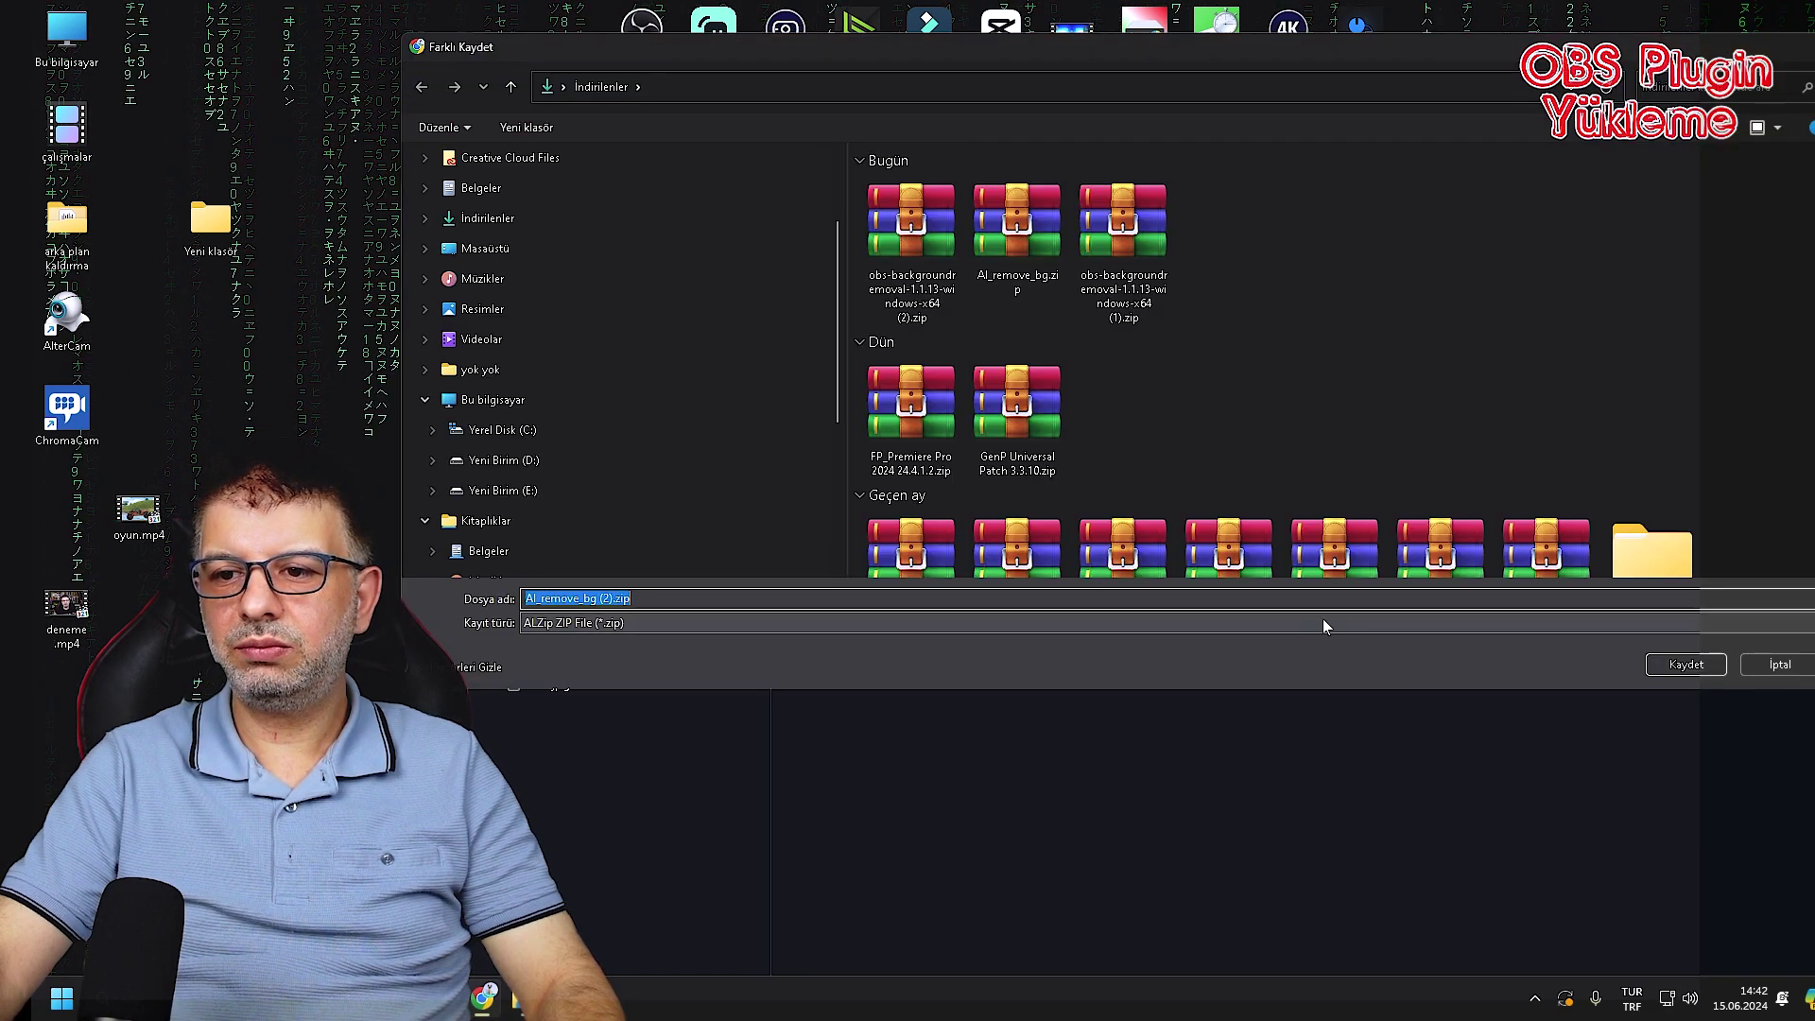
click(1682, 660)
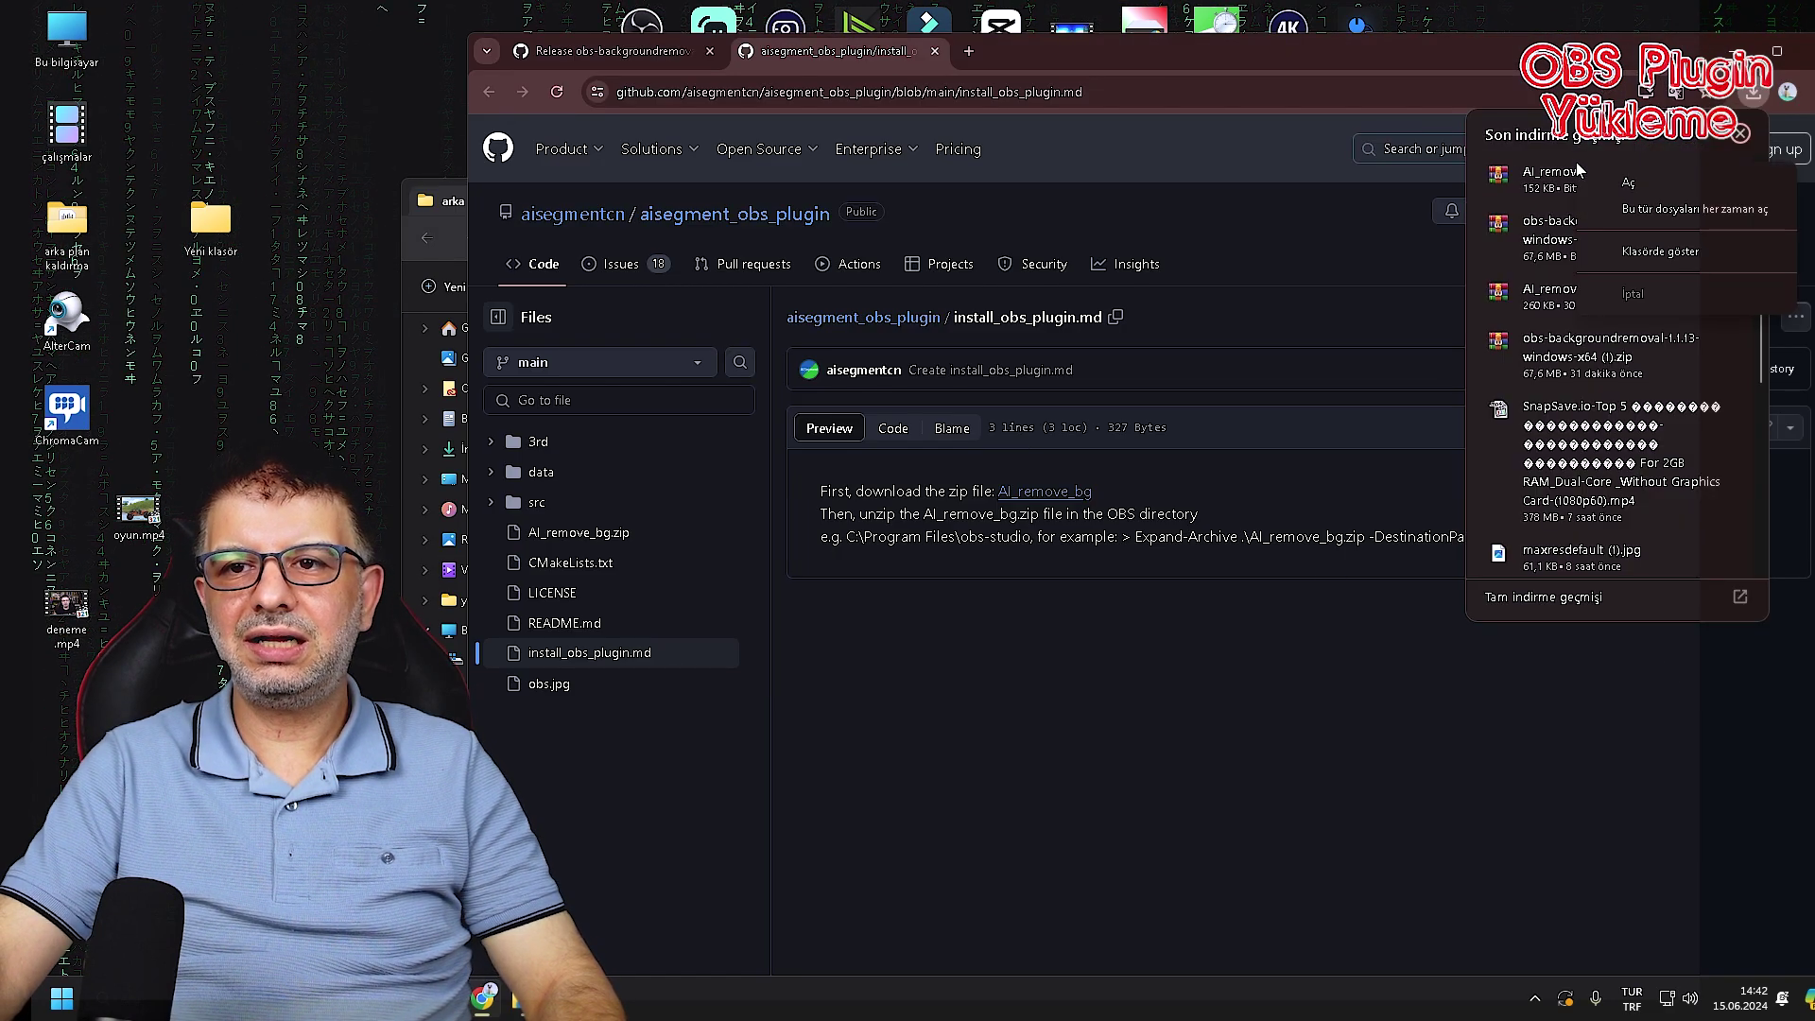
Put the two newly downloaded plugin archives into the desktop folder Yeni klasör and open that folder.
mouse_move(853, 142)
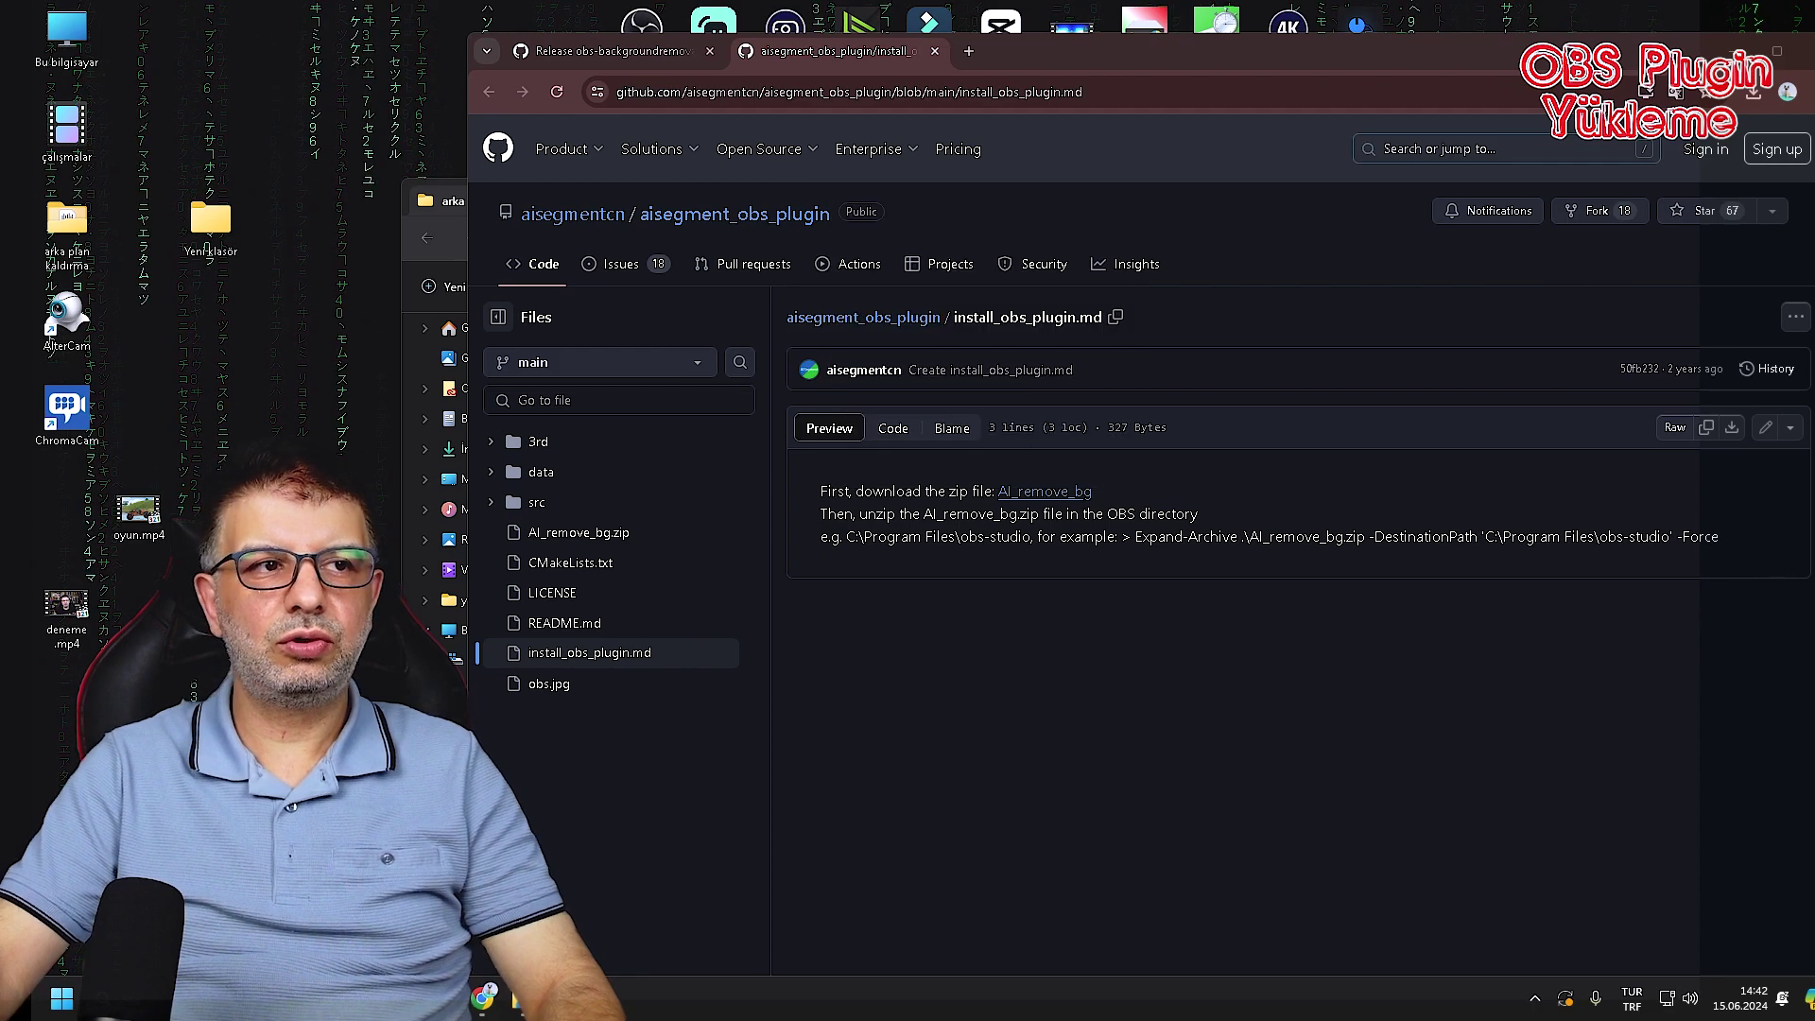
click(1011, 348)
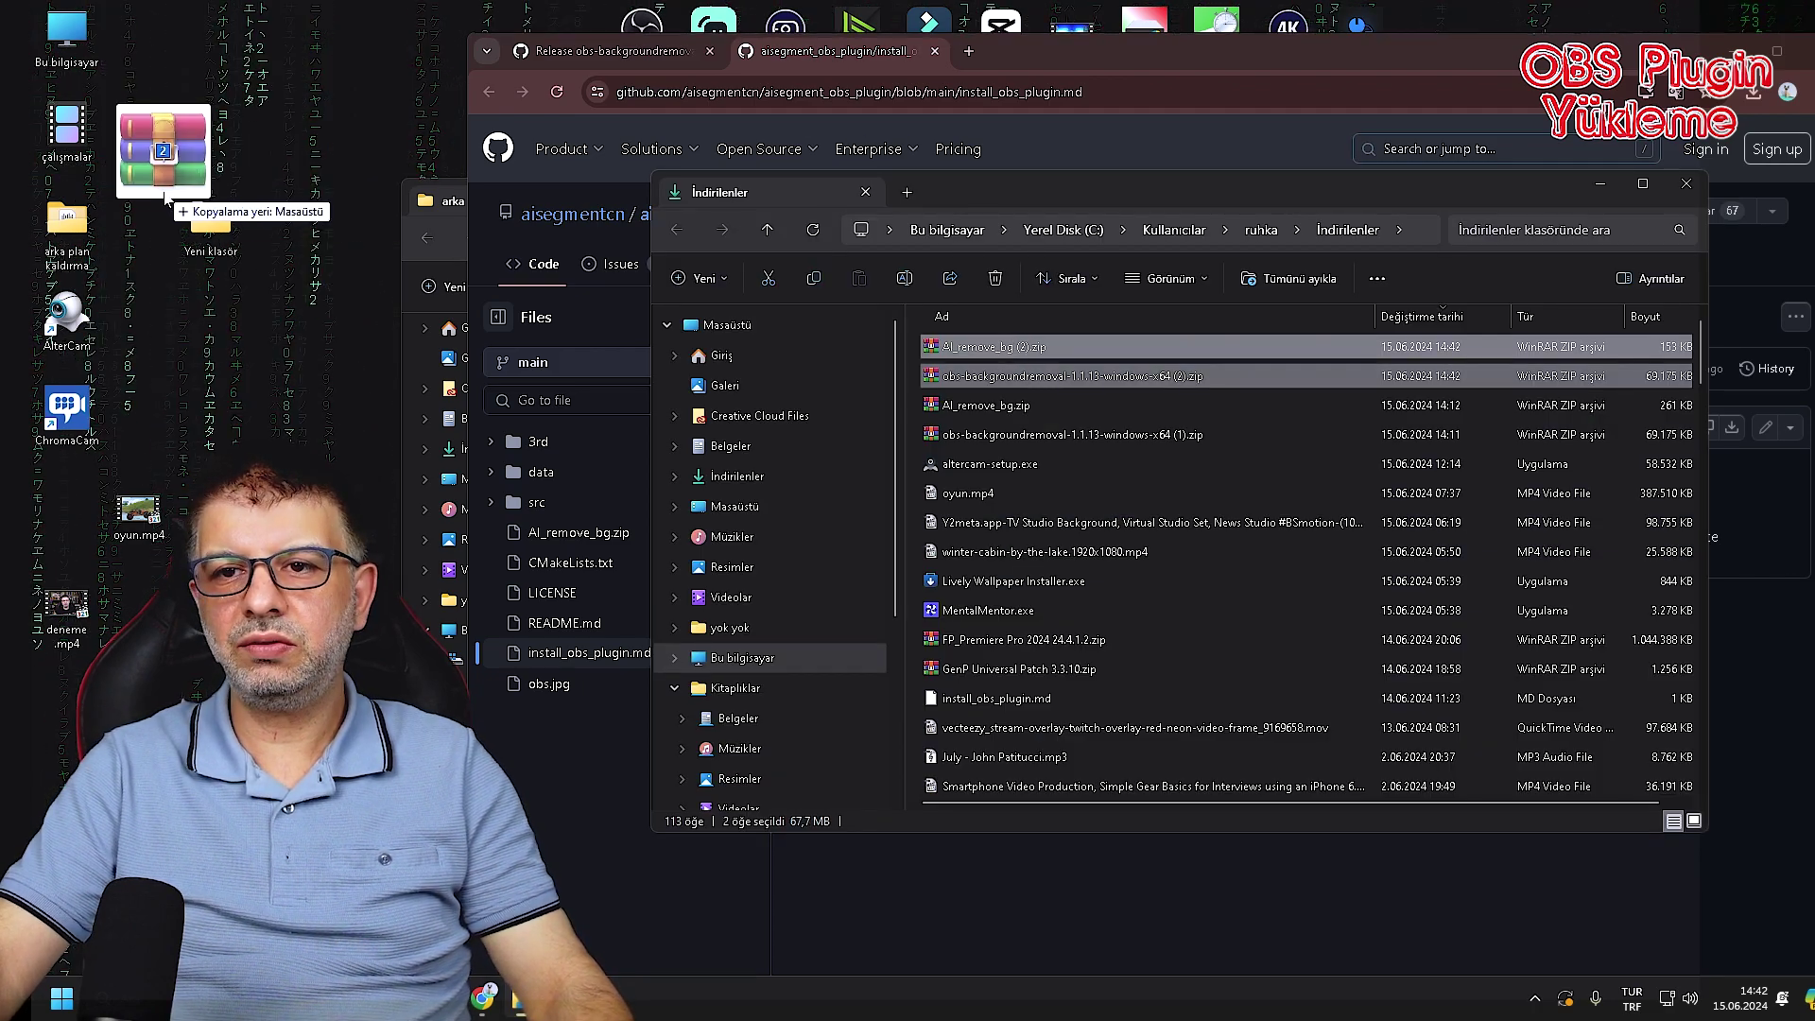
right_click(206, 230)
click(241, 232)
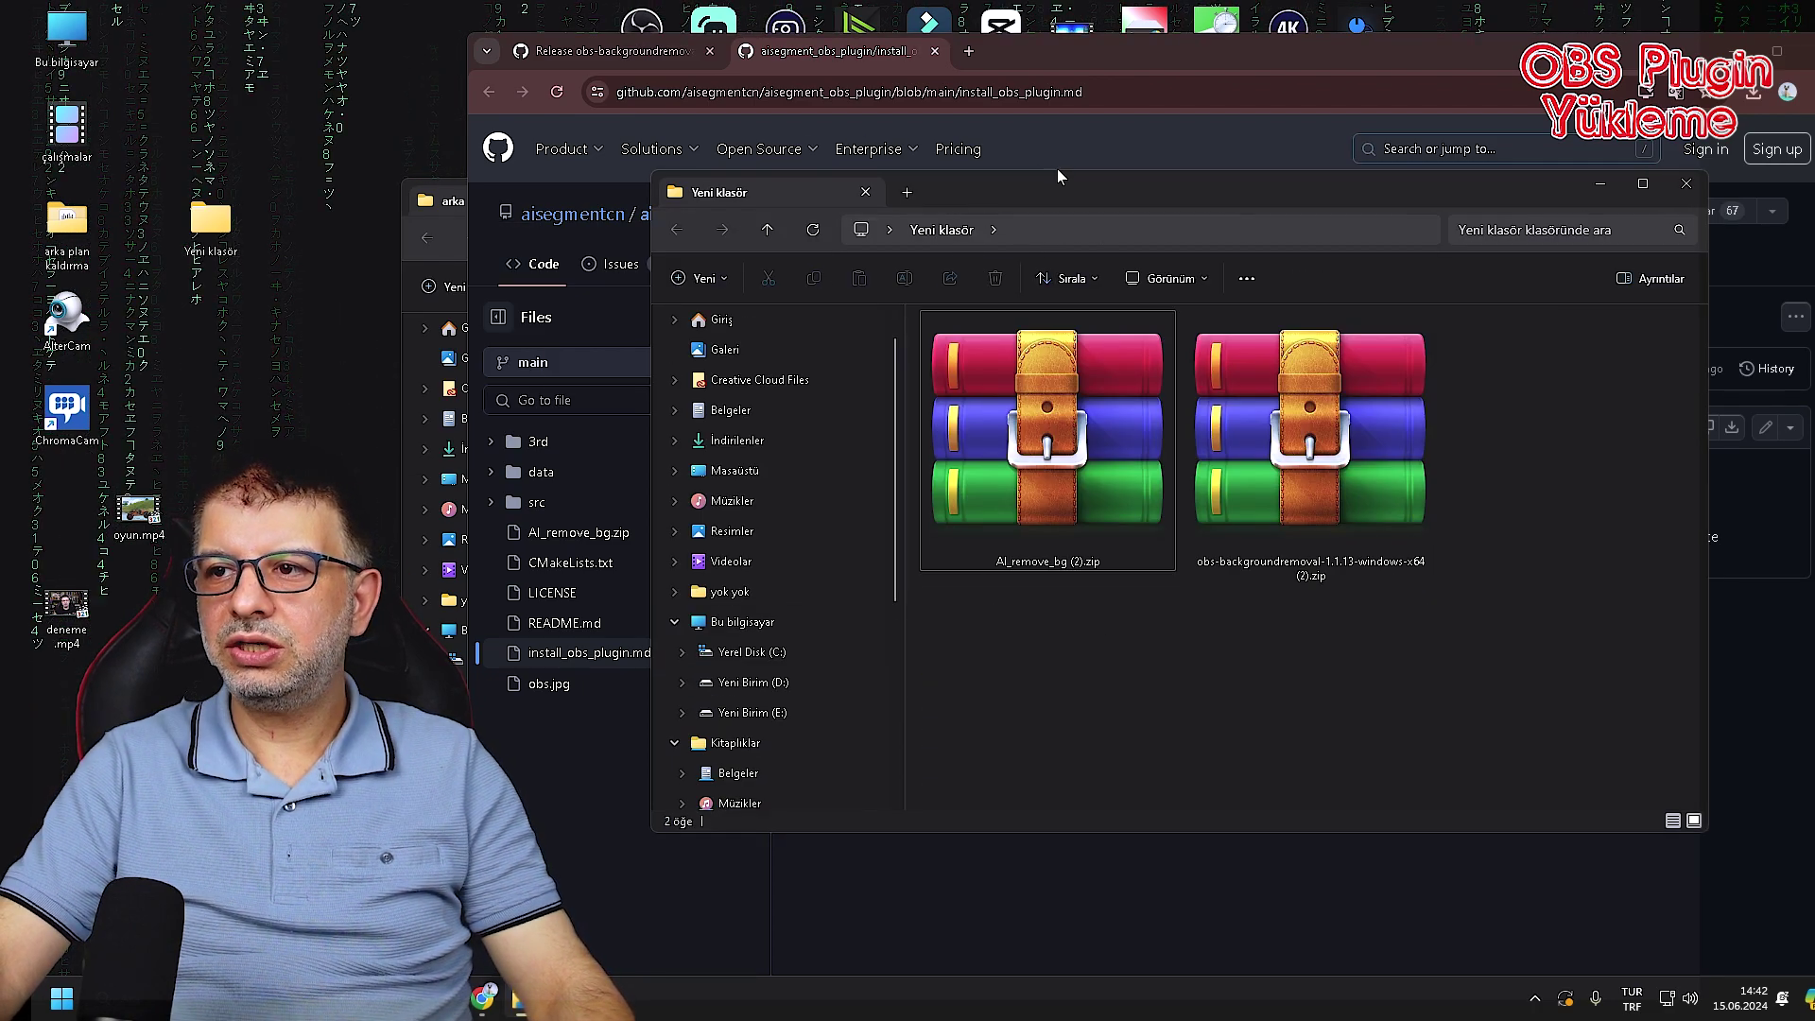
Extract both plugin archives into the current folder with WinRAR.
double_click(1059, 180)
right_click(404, 241)
mouse_move(605, 530)
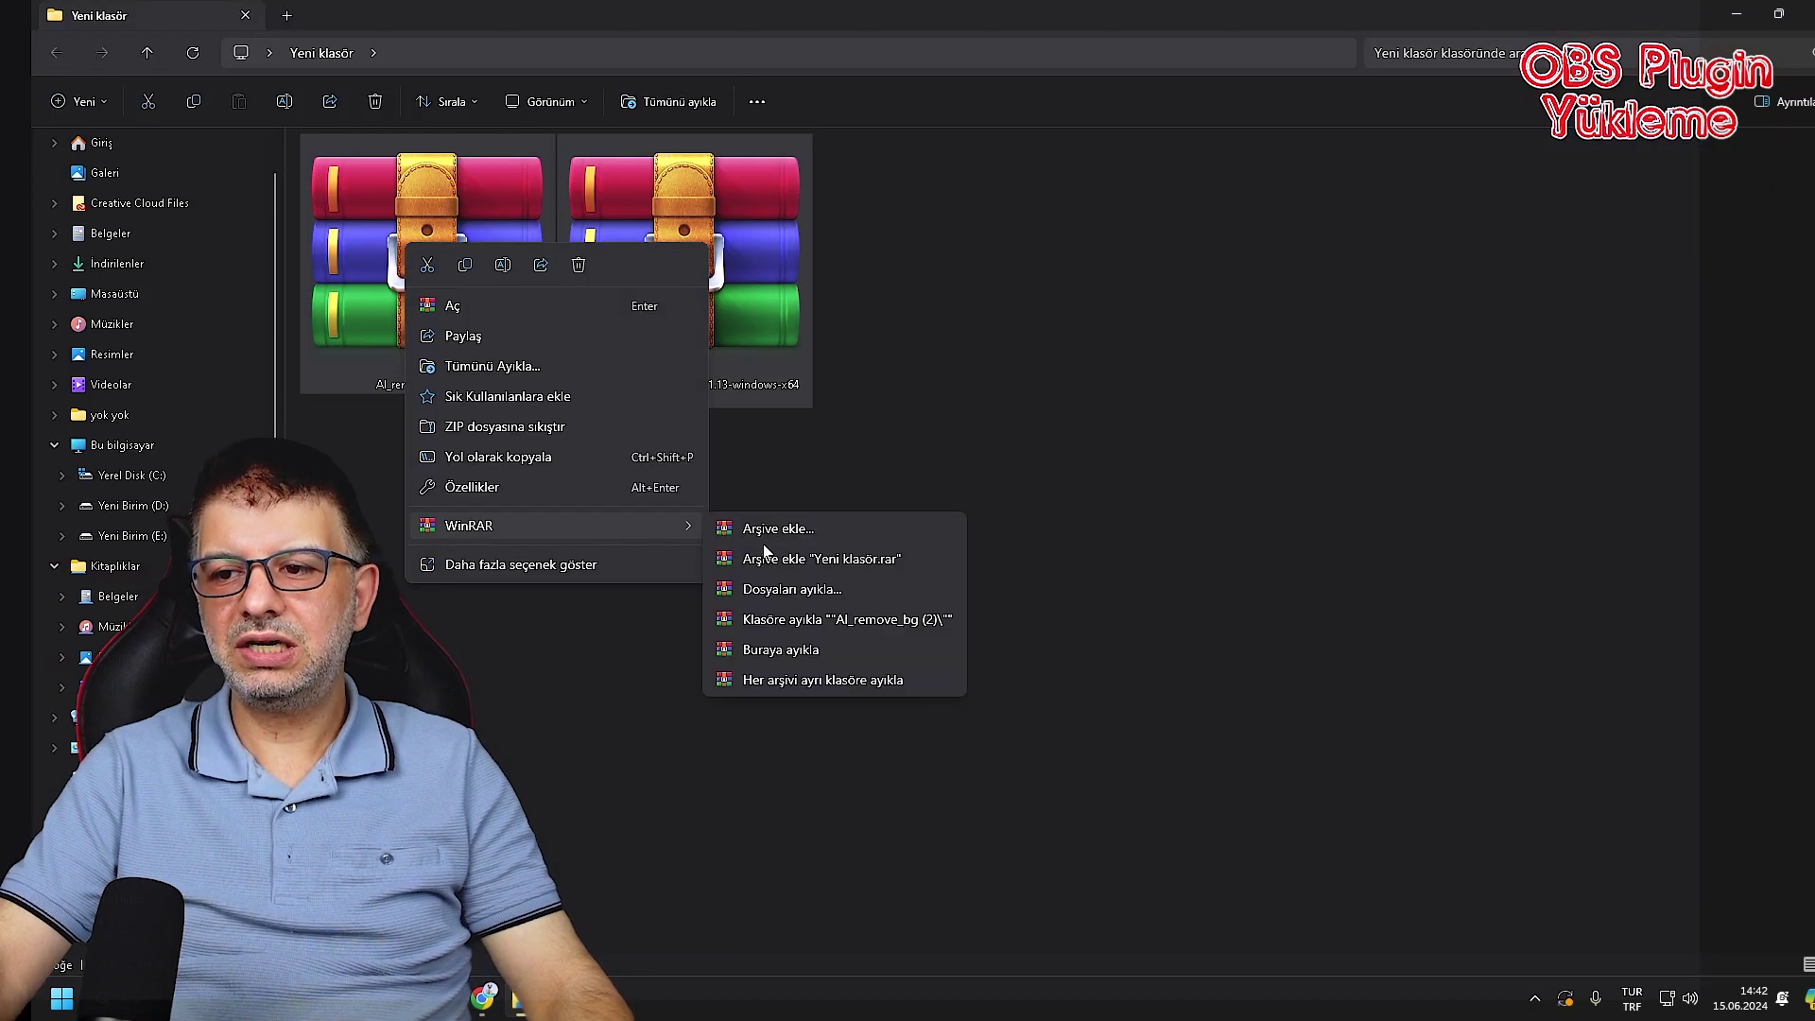
click(780, 650)
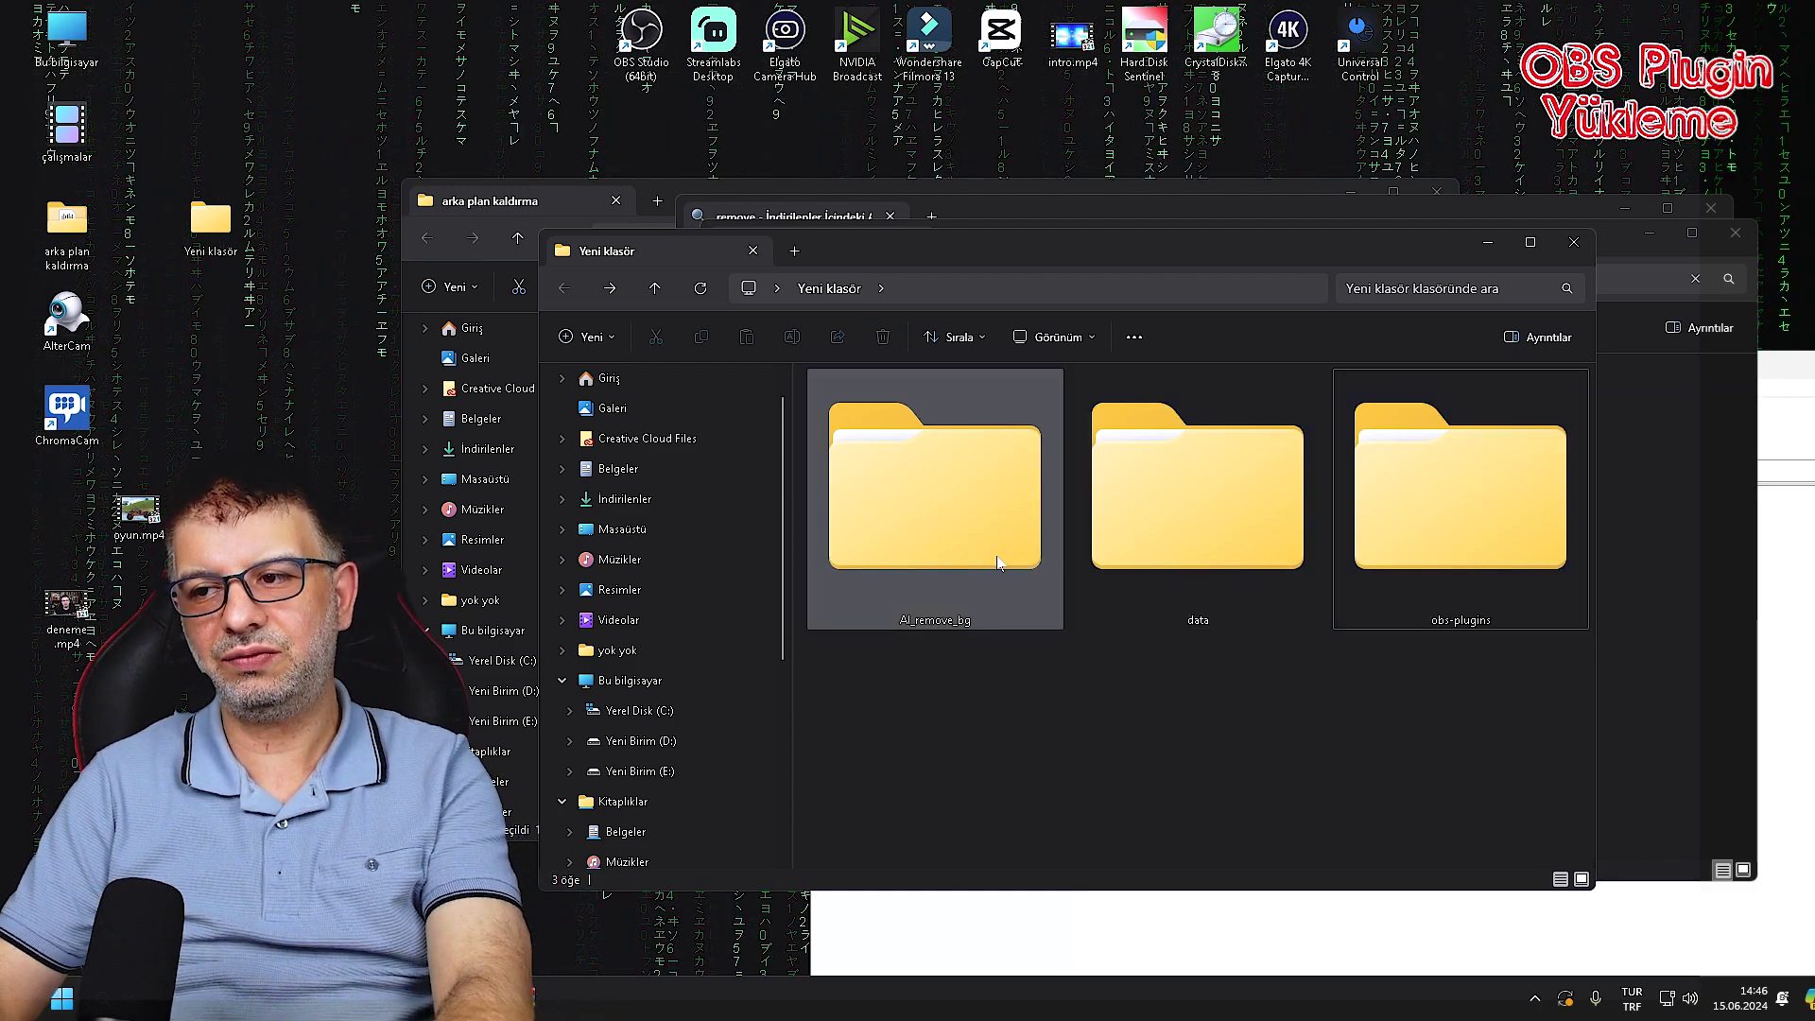
Open the extracted AI_remove_bg folder and bring up the OBS Studio installation folder C:\Program Files\obs-studio from its desktop shortcut's properties.
double_click(961, 536)
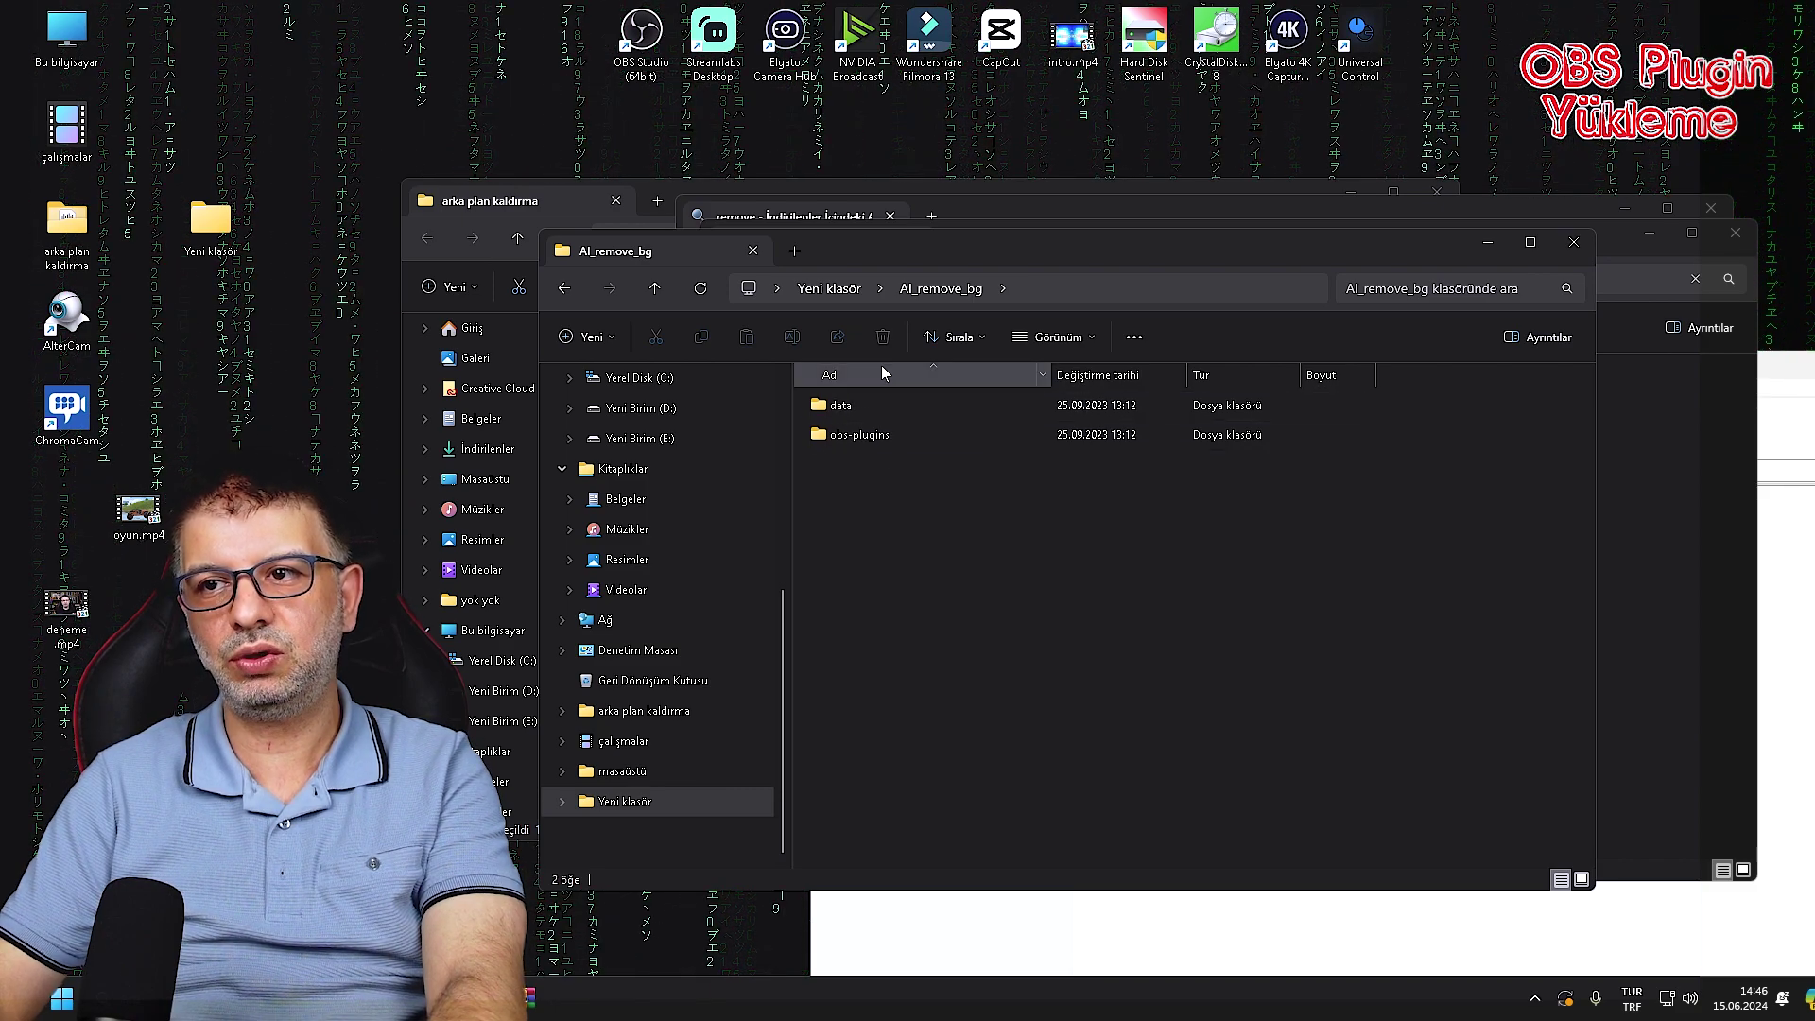
right_click(639, 37)
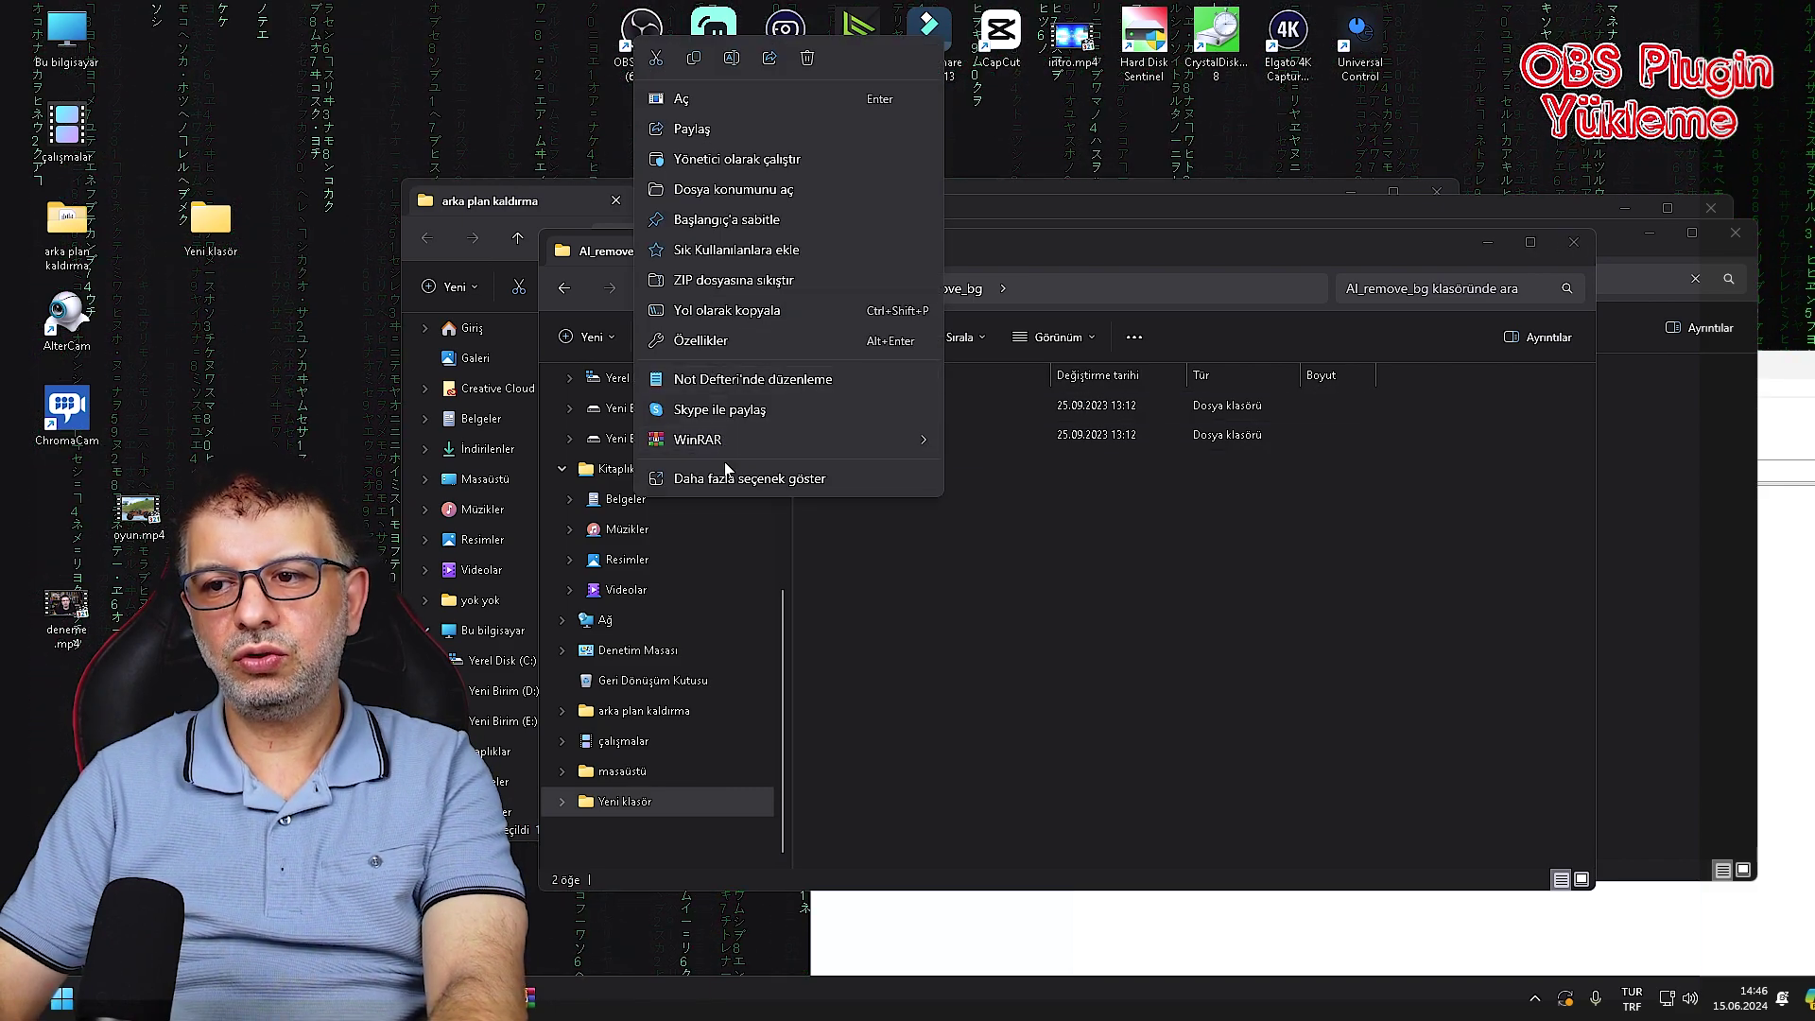
click(700, 340)
click(729, 366)
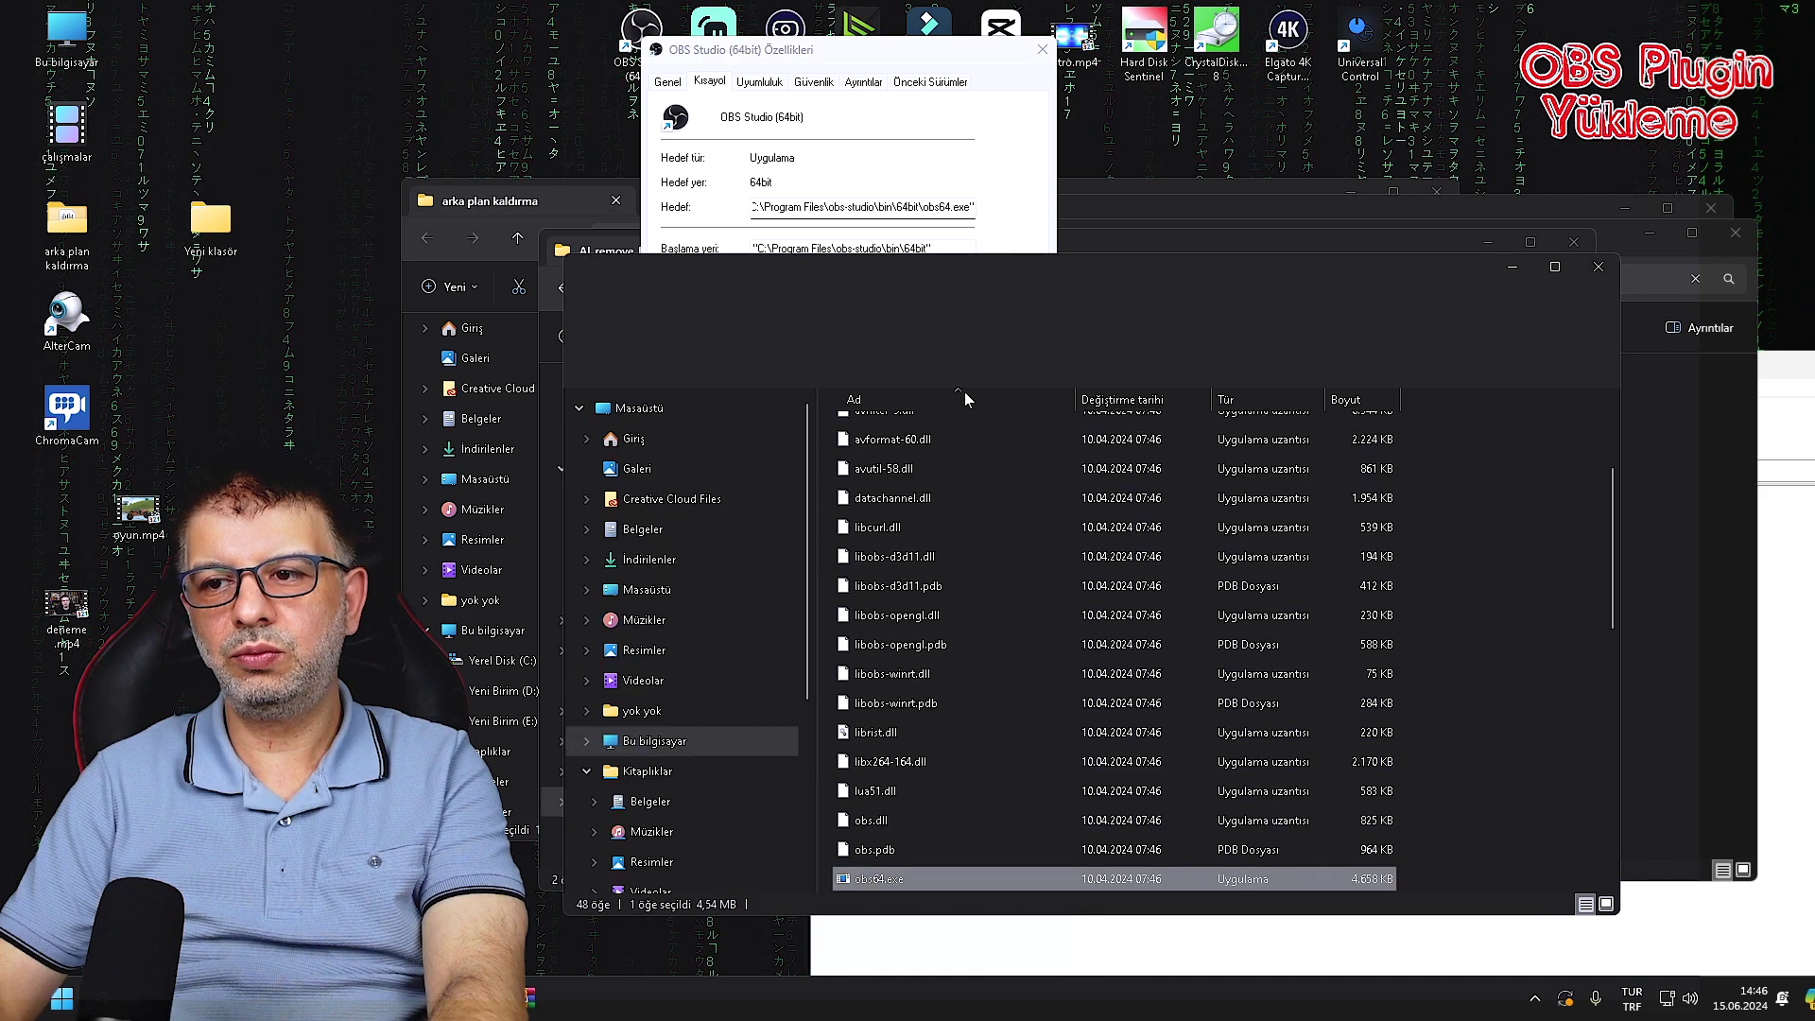
drag(1040, 269, 546, 314)
click(711, 353)
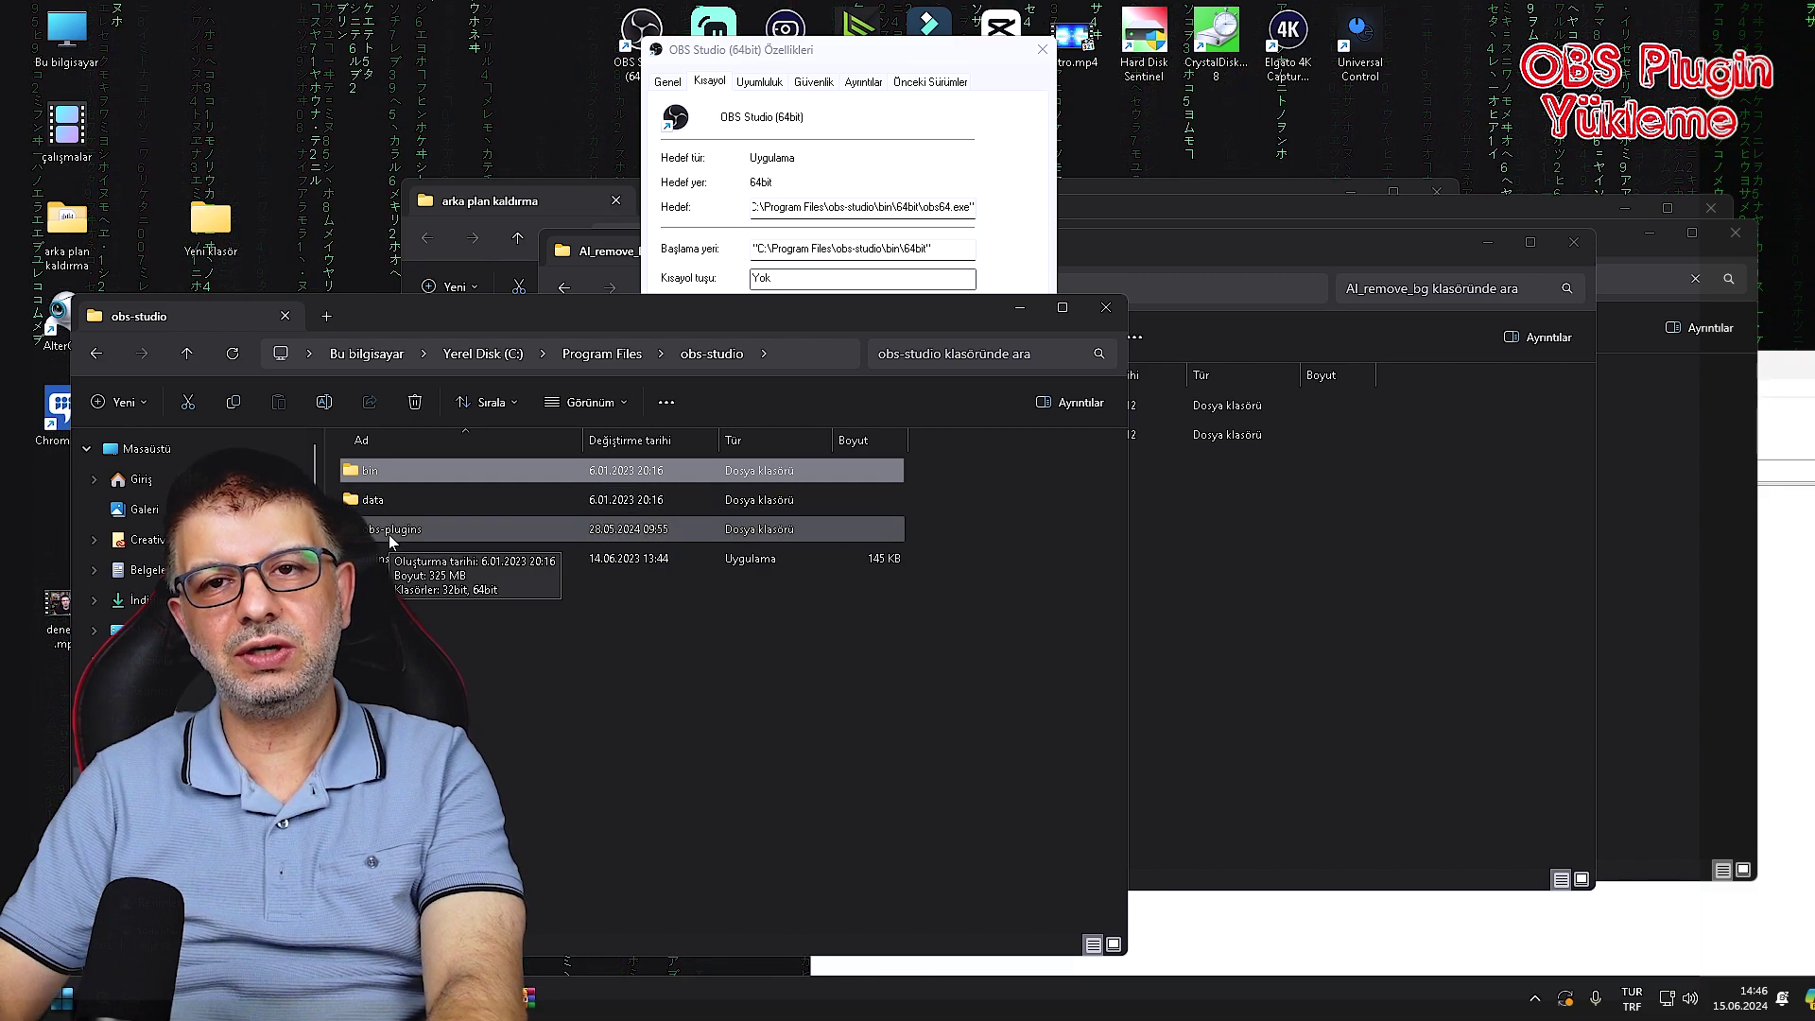
click(1272, 588)
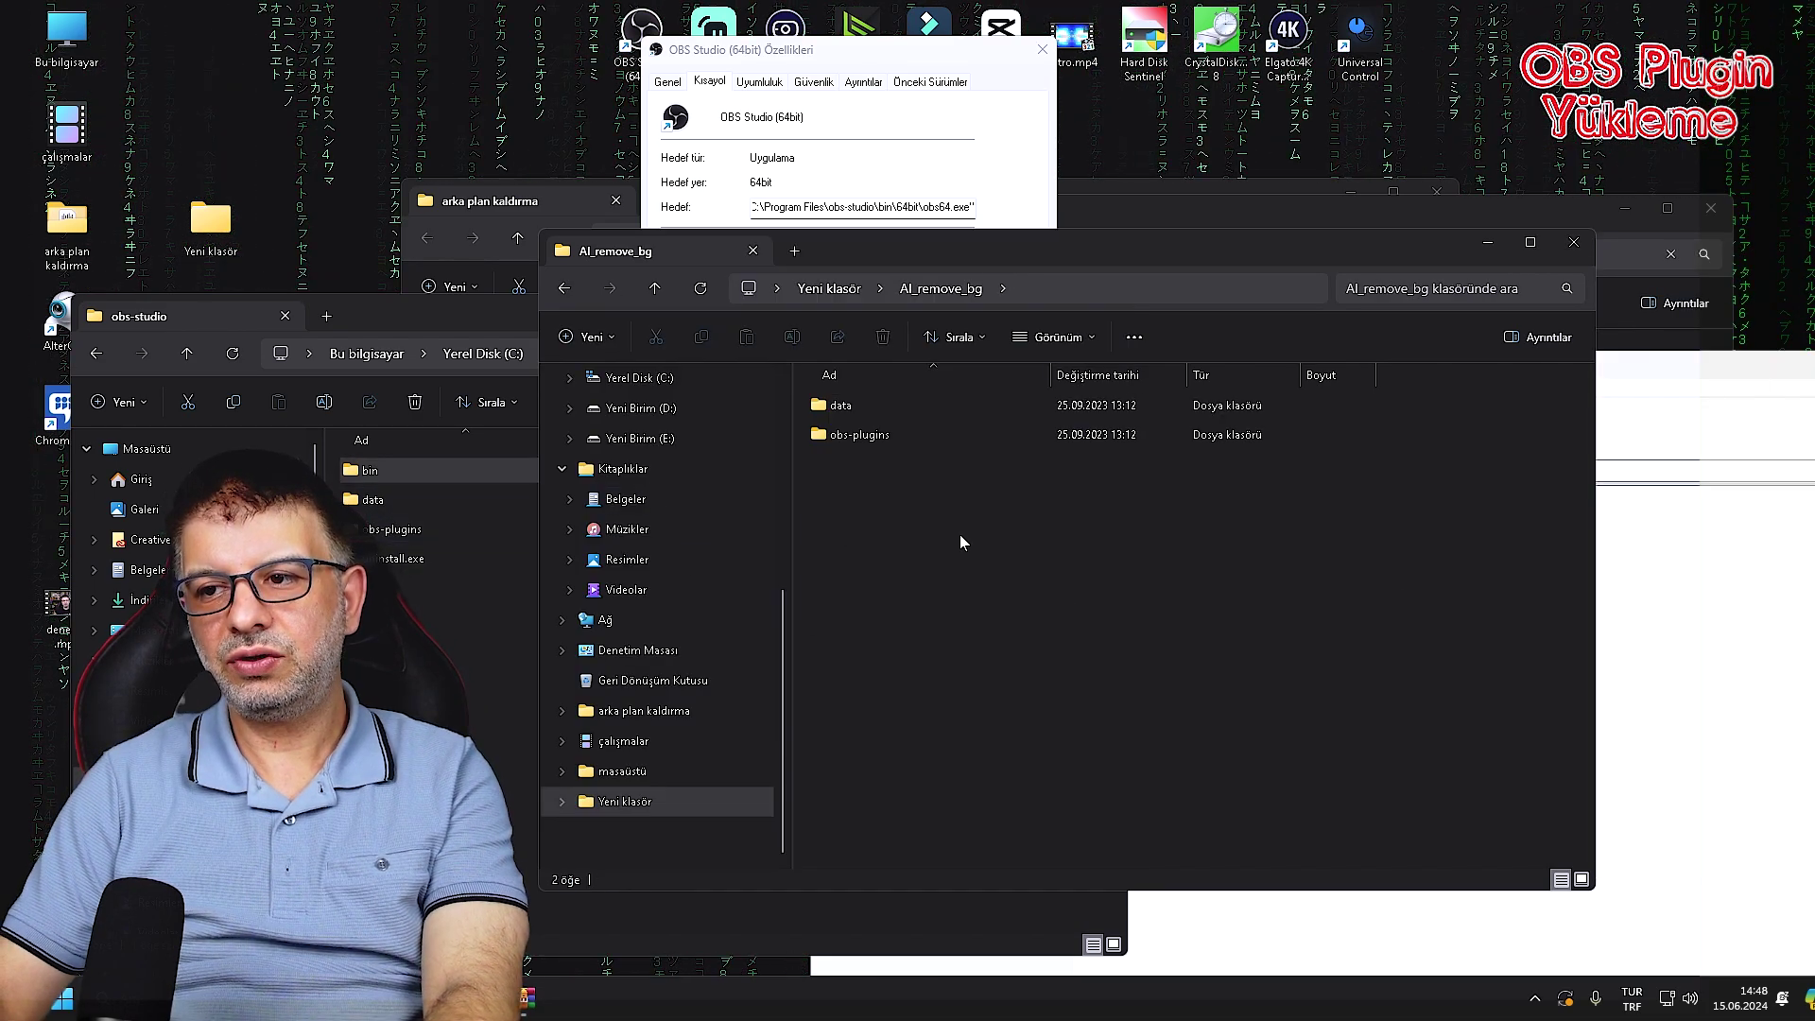
Move the data and obs-plugins folders out of AI_remove_bg into the parent folder Yeni klasör, merging them with the existing ones.
drag(983, 519, 854, 402)
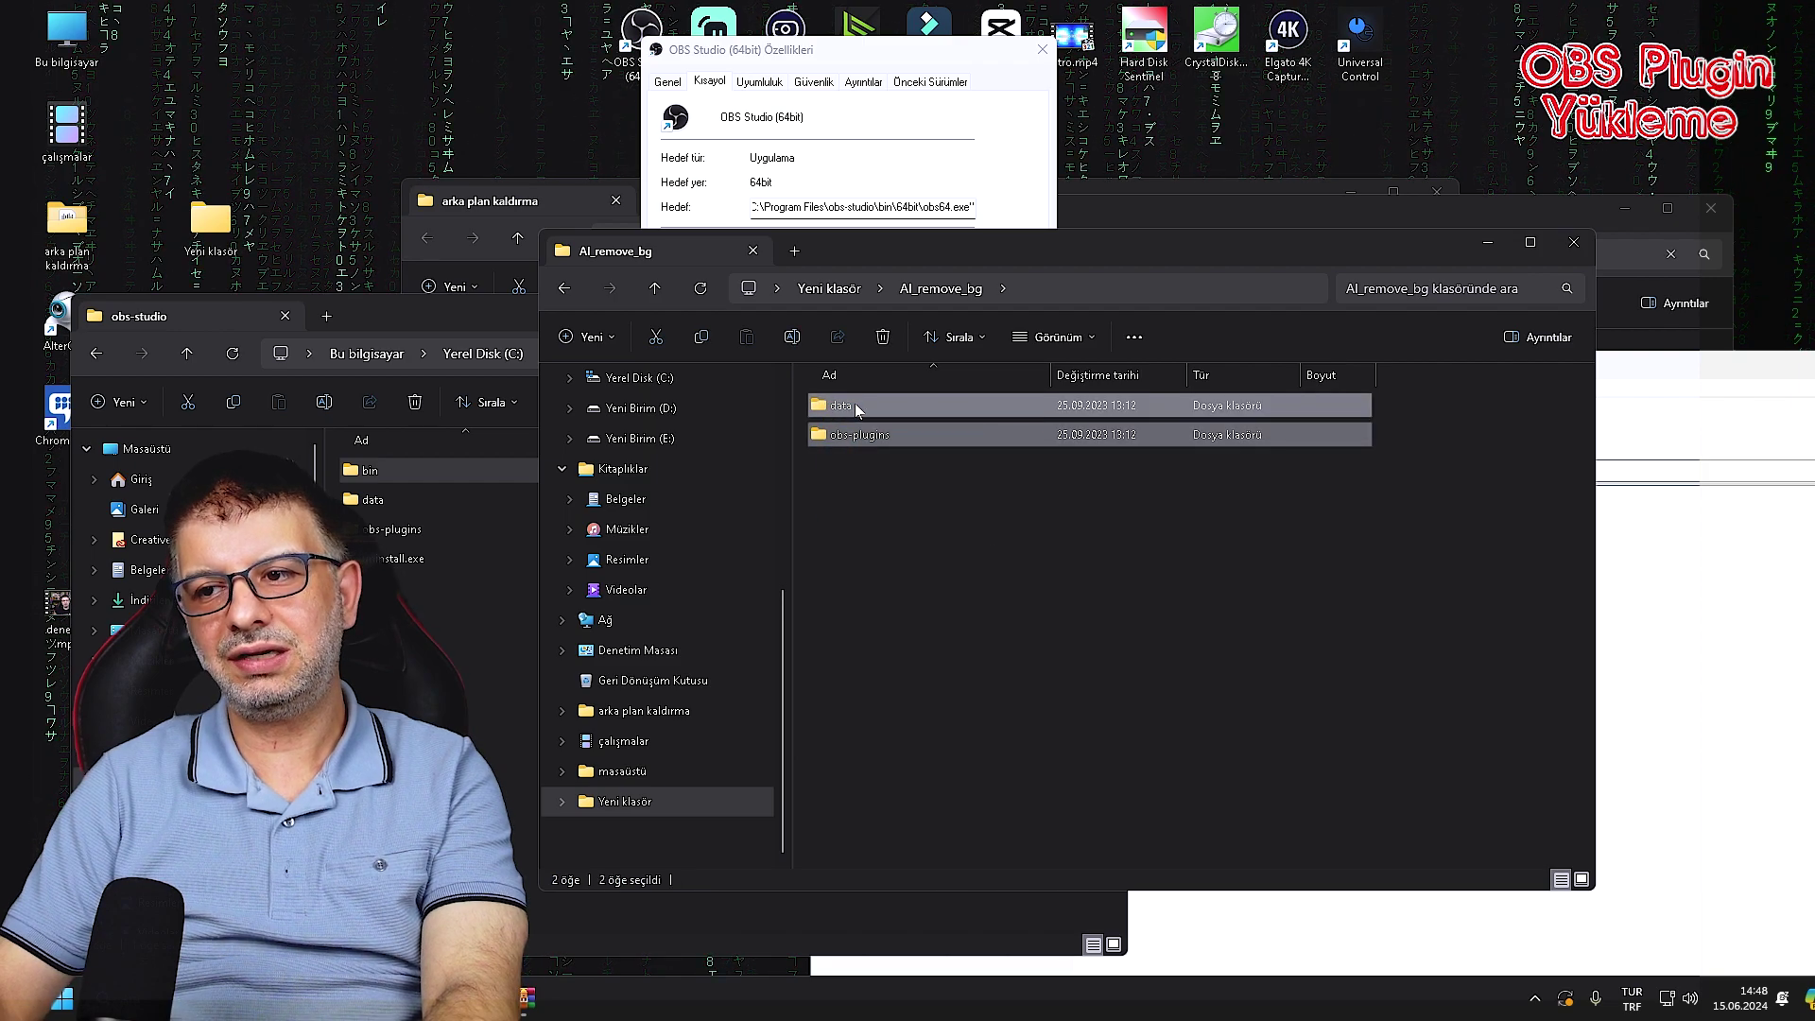
right_click(852, 402)
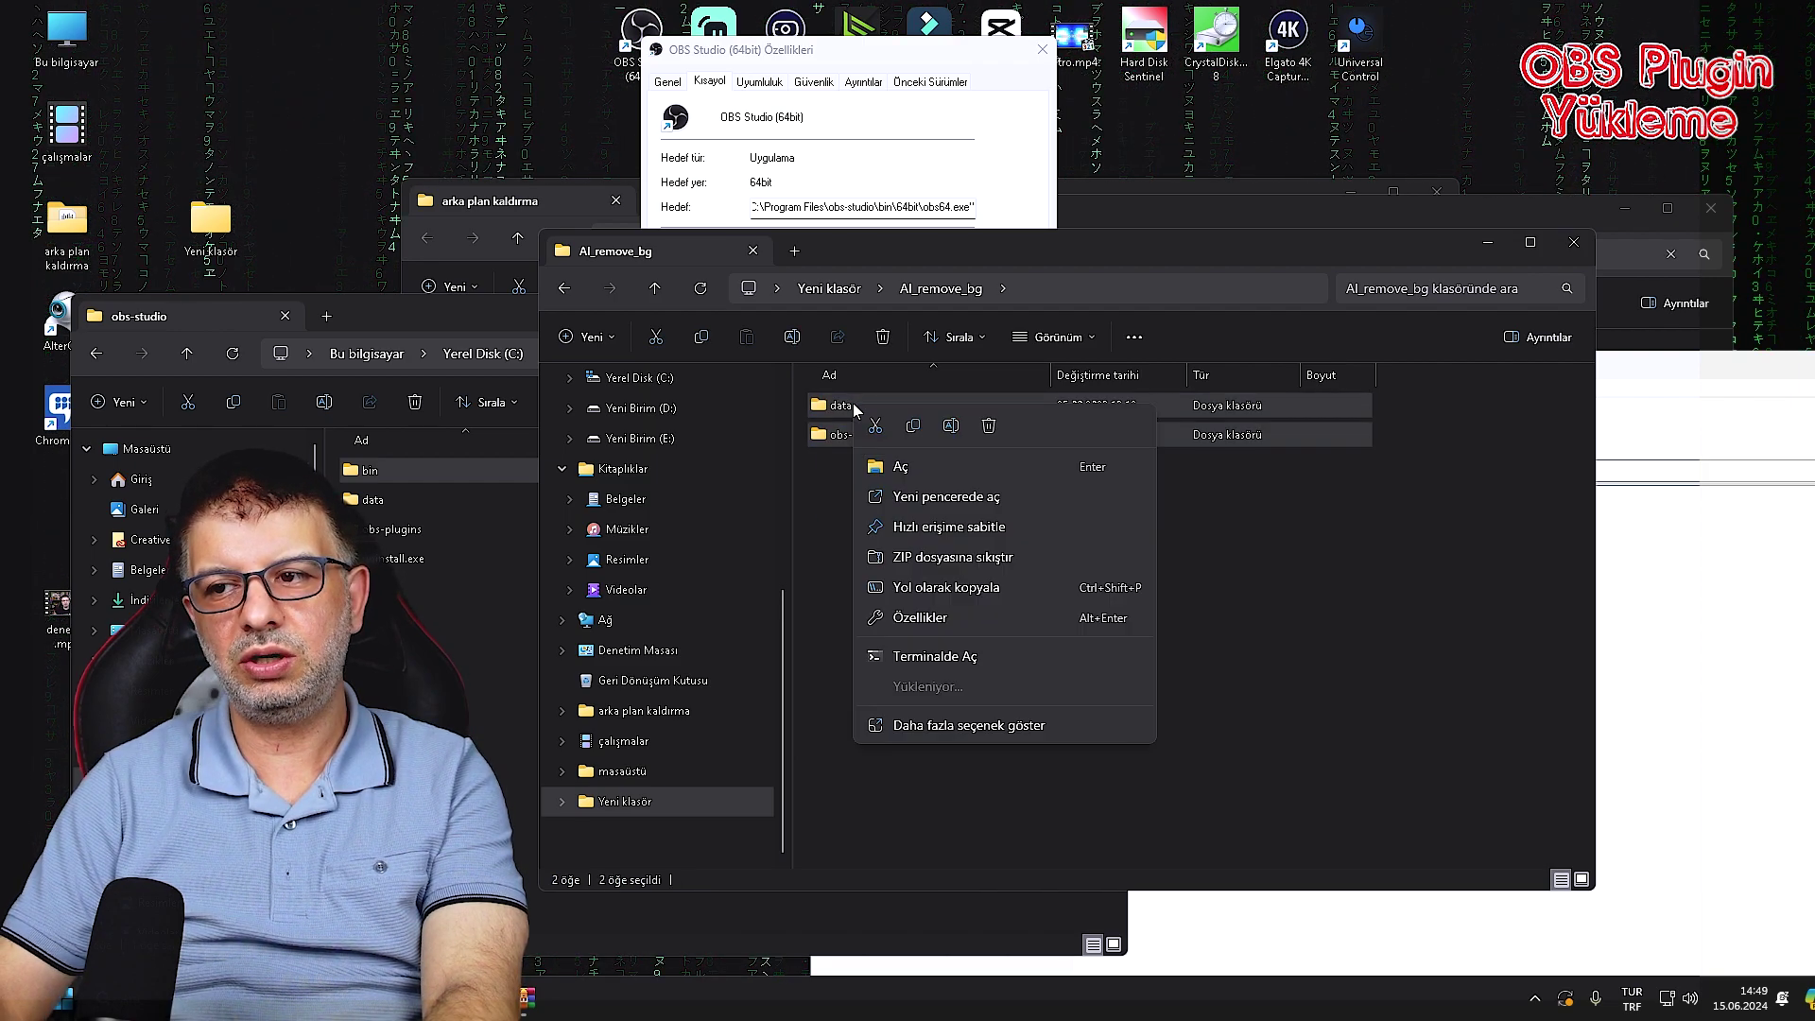
click(884, 427)
key(alt+Left)
right_click(1277, 482)
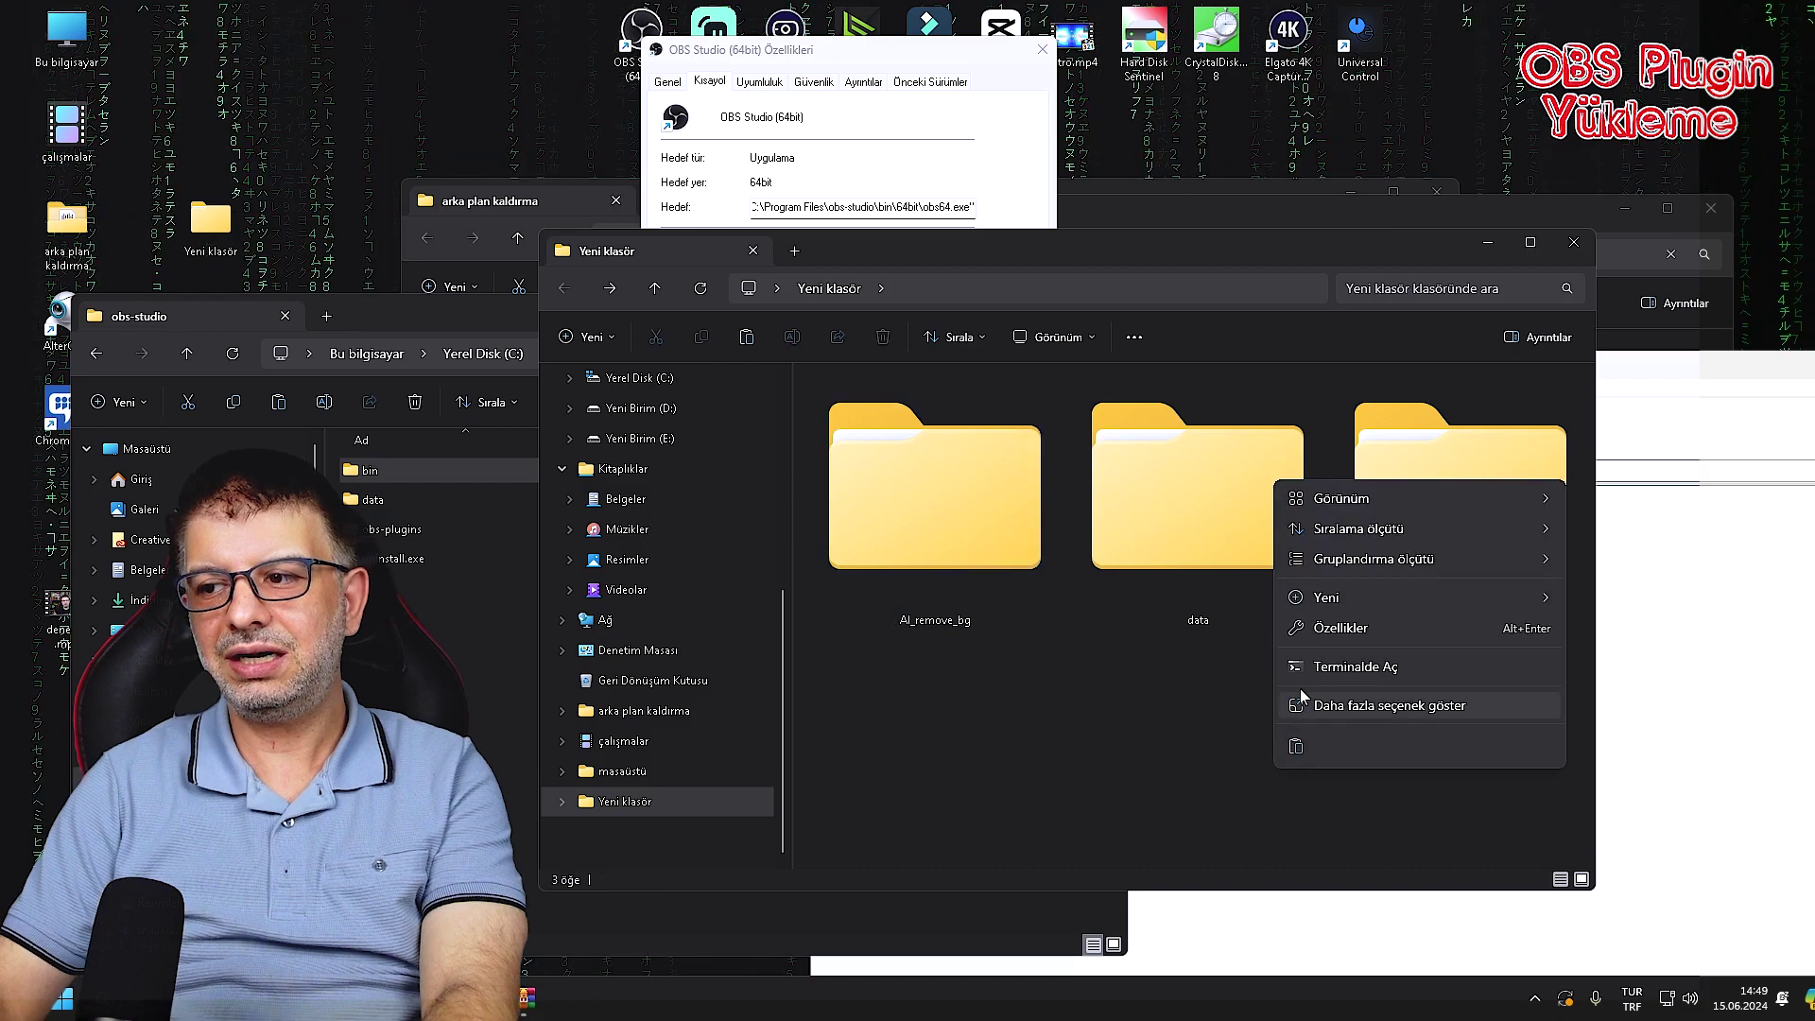
click(1163, 652)
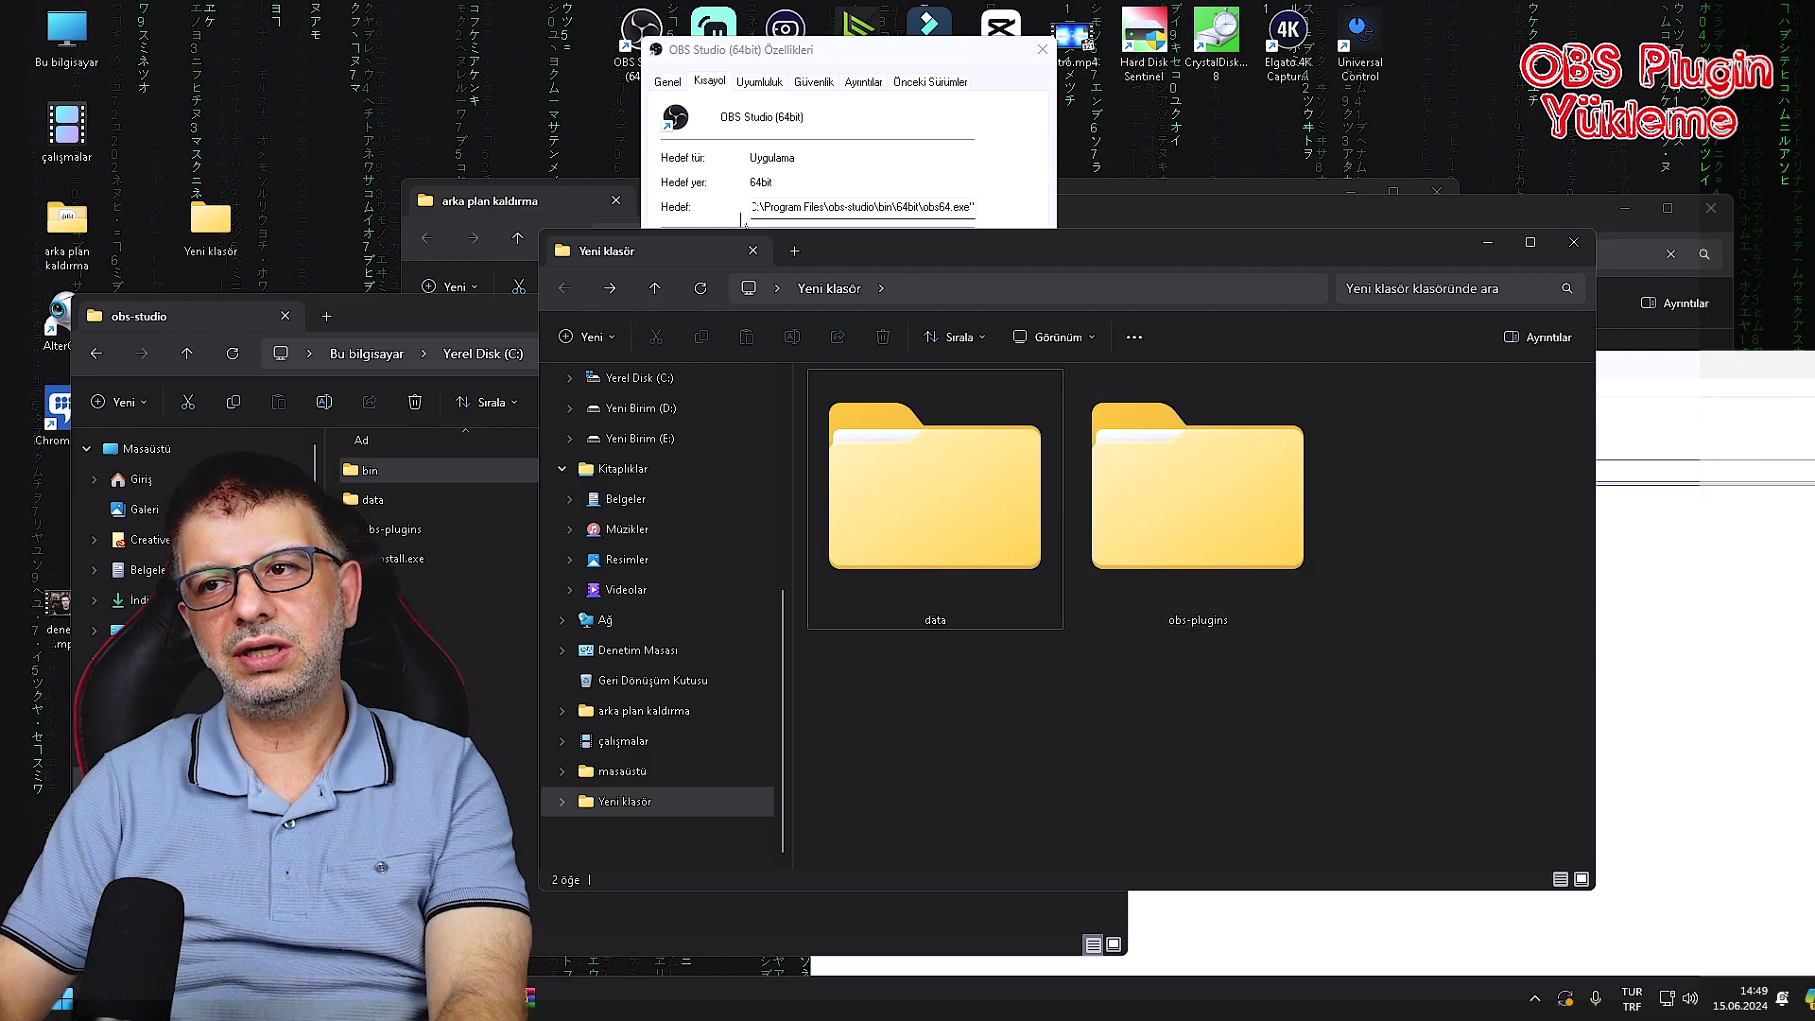
Copy the data and obs-plugins folders from Yeni klasör into the obs-studio program folder.
drag(1369, 720, 465, 412)
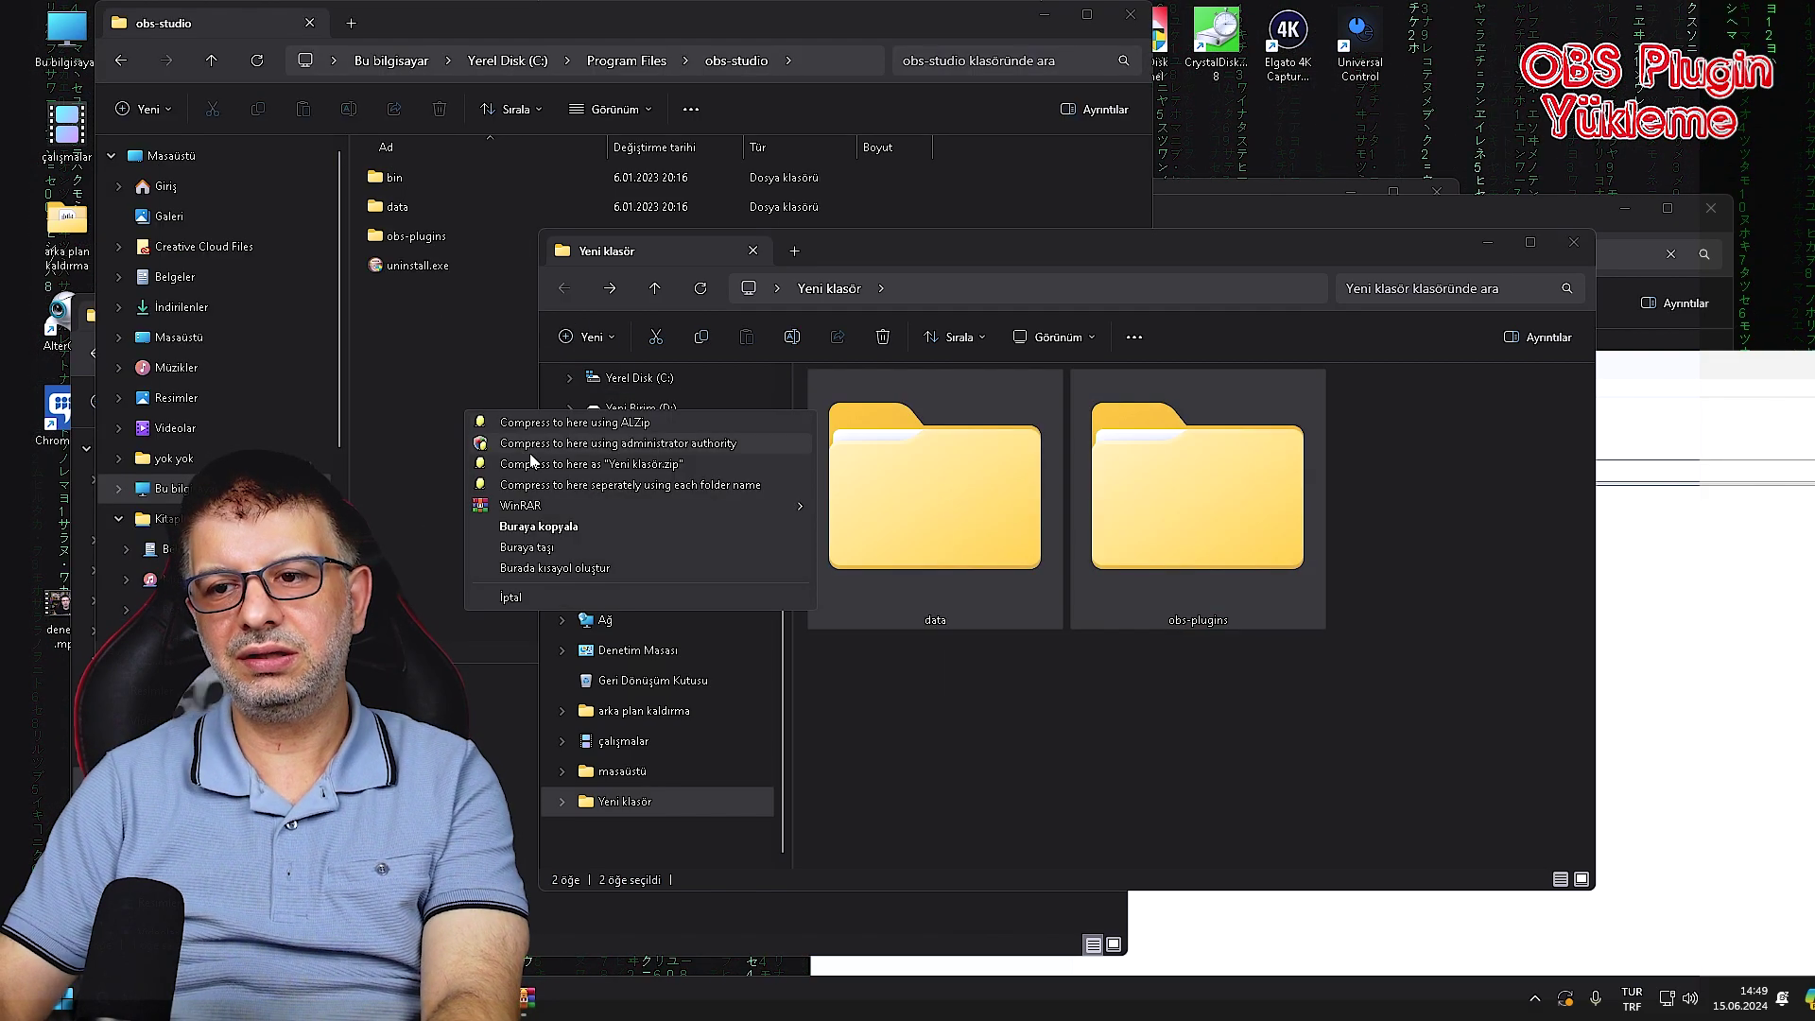
click(586, 530)
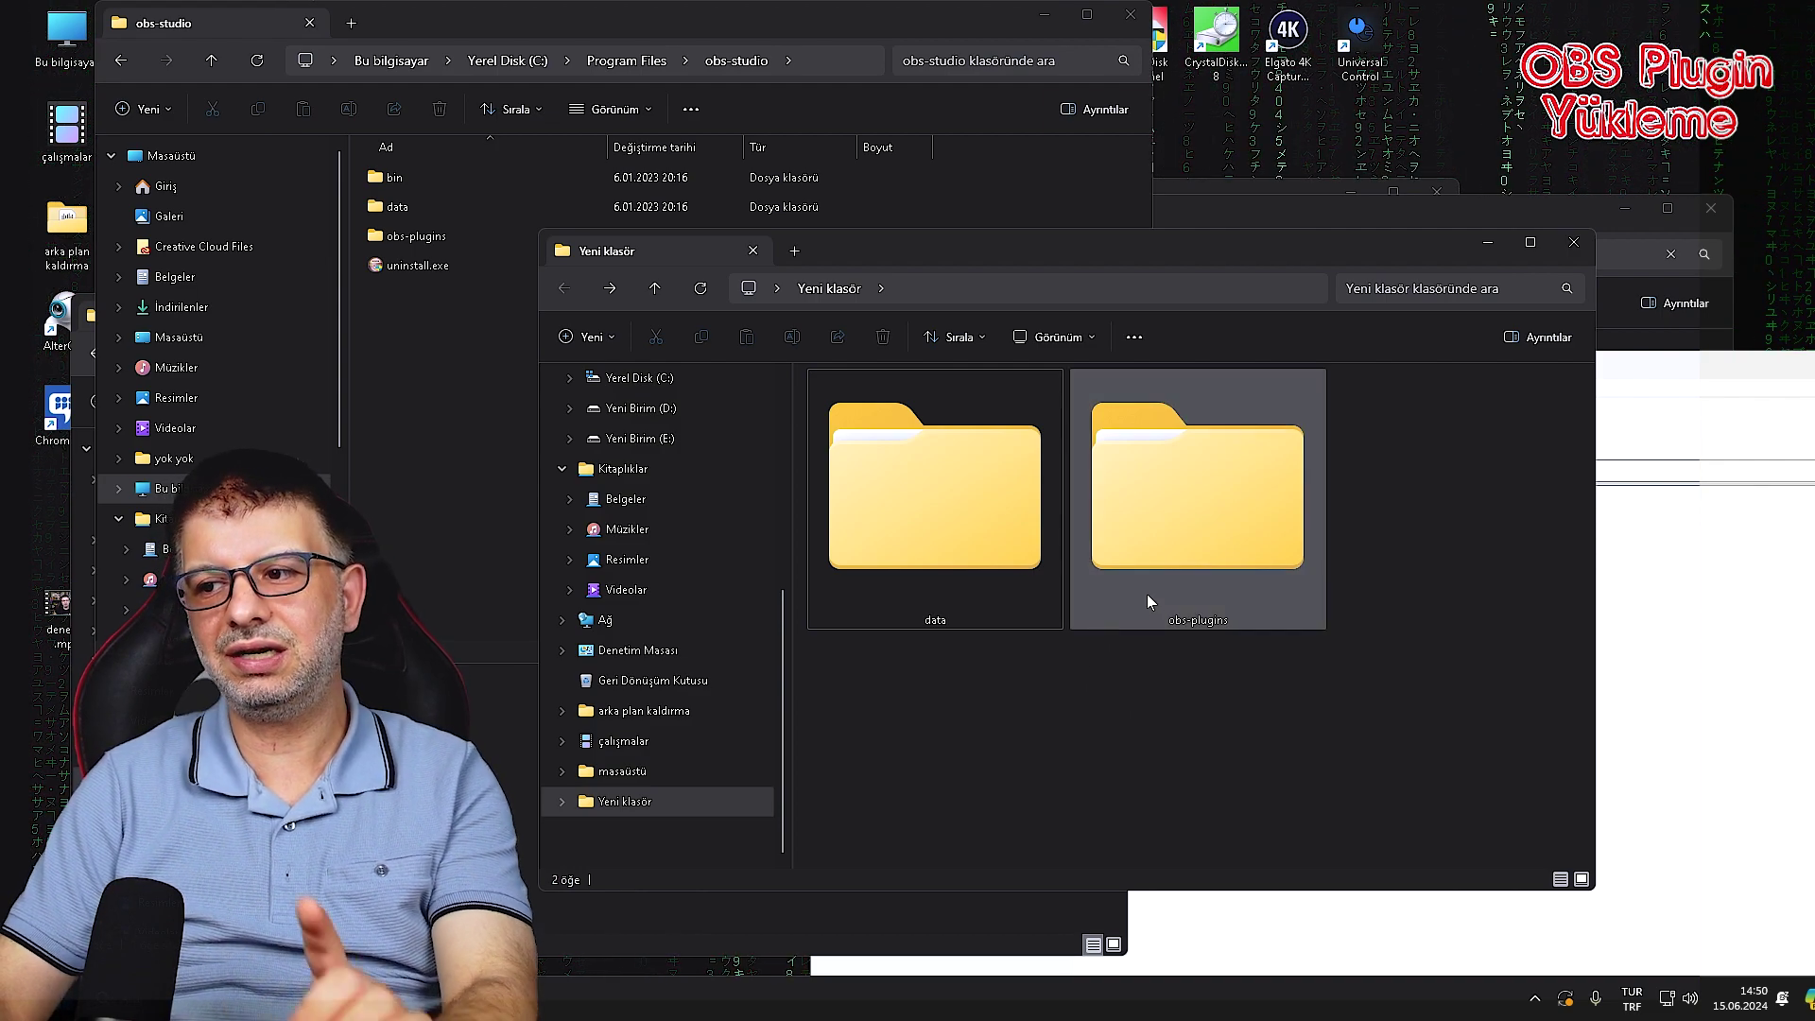
mouse_move(1172, 625)
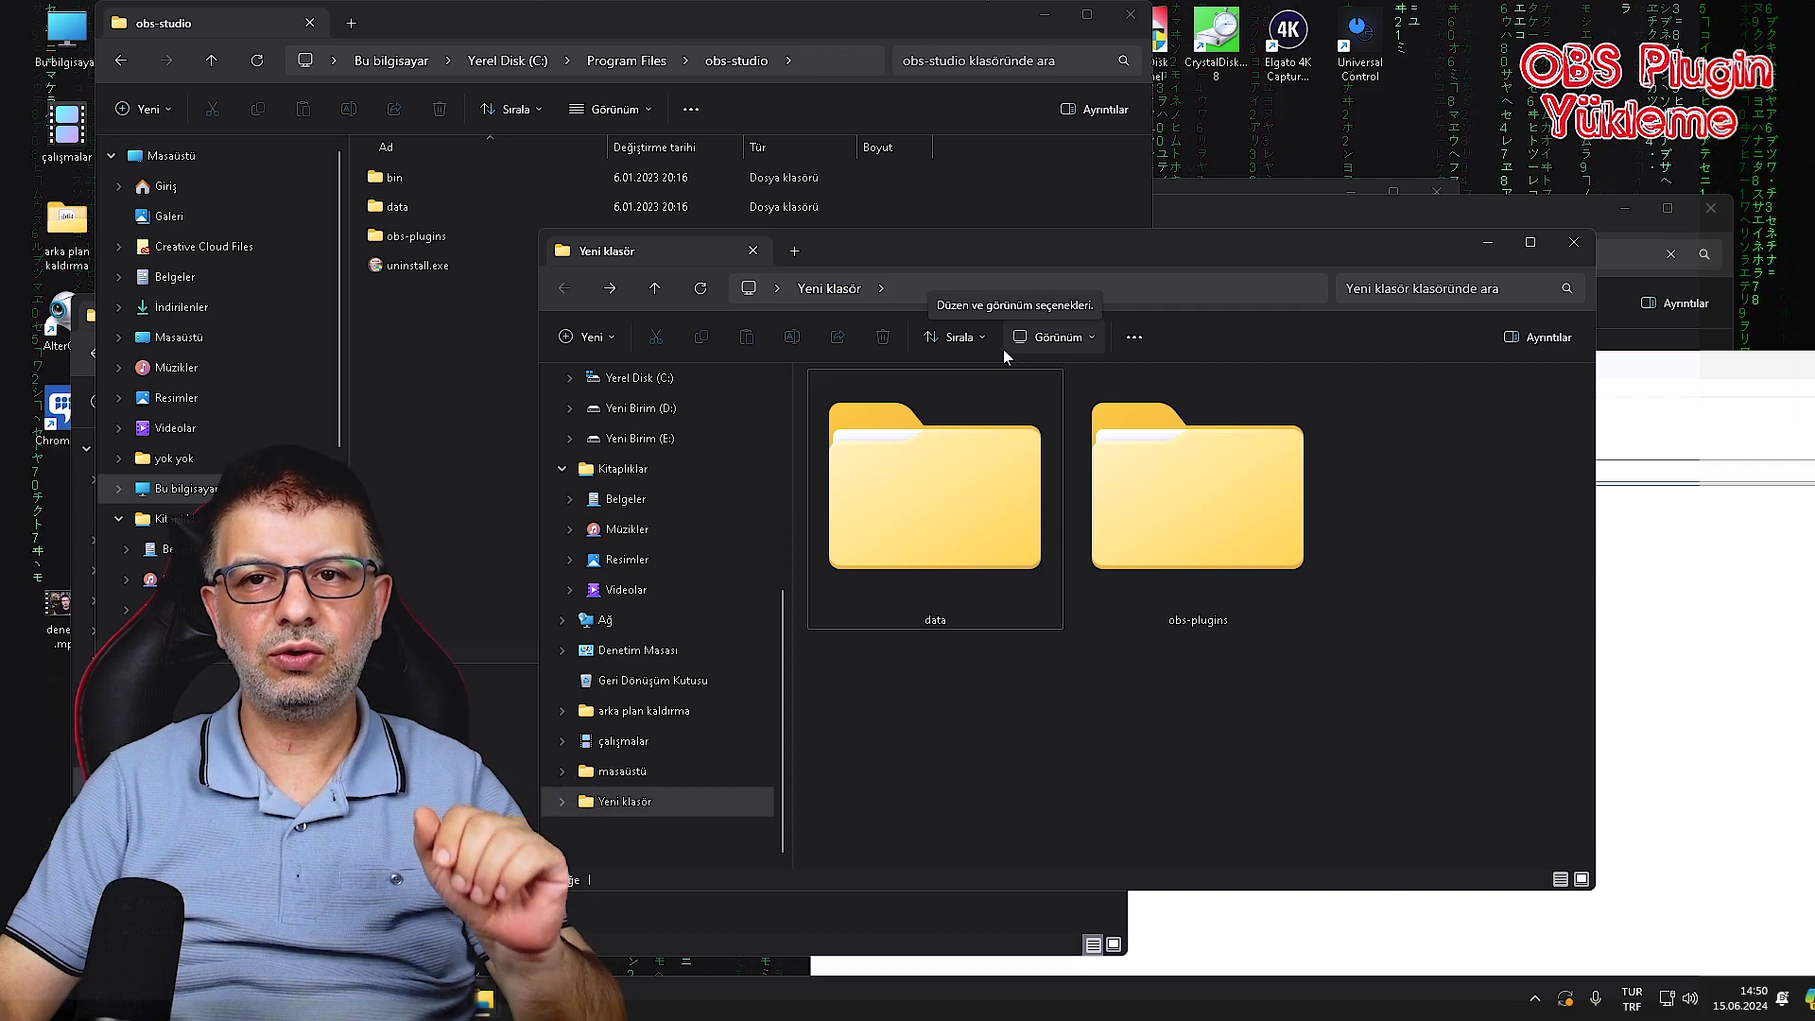
Close the open folder windows on the desktop.
click(1573, 242)
click(1127, 26)
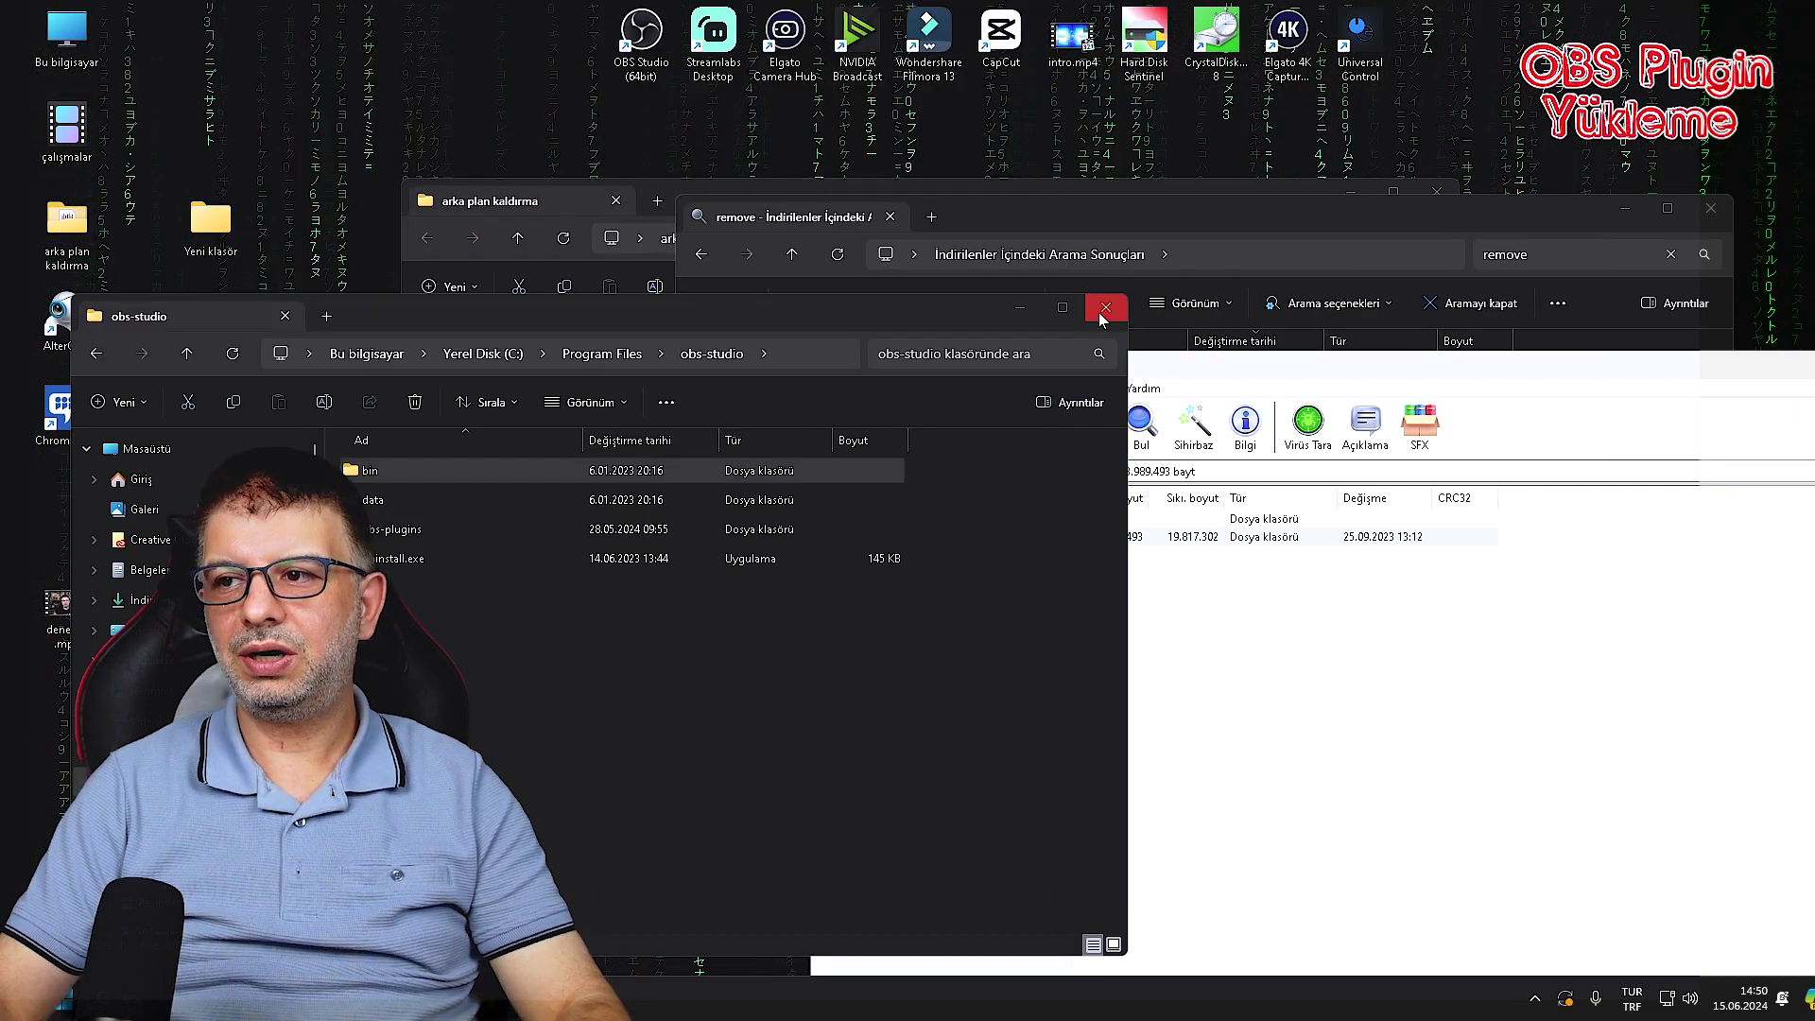
drag(1304, 243, 1364, 236)
click(1352, 220)
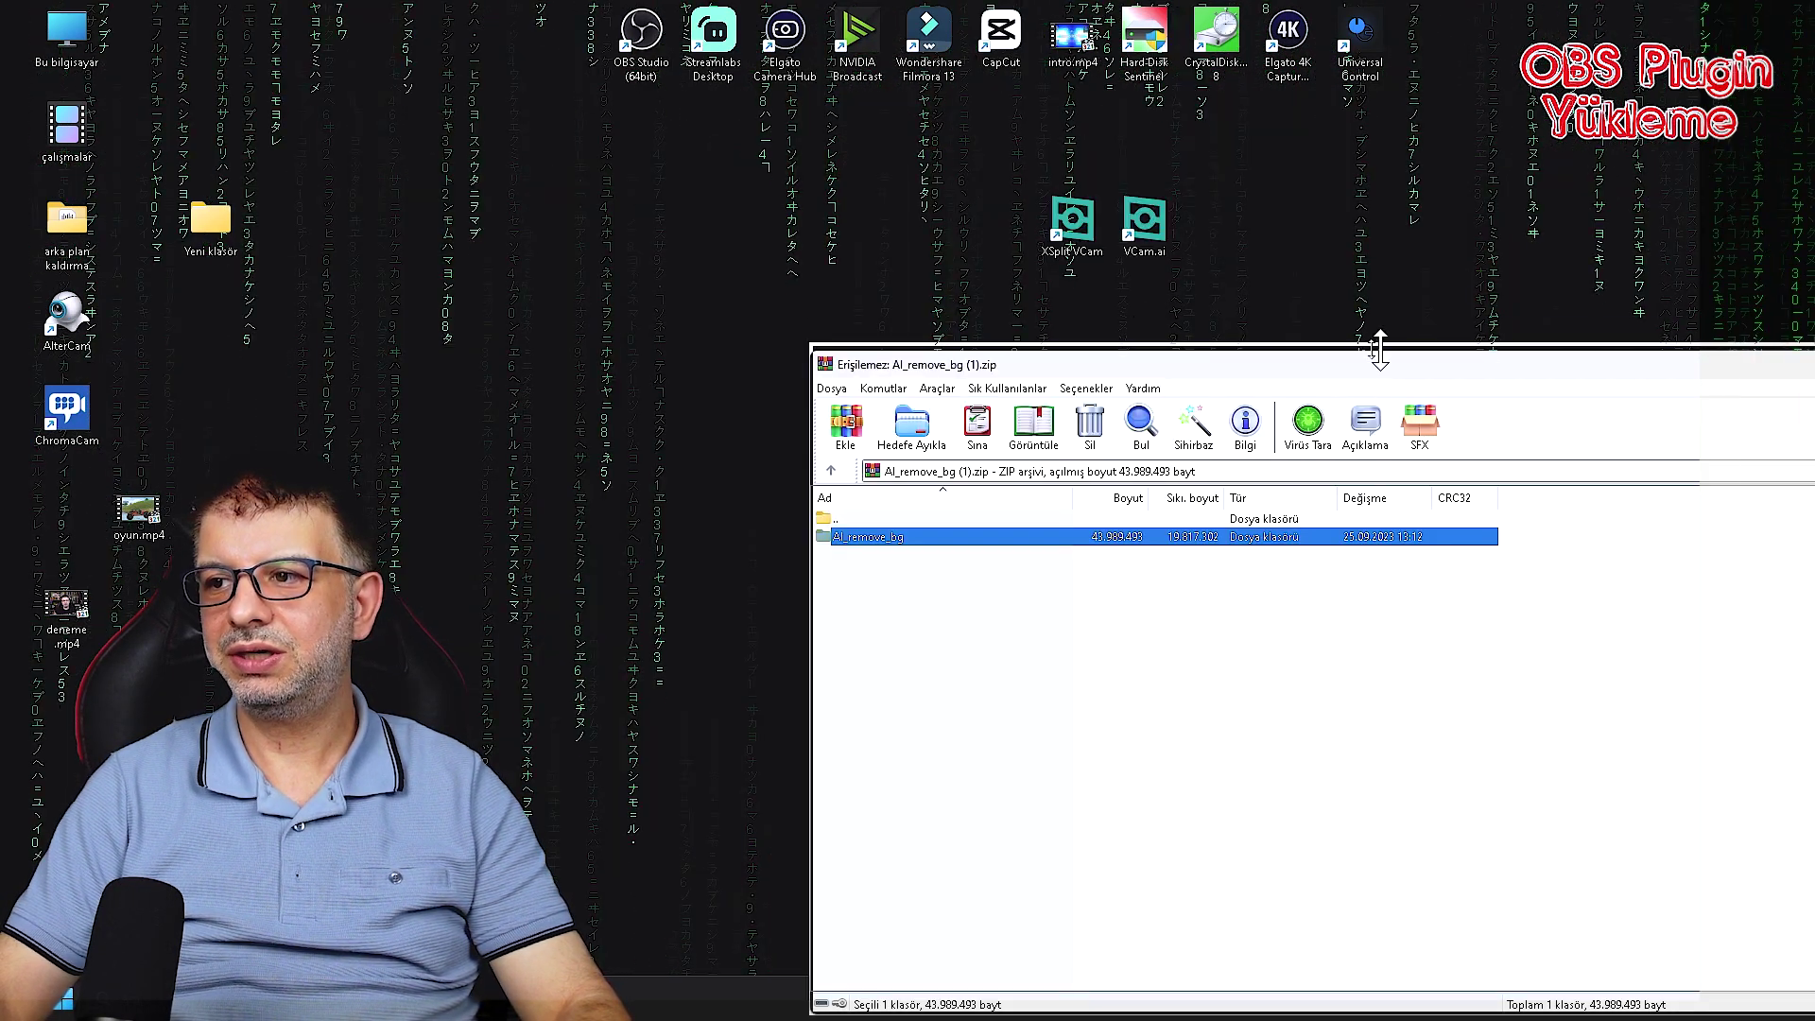
drag(1377, 353, 1115, 296)
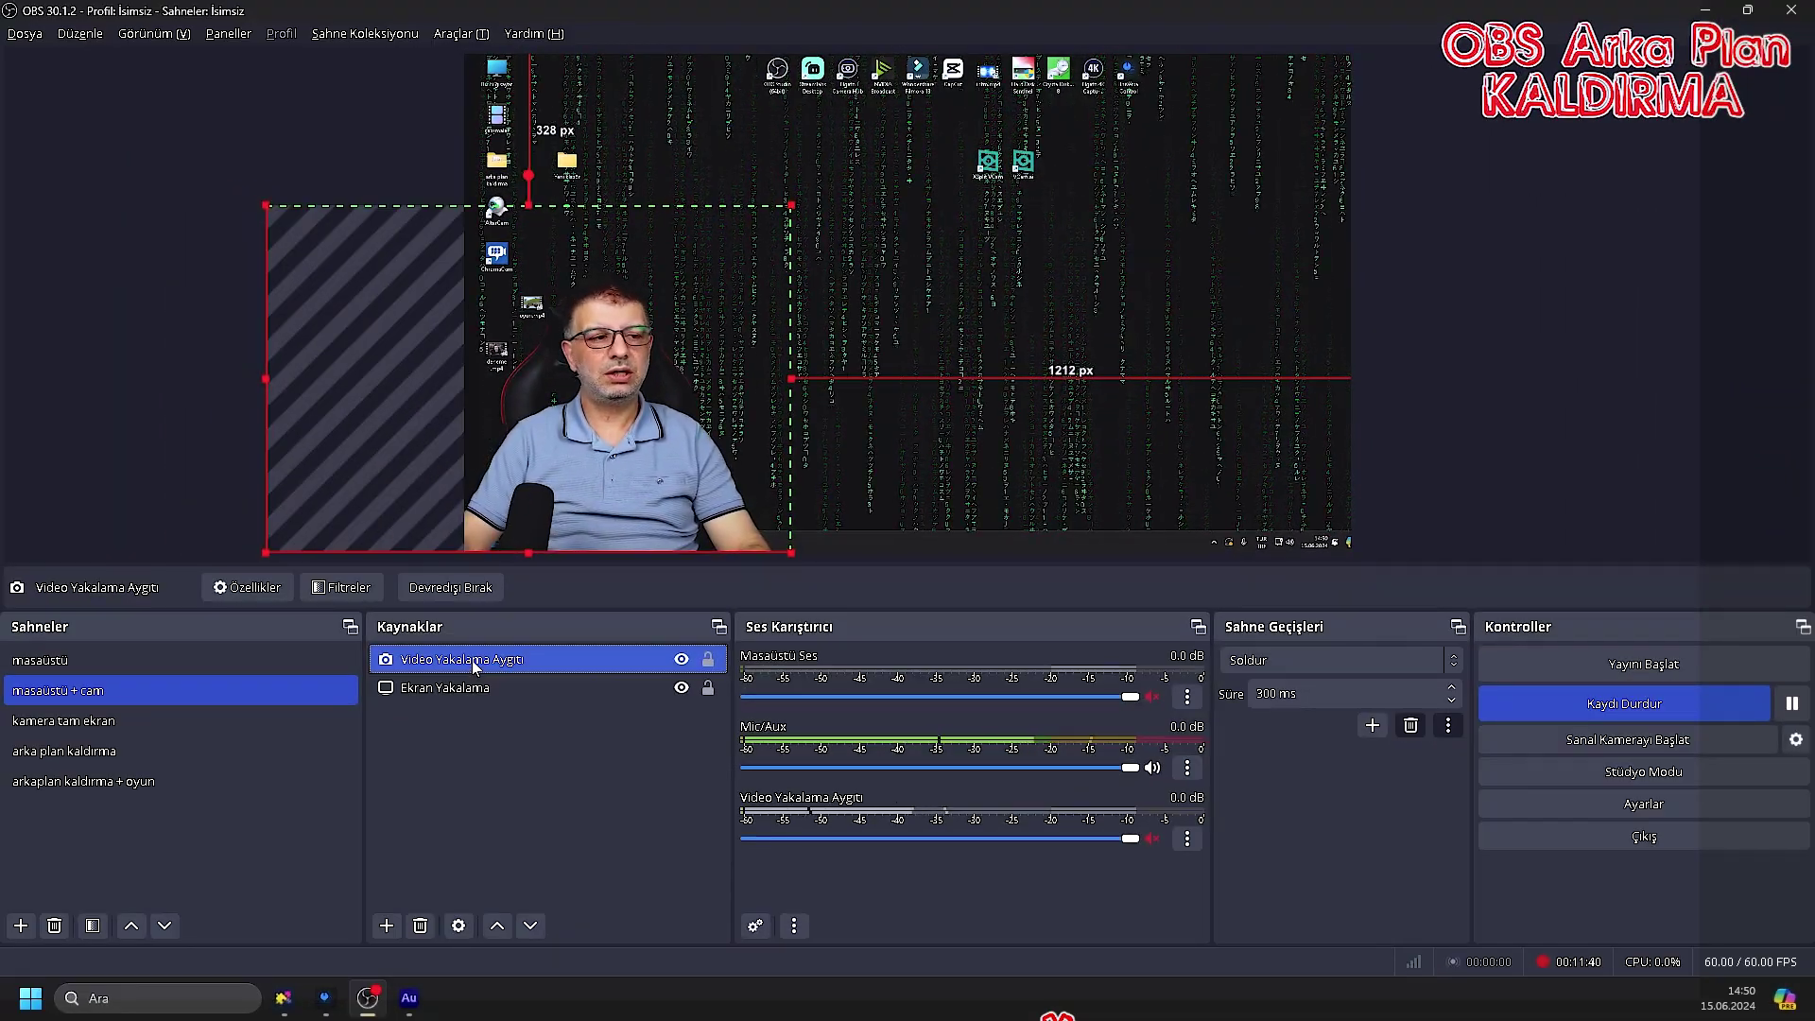
Switch to OBS Studio and remove the NVIDIA Arka Plan Kaldırma filter from the Video Yakalama Aygıtı source in the masaustu + cam scene.
right_click(476, 666)
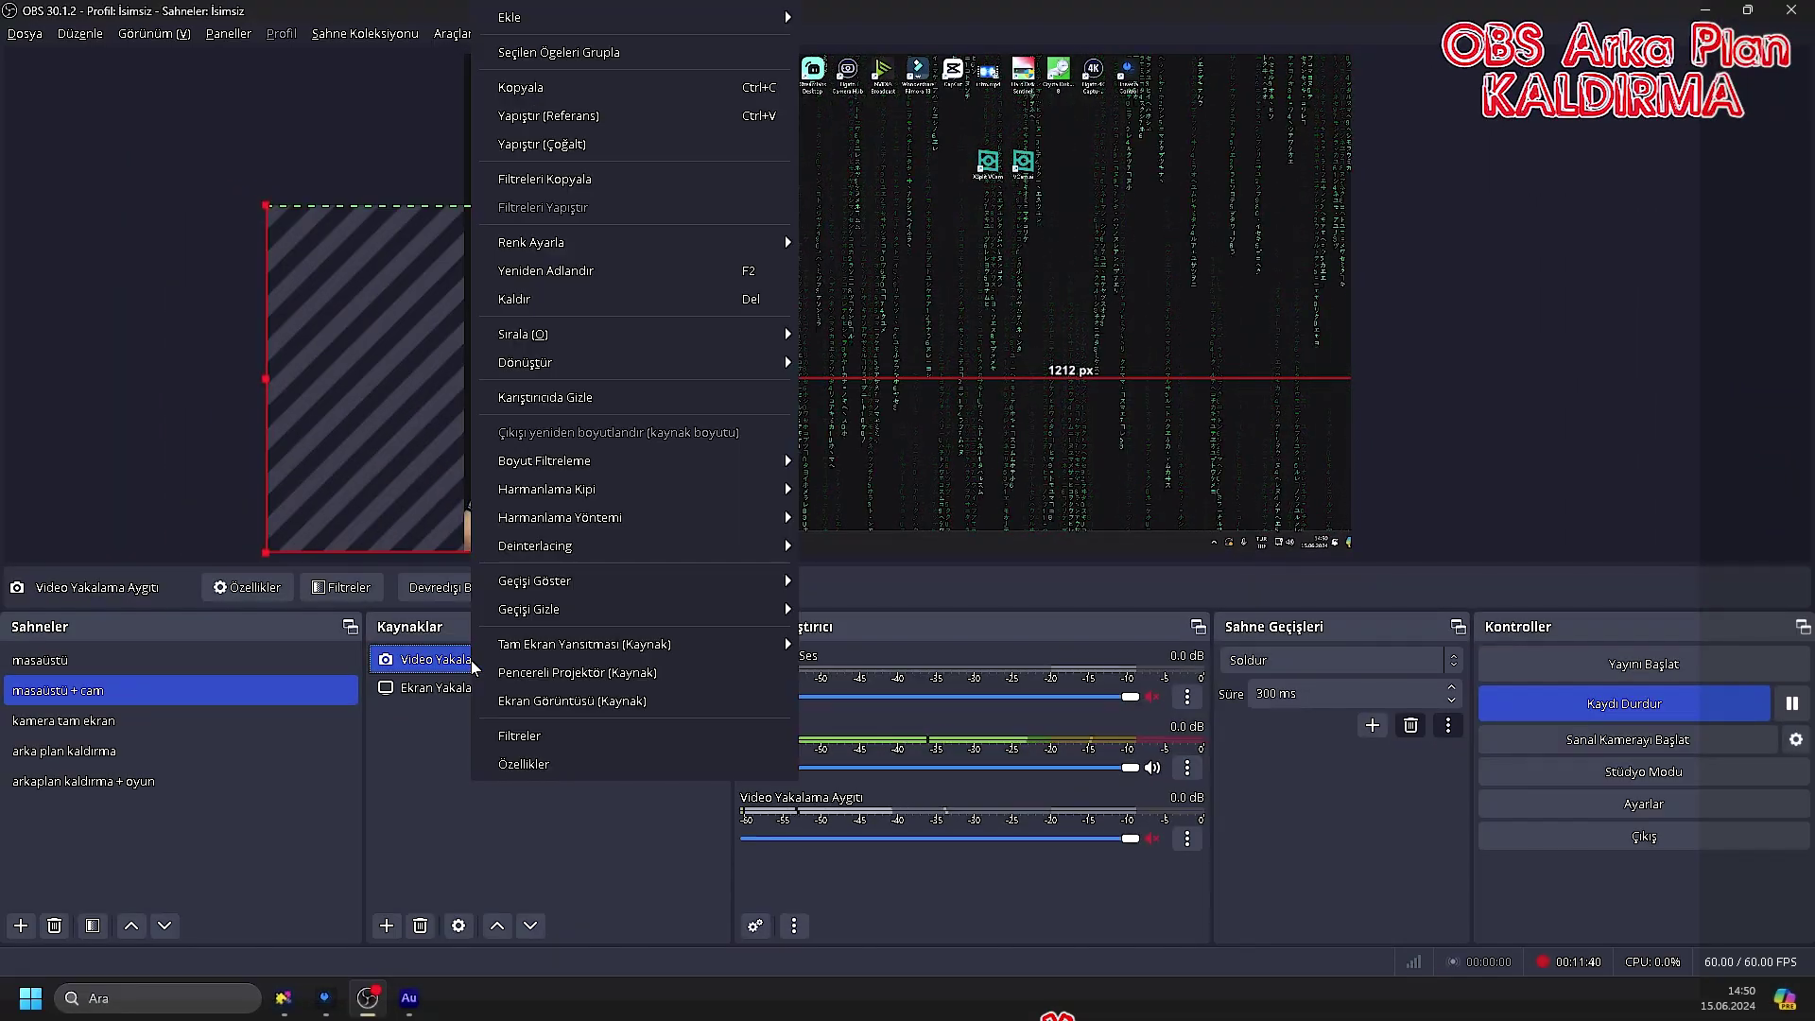
click(569, 739)
click(593, 545)
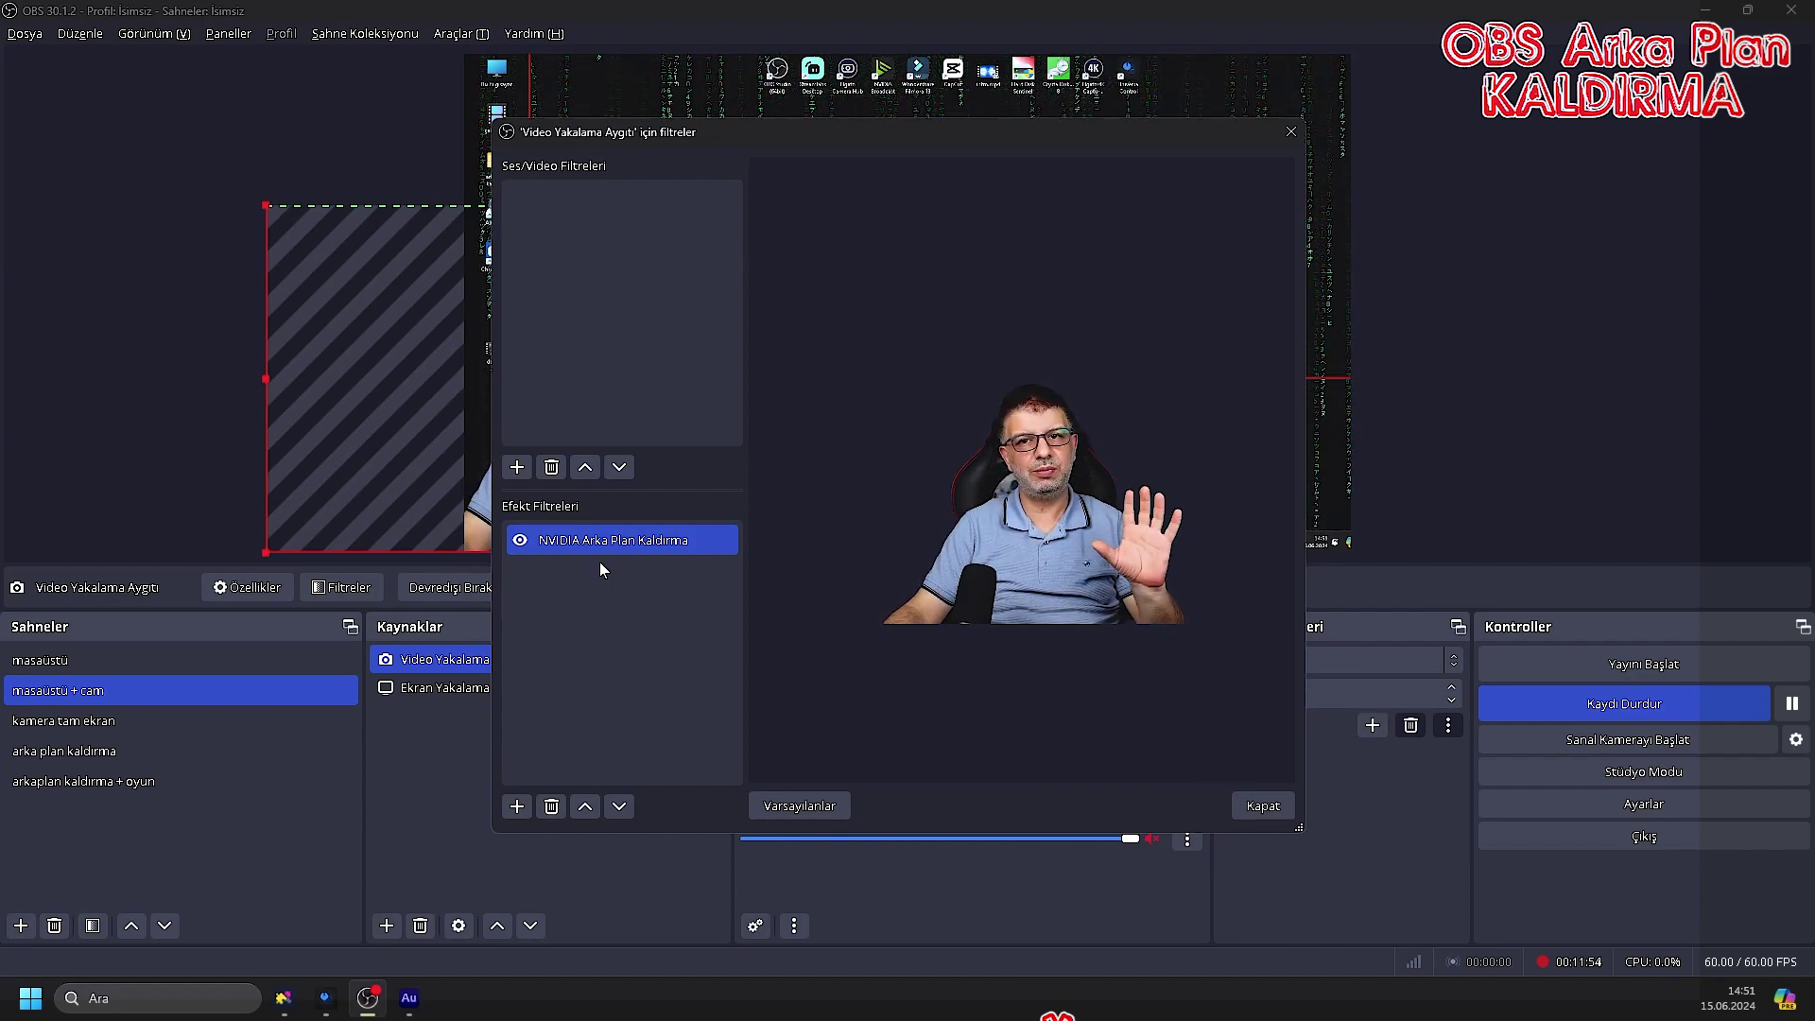
click(553, 806)
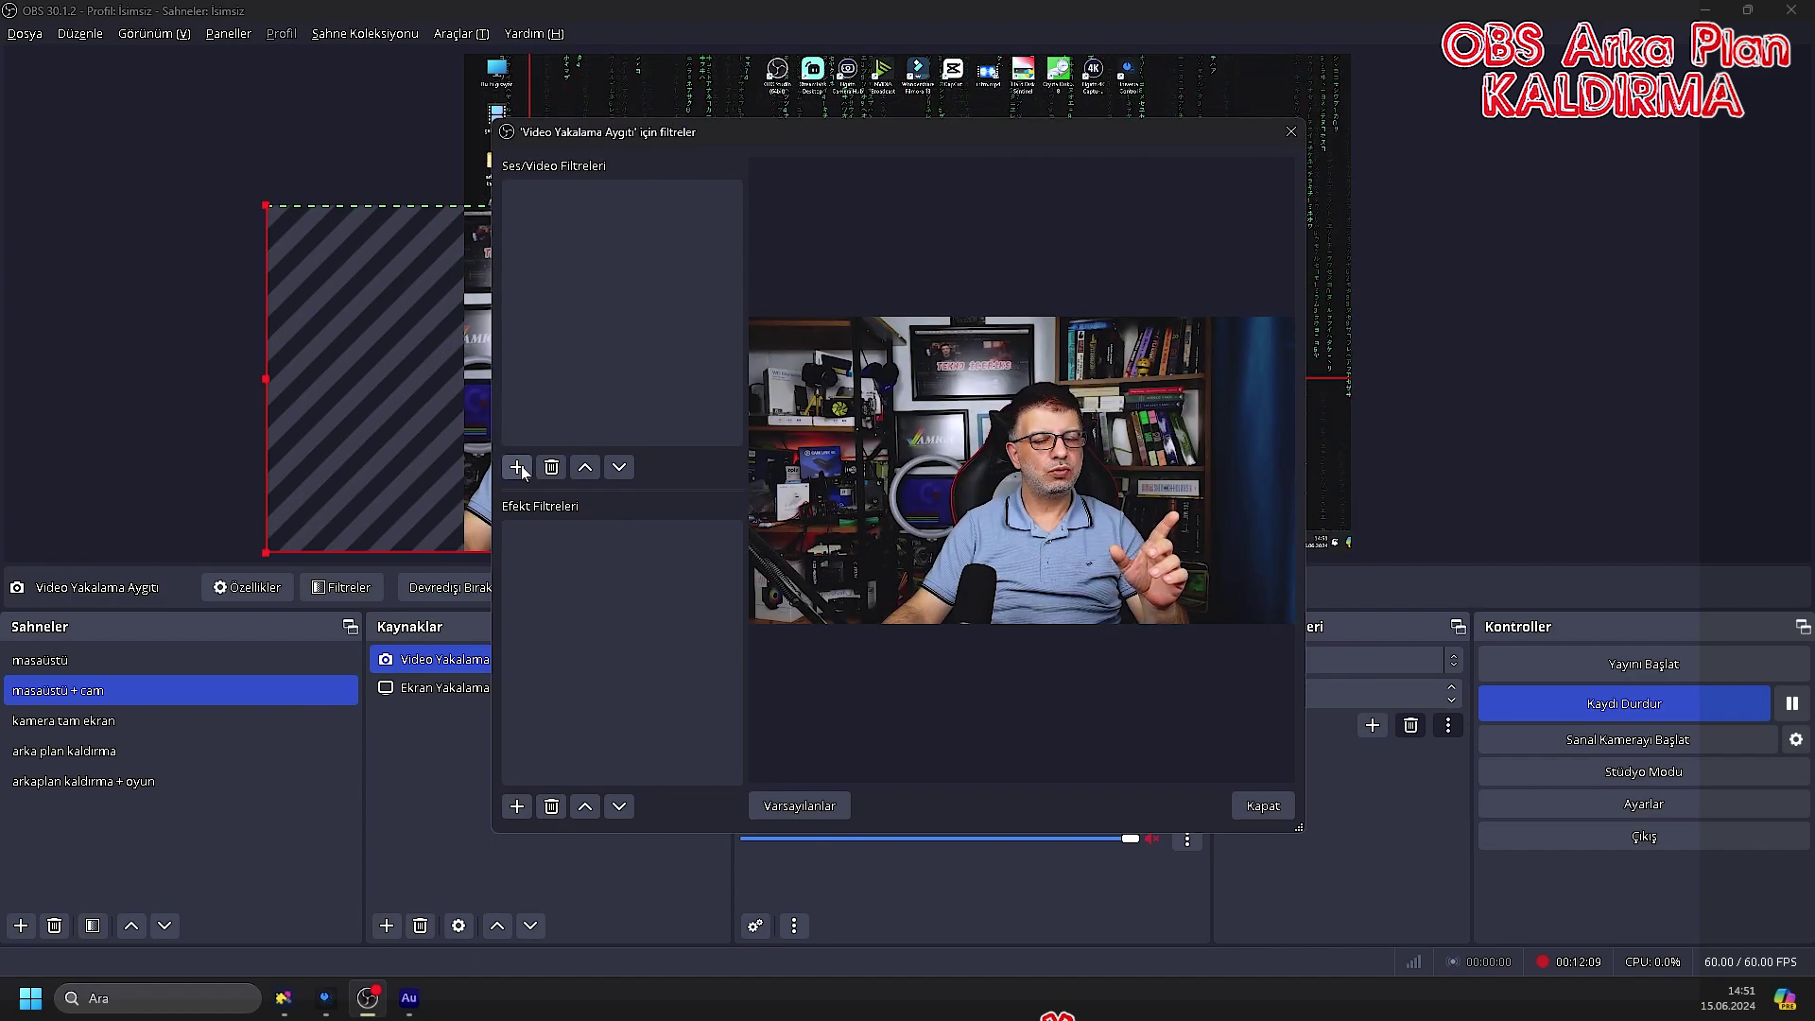
Check the available audio/video and effect filters for the newly installed AI_remove_bg and Arka Plan Kaldırma plugins.
click(518, 468)
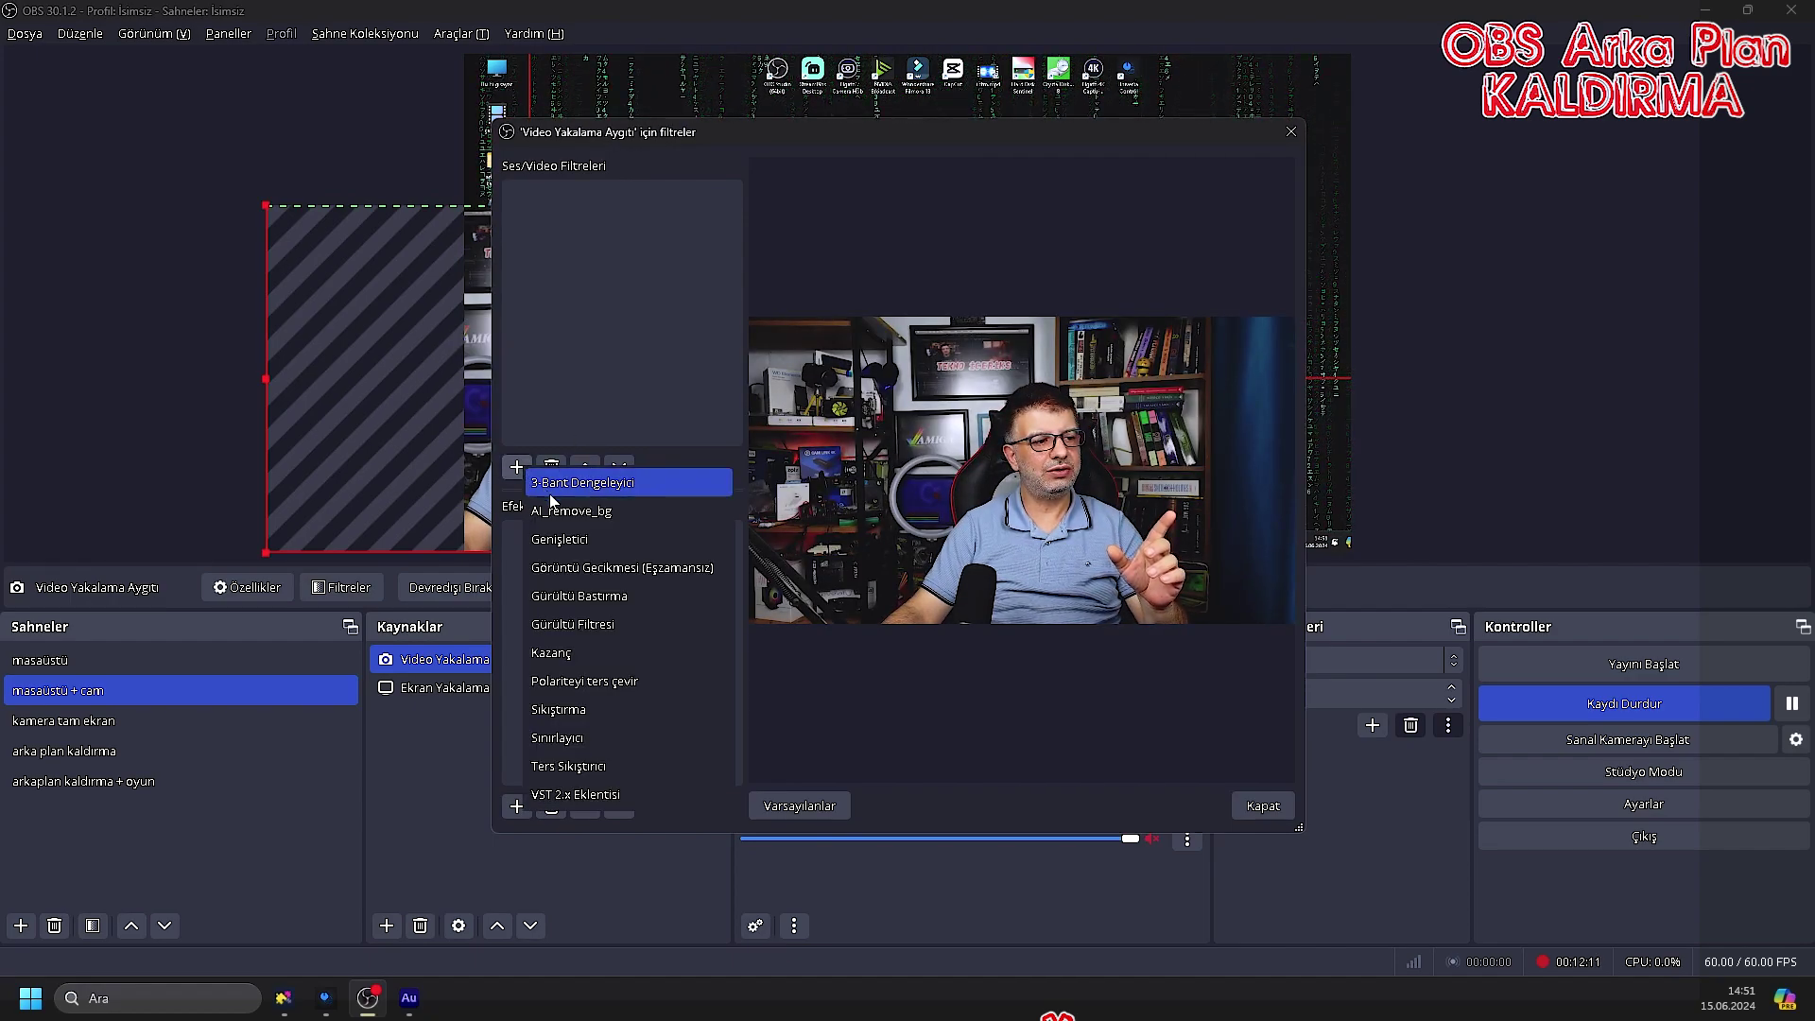
click(517, 806)
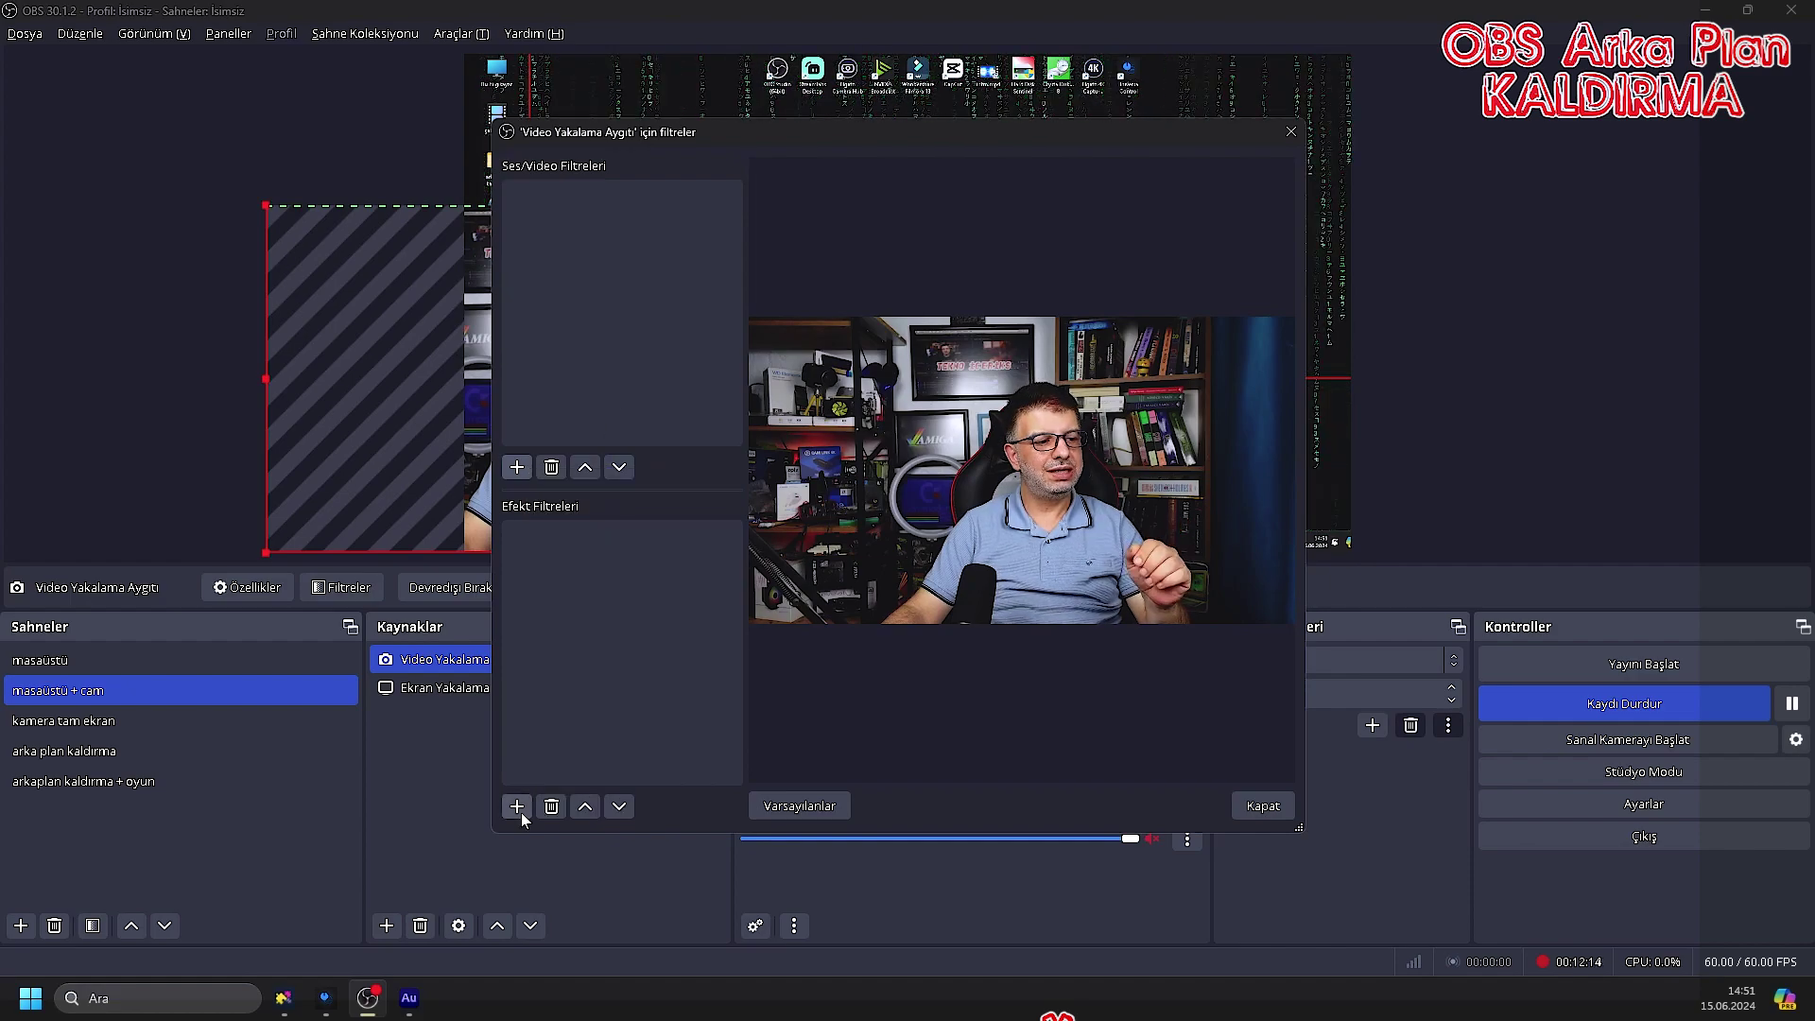
click(517, 806)
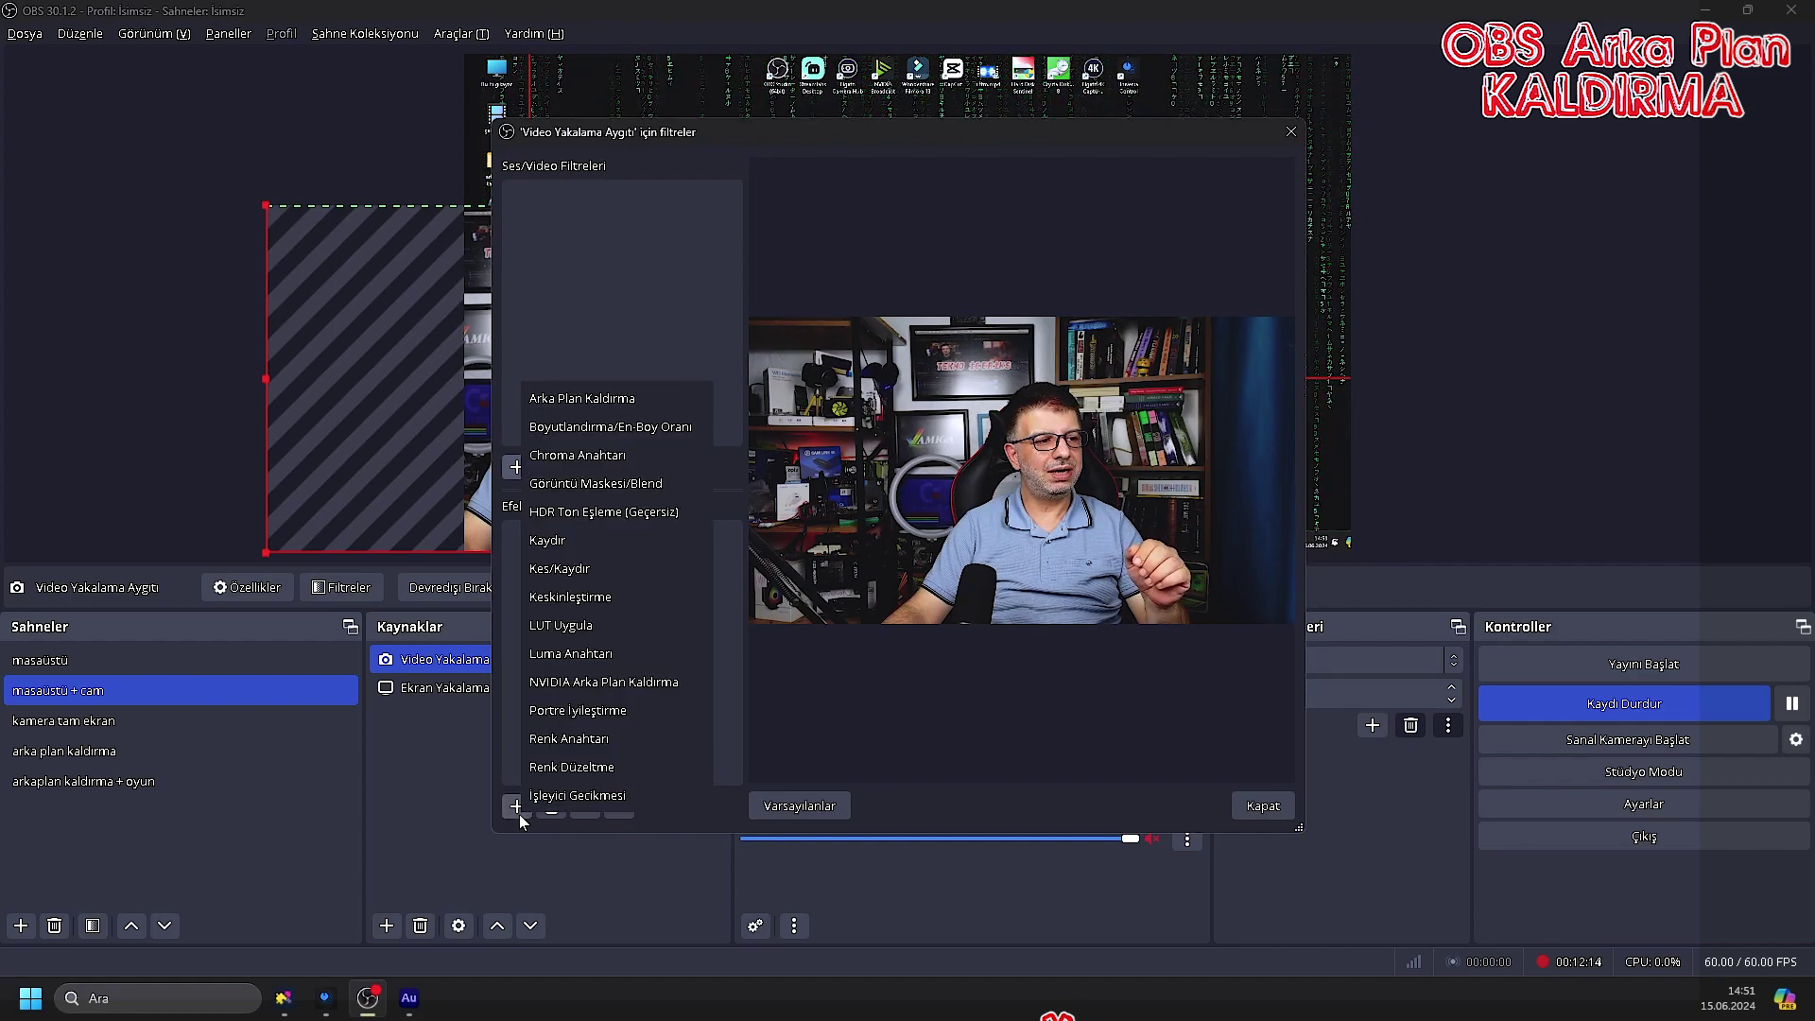
click(601, 376)
Add the AI_remove_bg audio/video filter to the Video Yakalama Aygıtı source, keeping its default name.
click(516, 466)
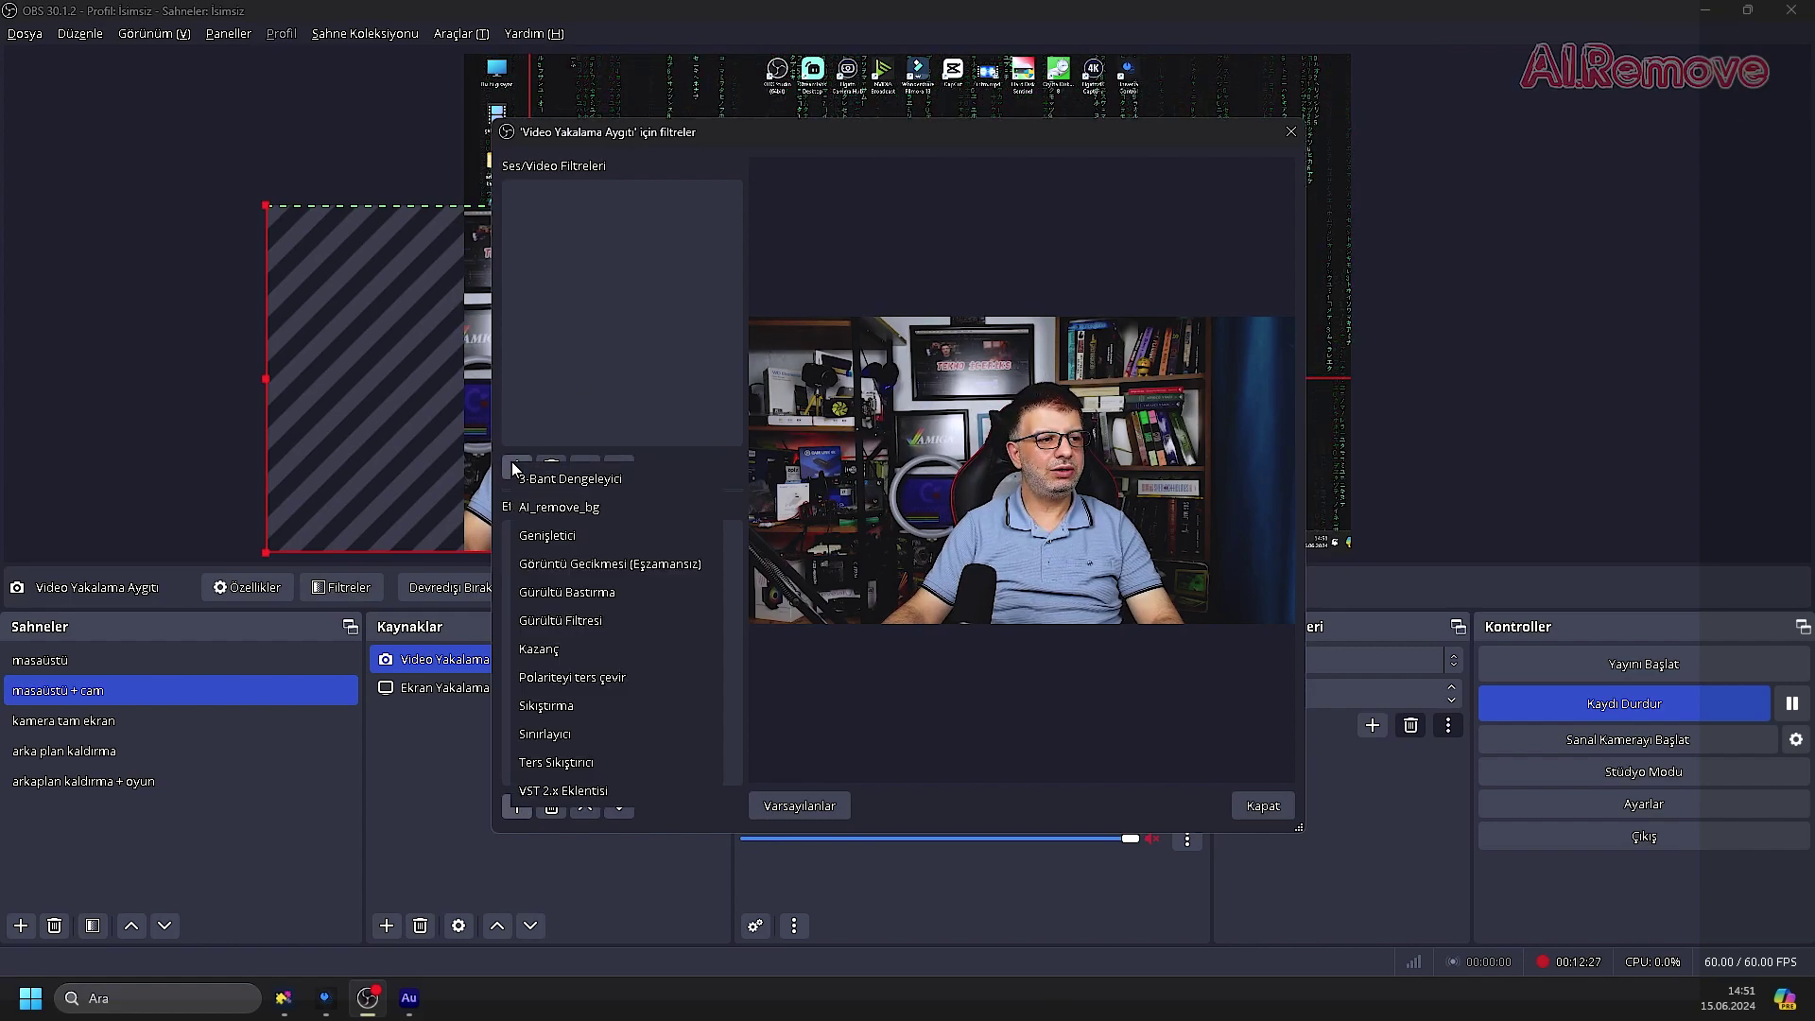
click(620, 508)
click(856, 511)
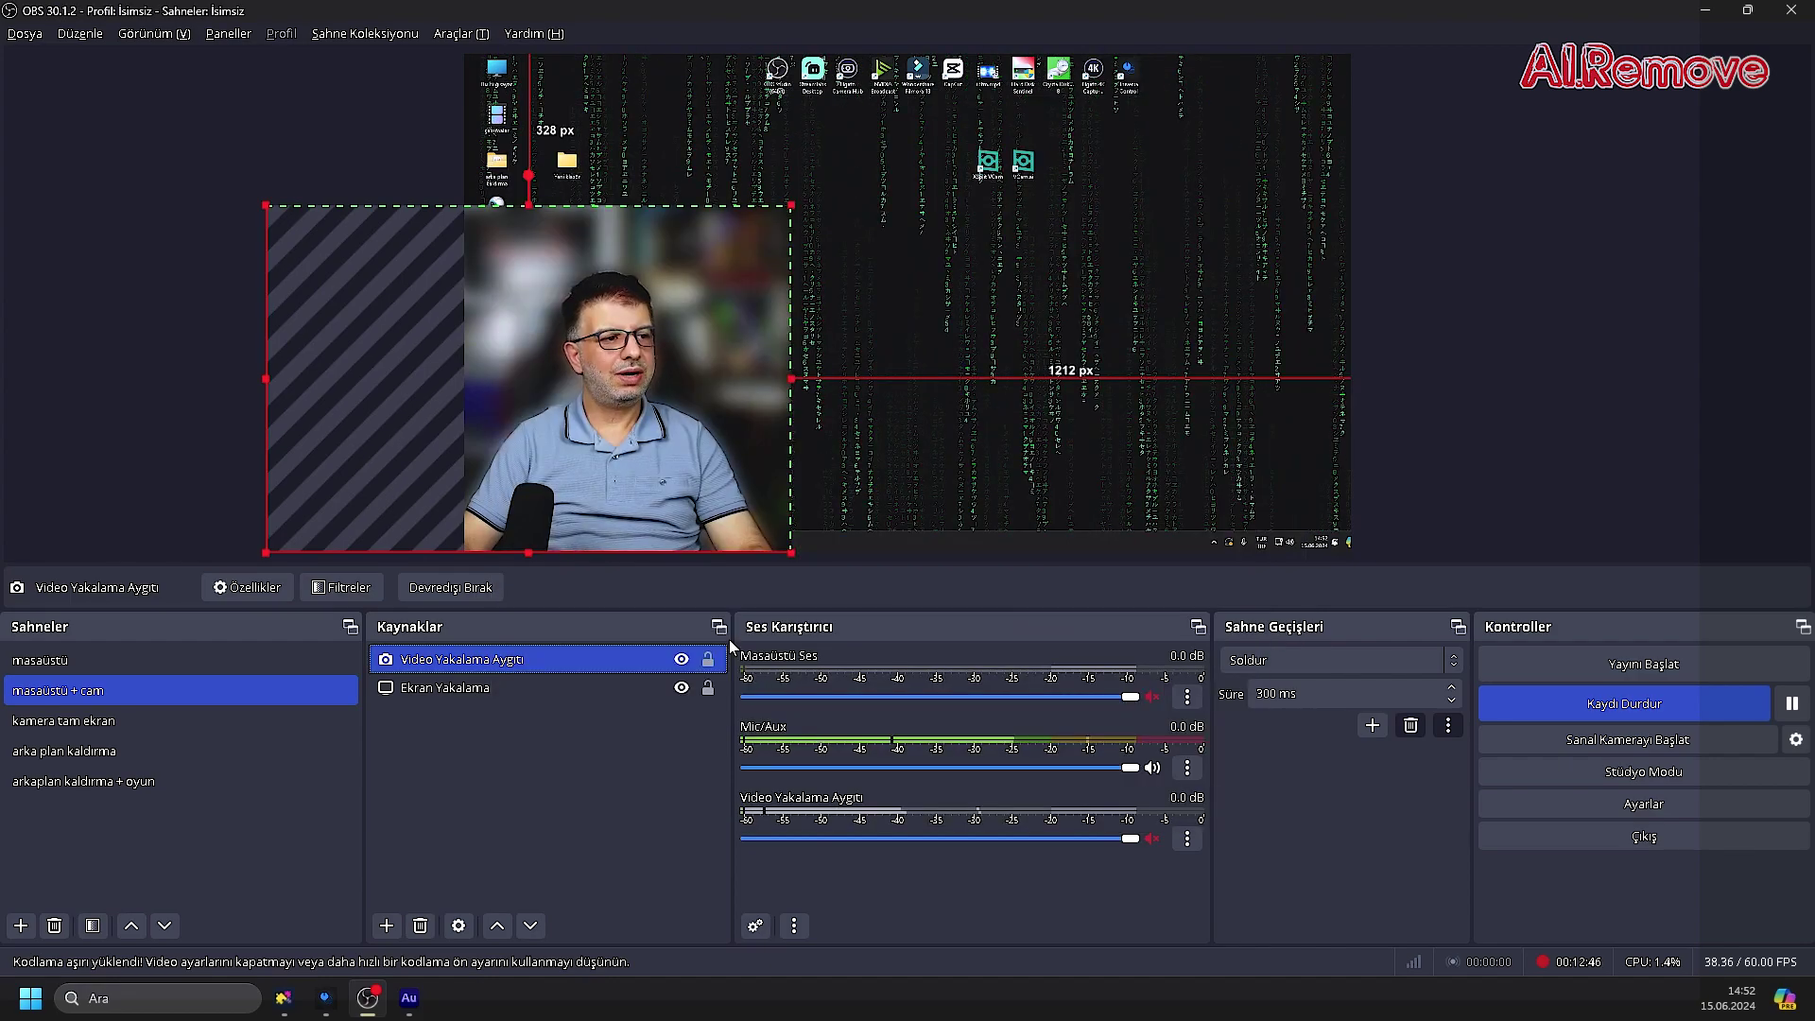
In the kamera tam ekran scene, make AI_remove_bg replace the camera background with green and add a Chroma Anahtarı effect filter.
click(123, 718)
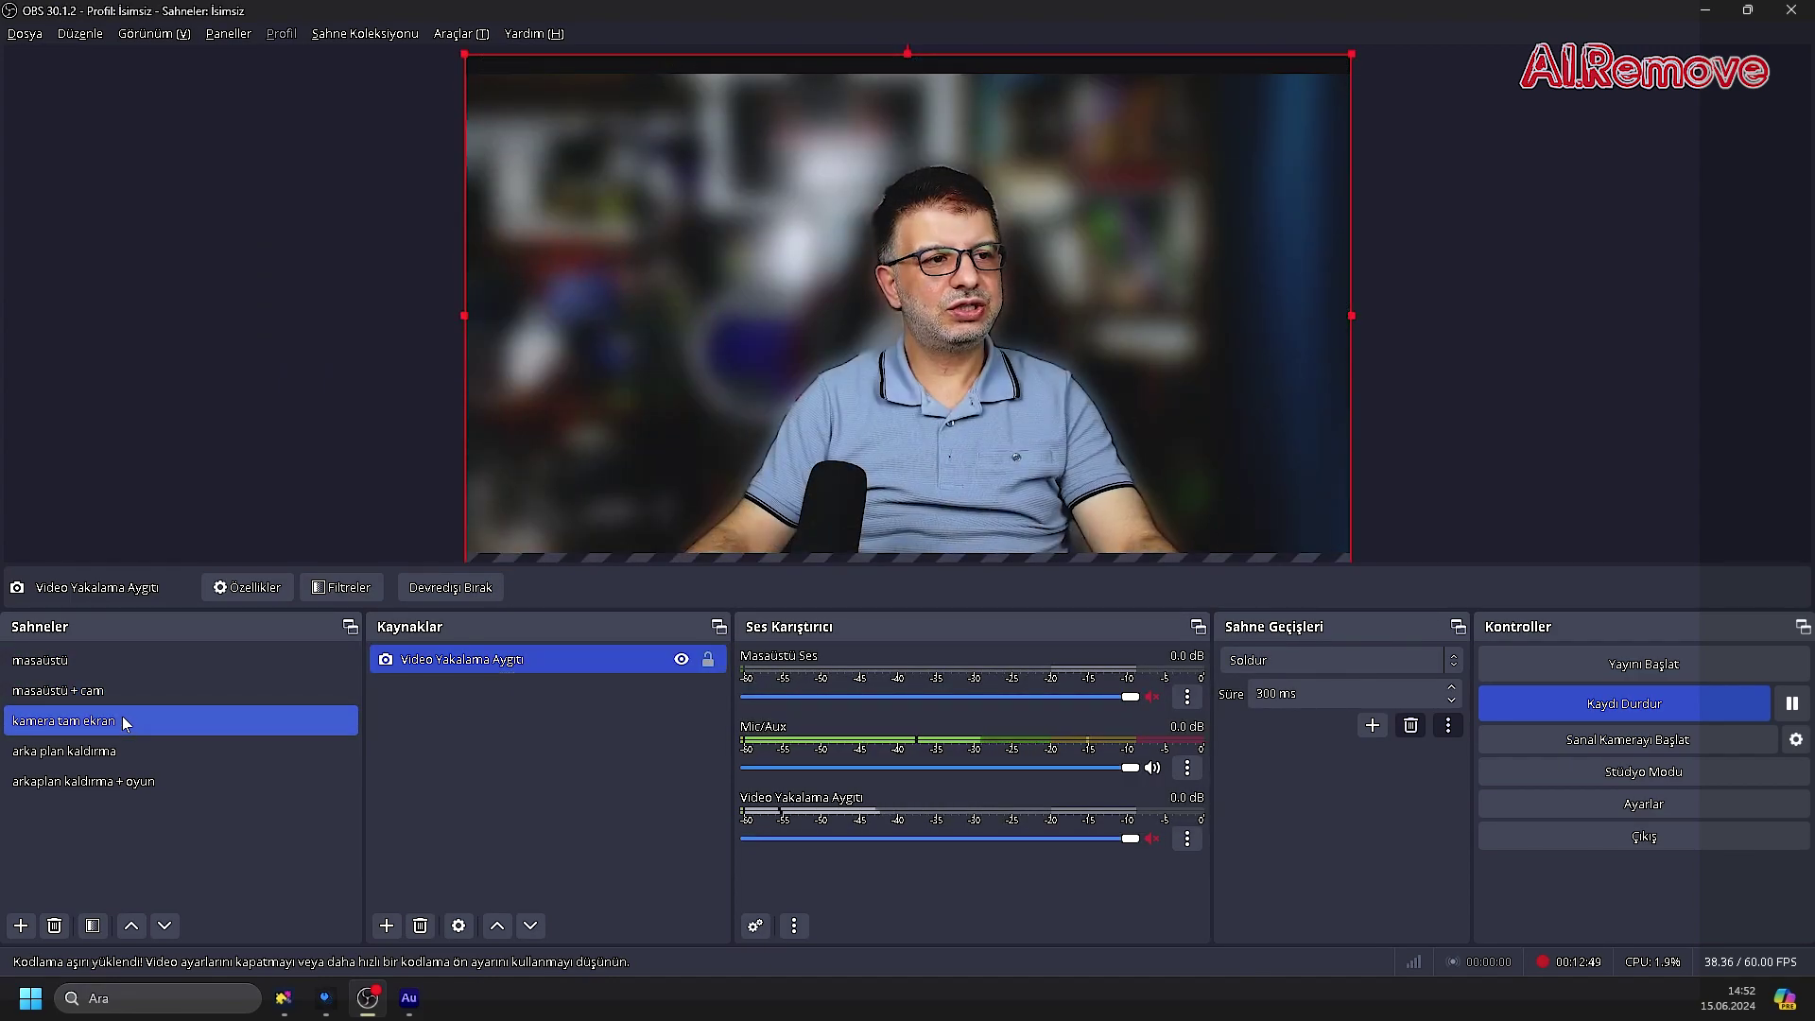
right_click(478, 659)
click(605, 735)
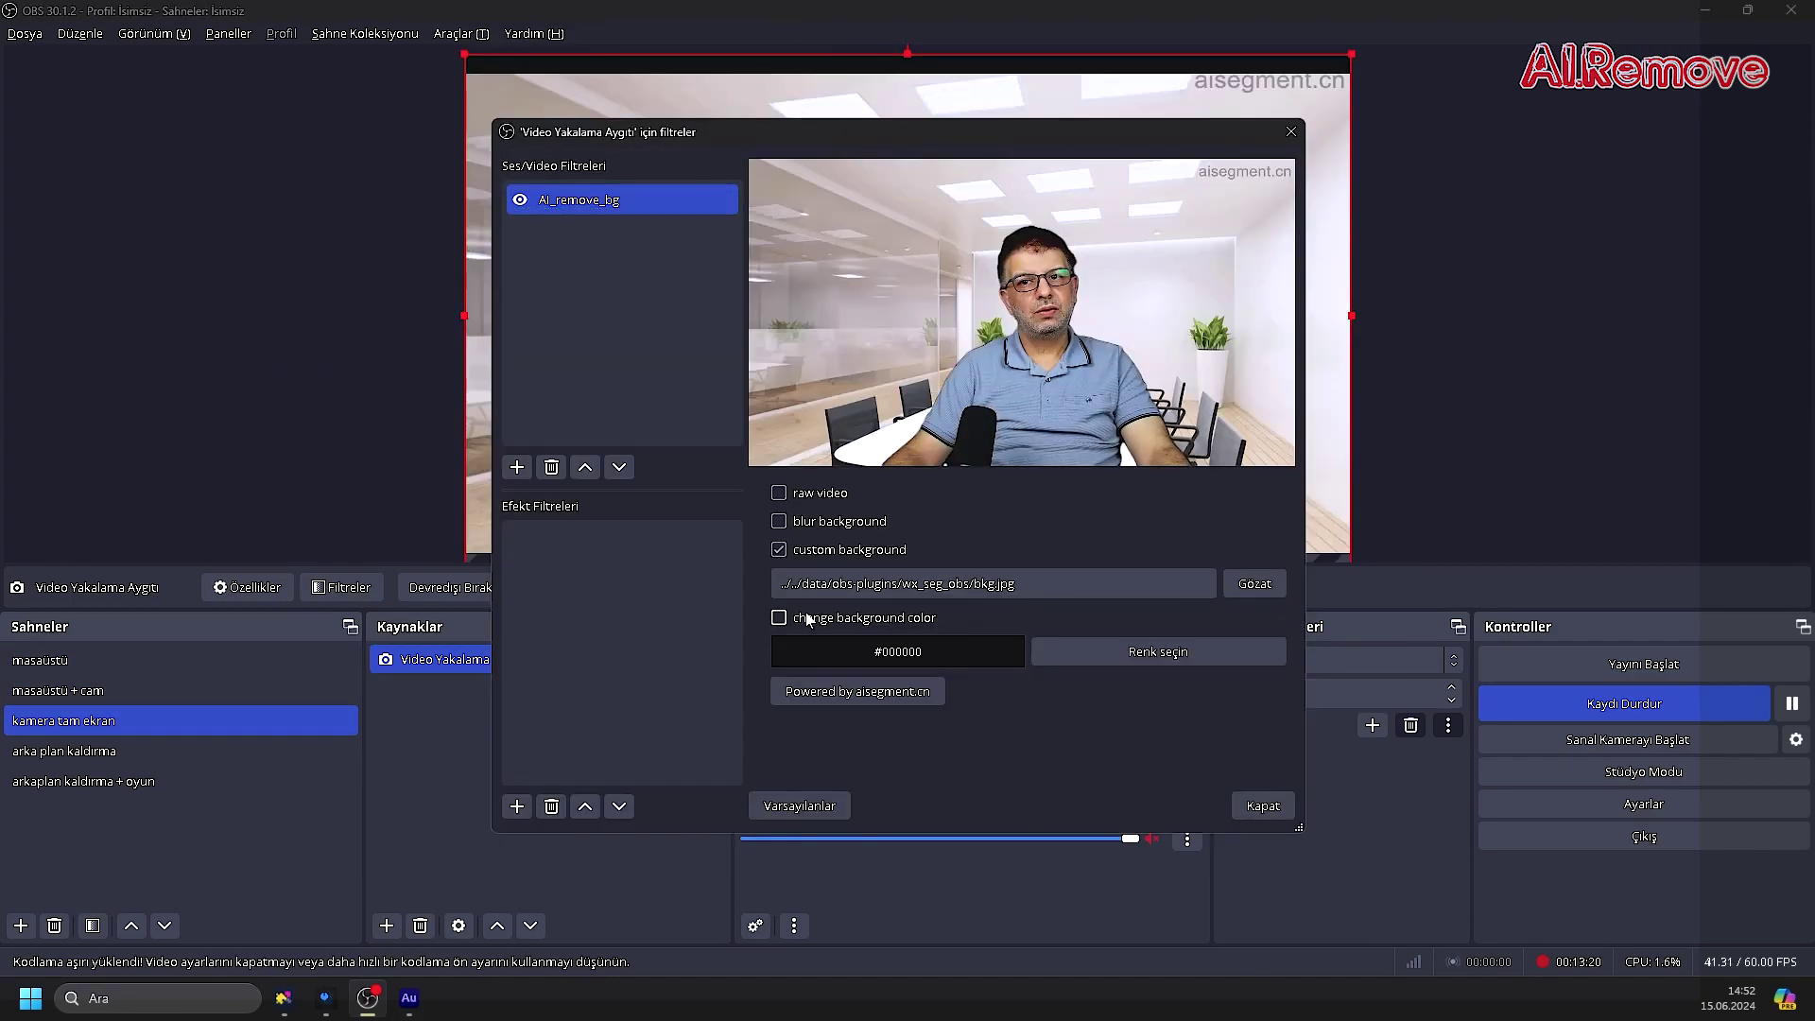
click(799, 618)
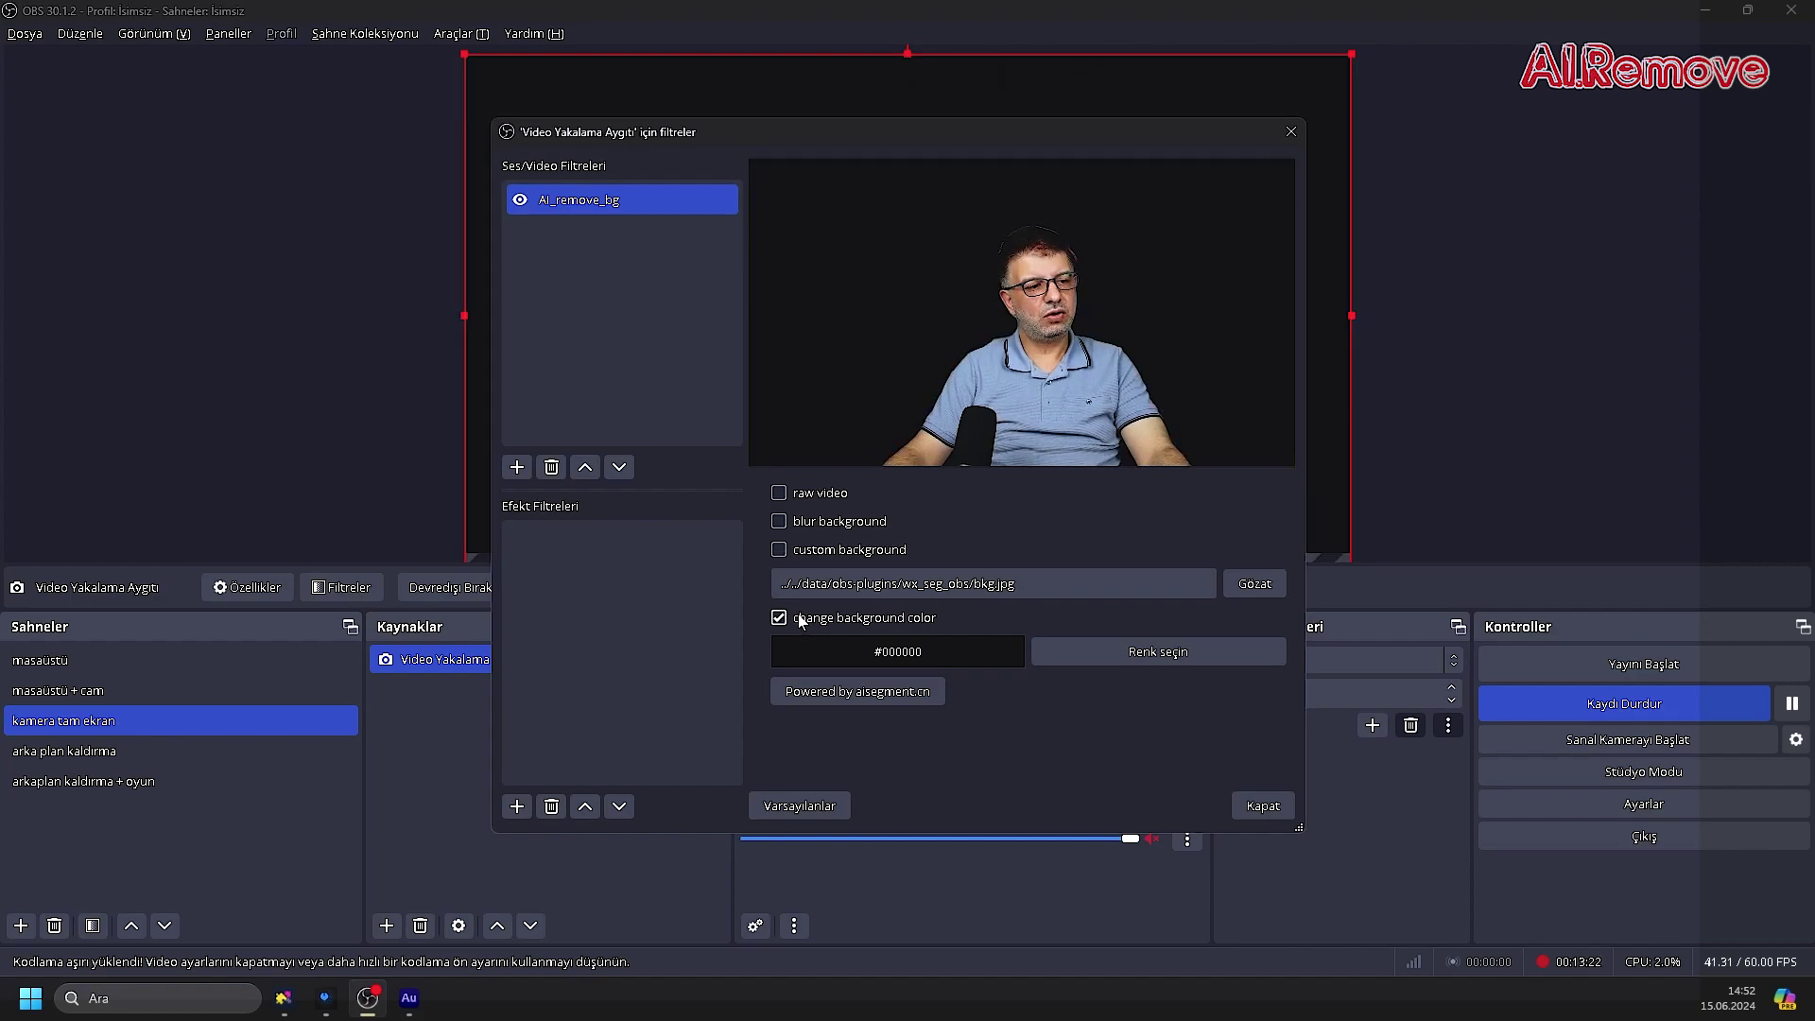
click(1087, 652)
click(818, 303)
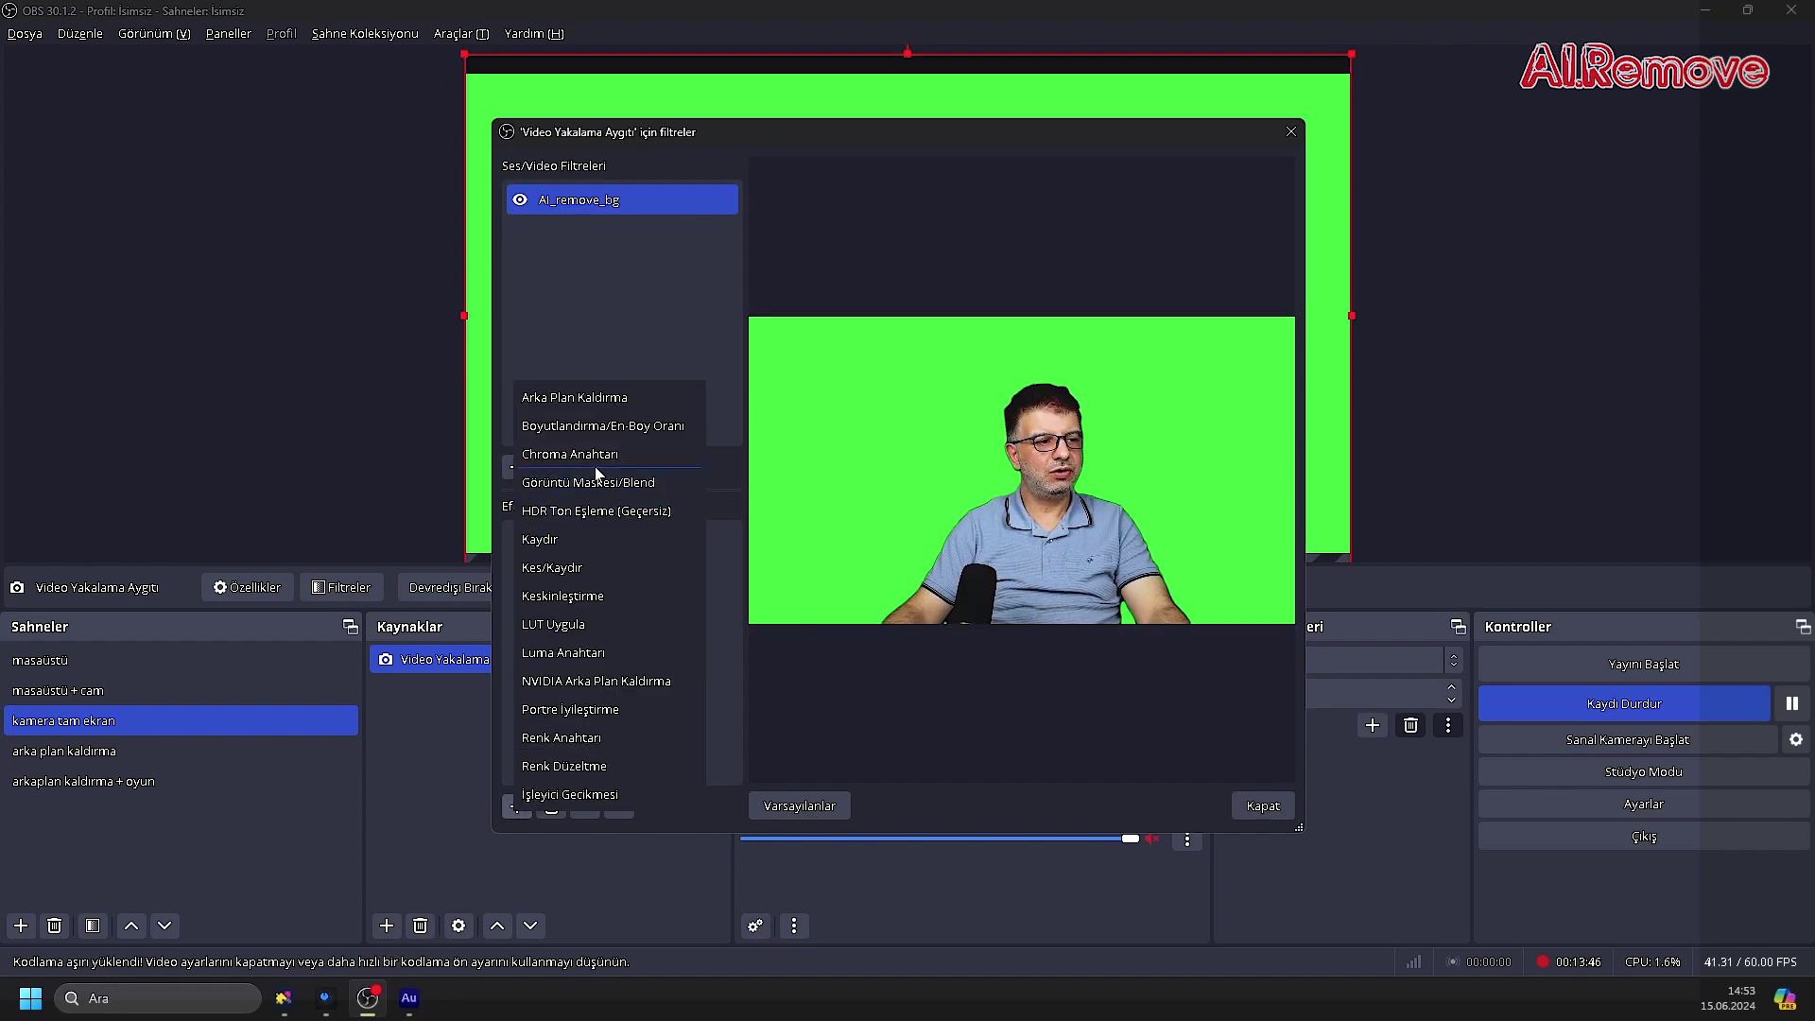
click(887, 512)
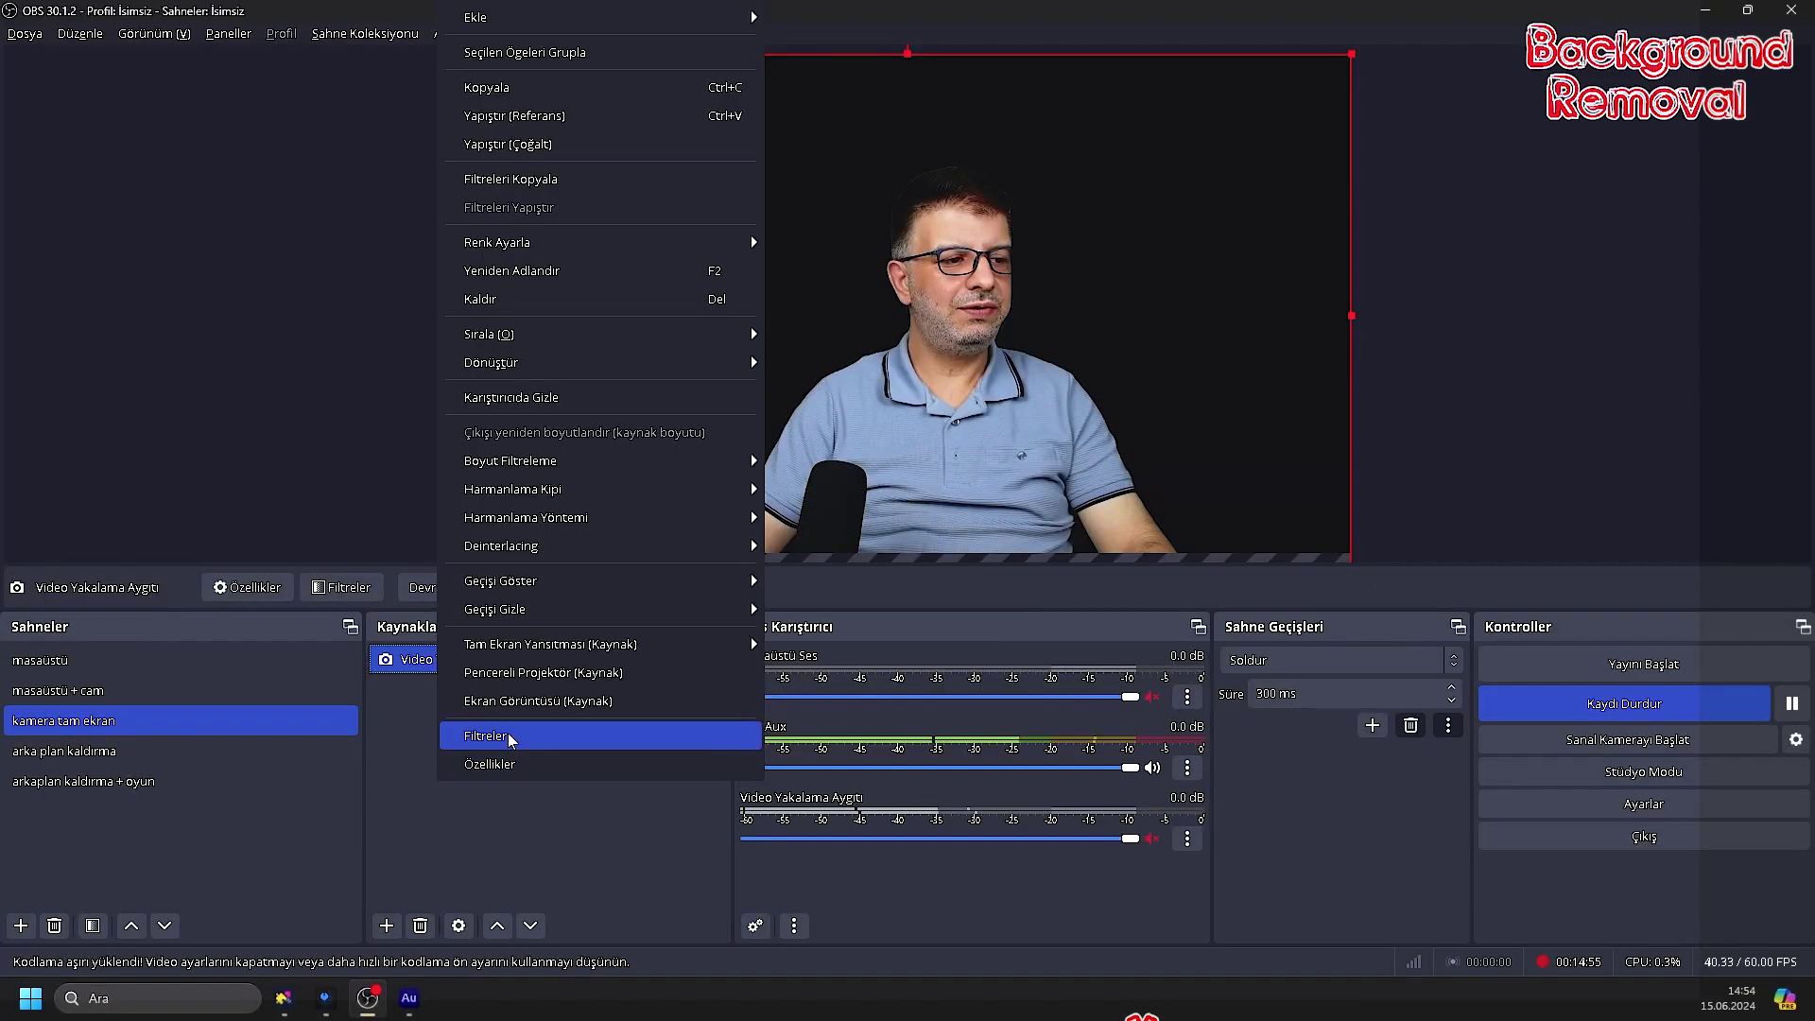
Add the Arka Plan Kaldırma effect filter to the camera source, enable Gelişmiş Ayarlar and review its settings.
click(529, 737)
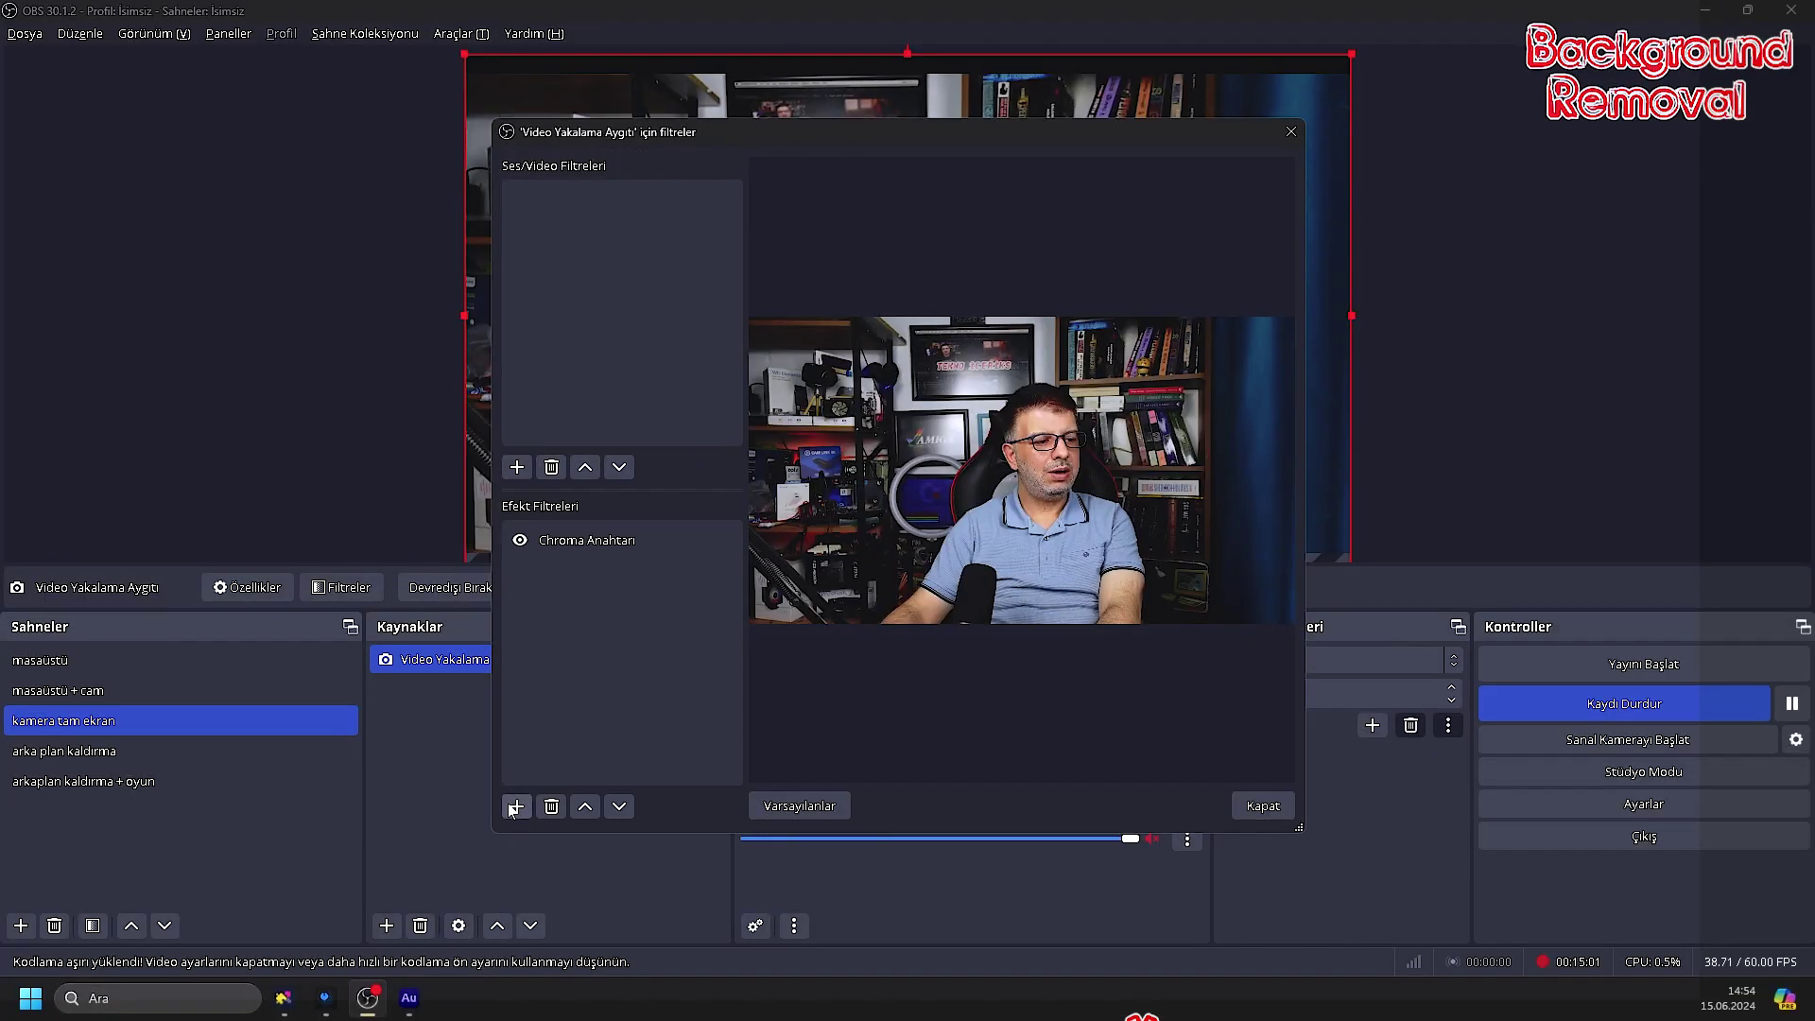
click(515, 806)
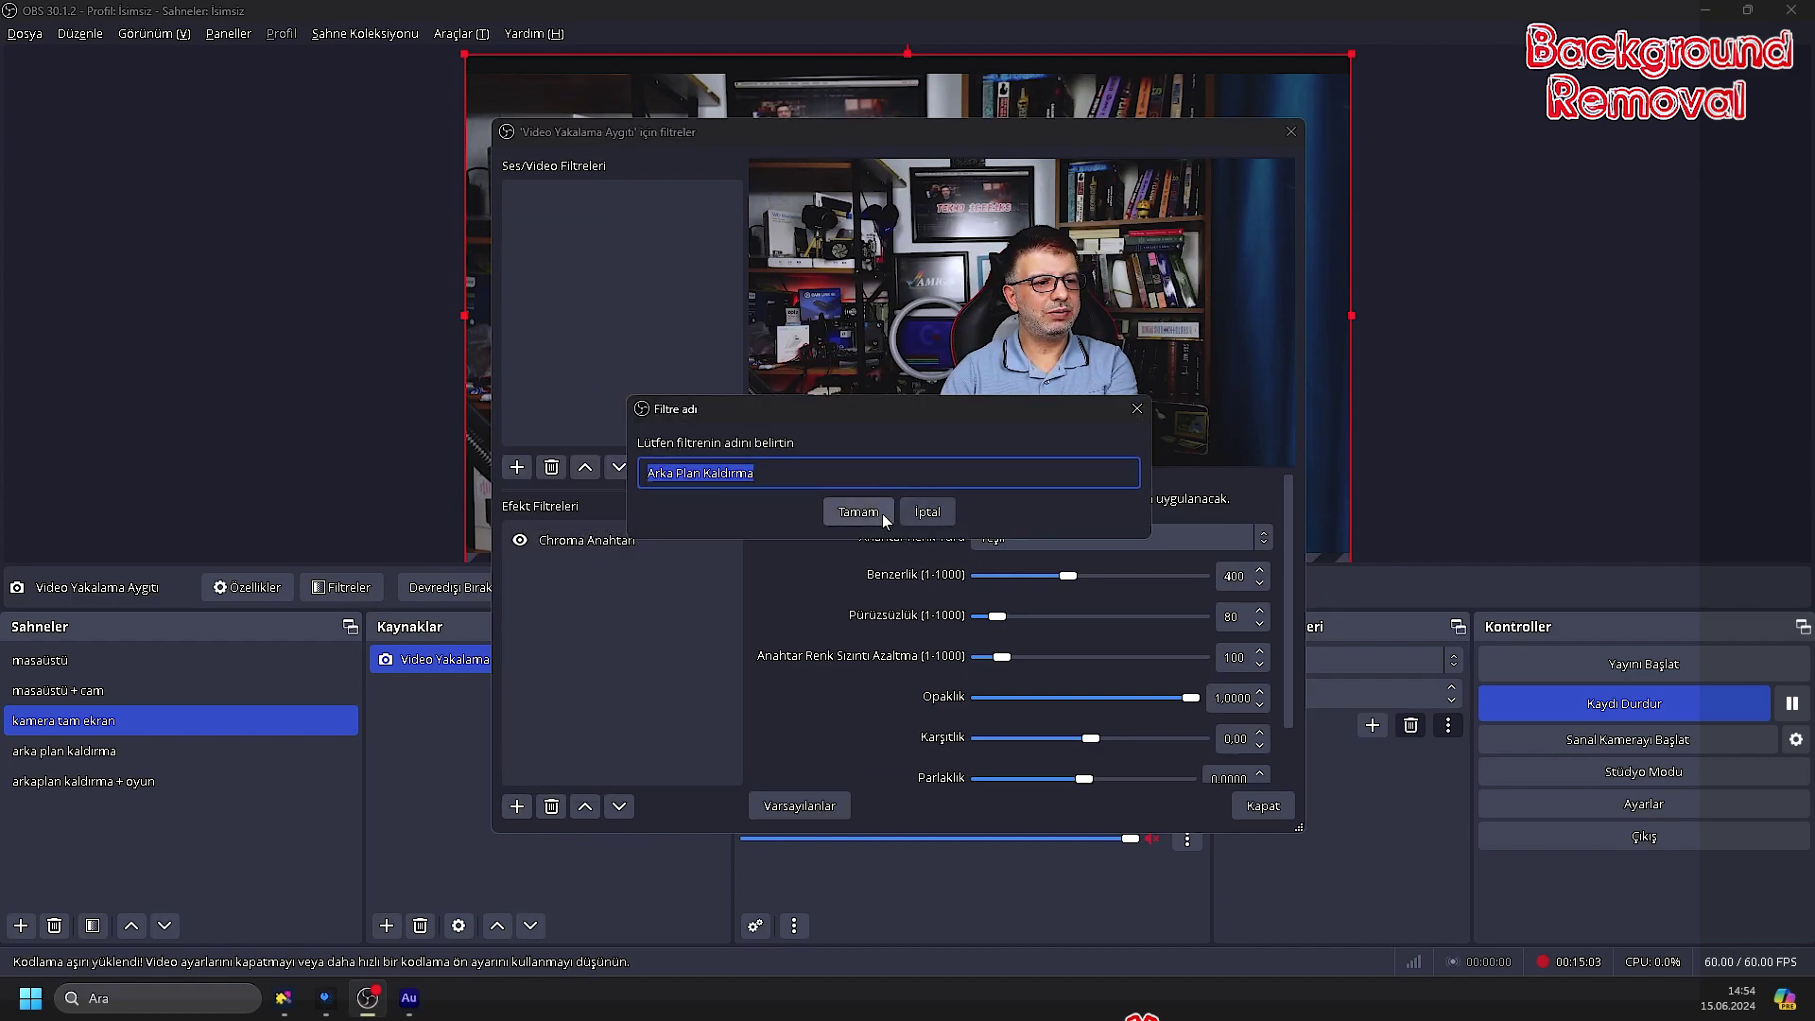
click(1056, 499)
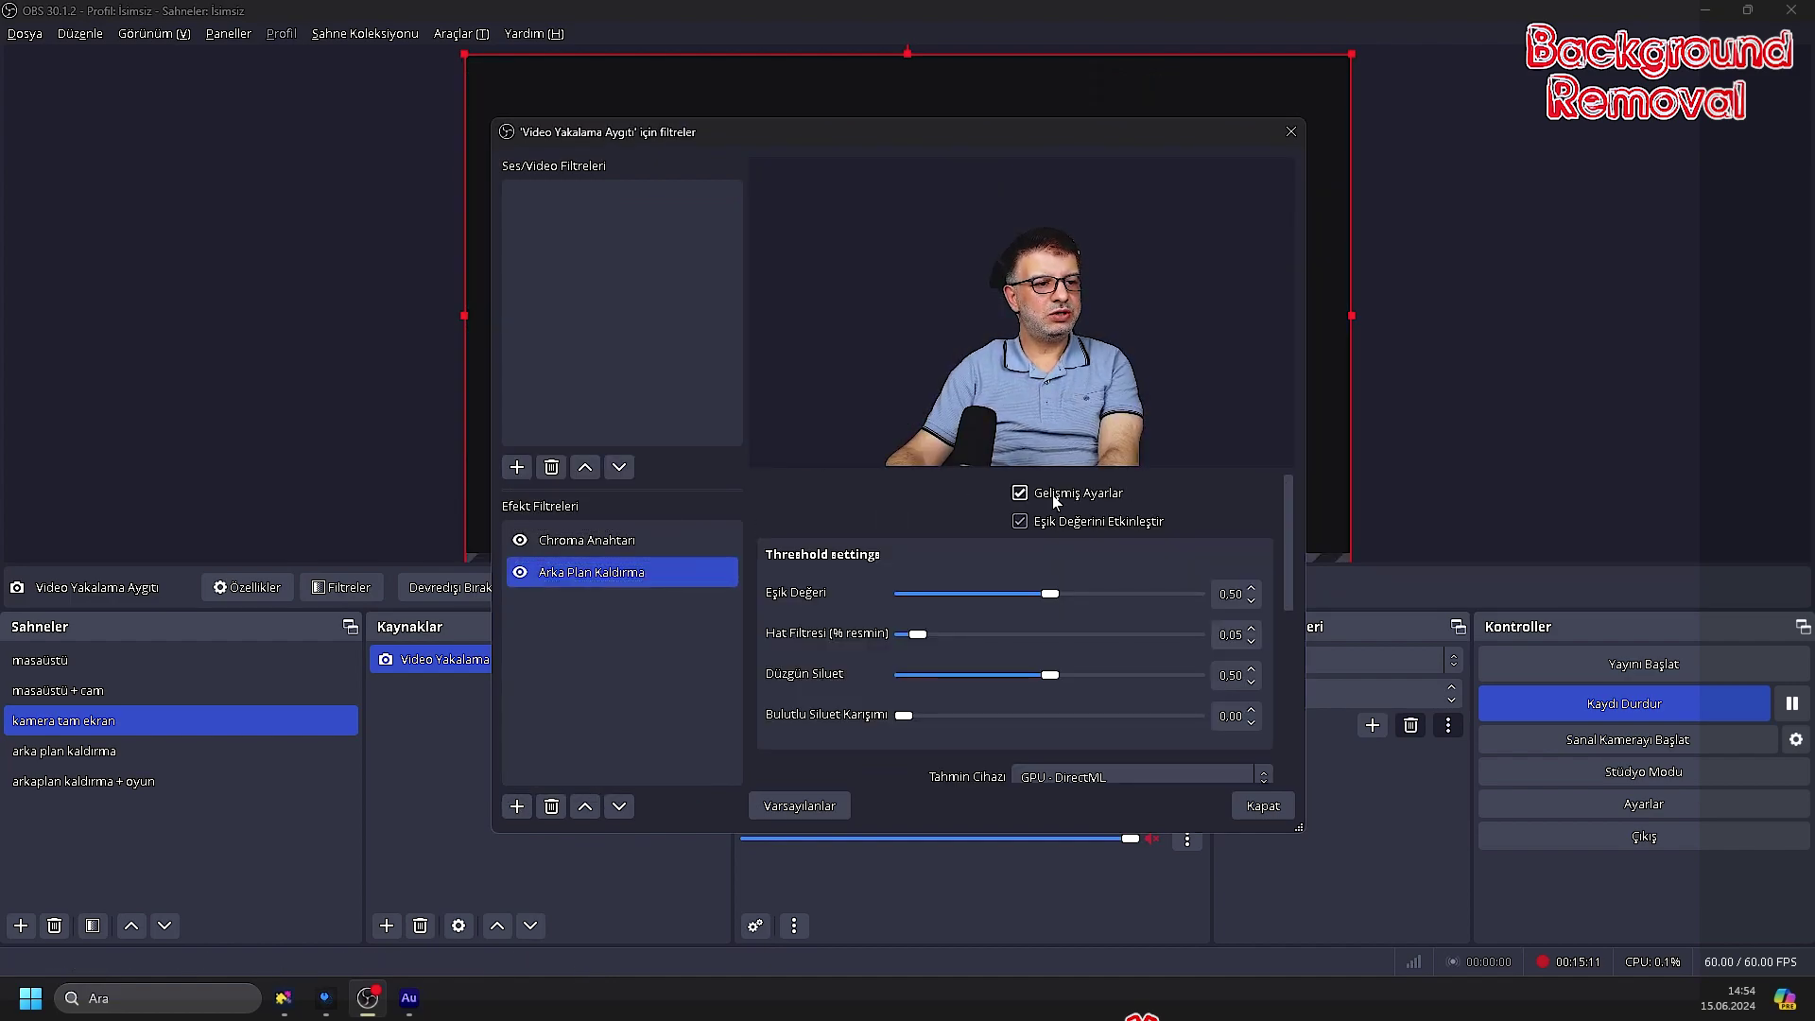
drag(1288, 569, 1286, 630)
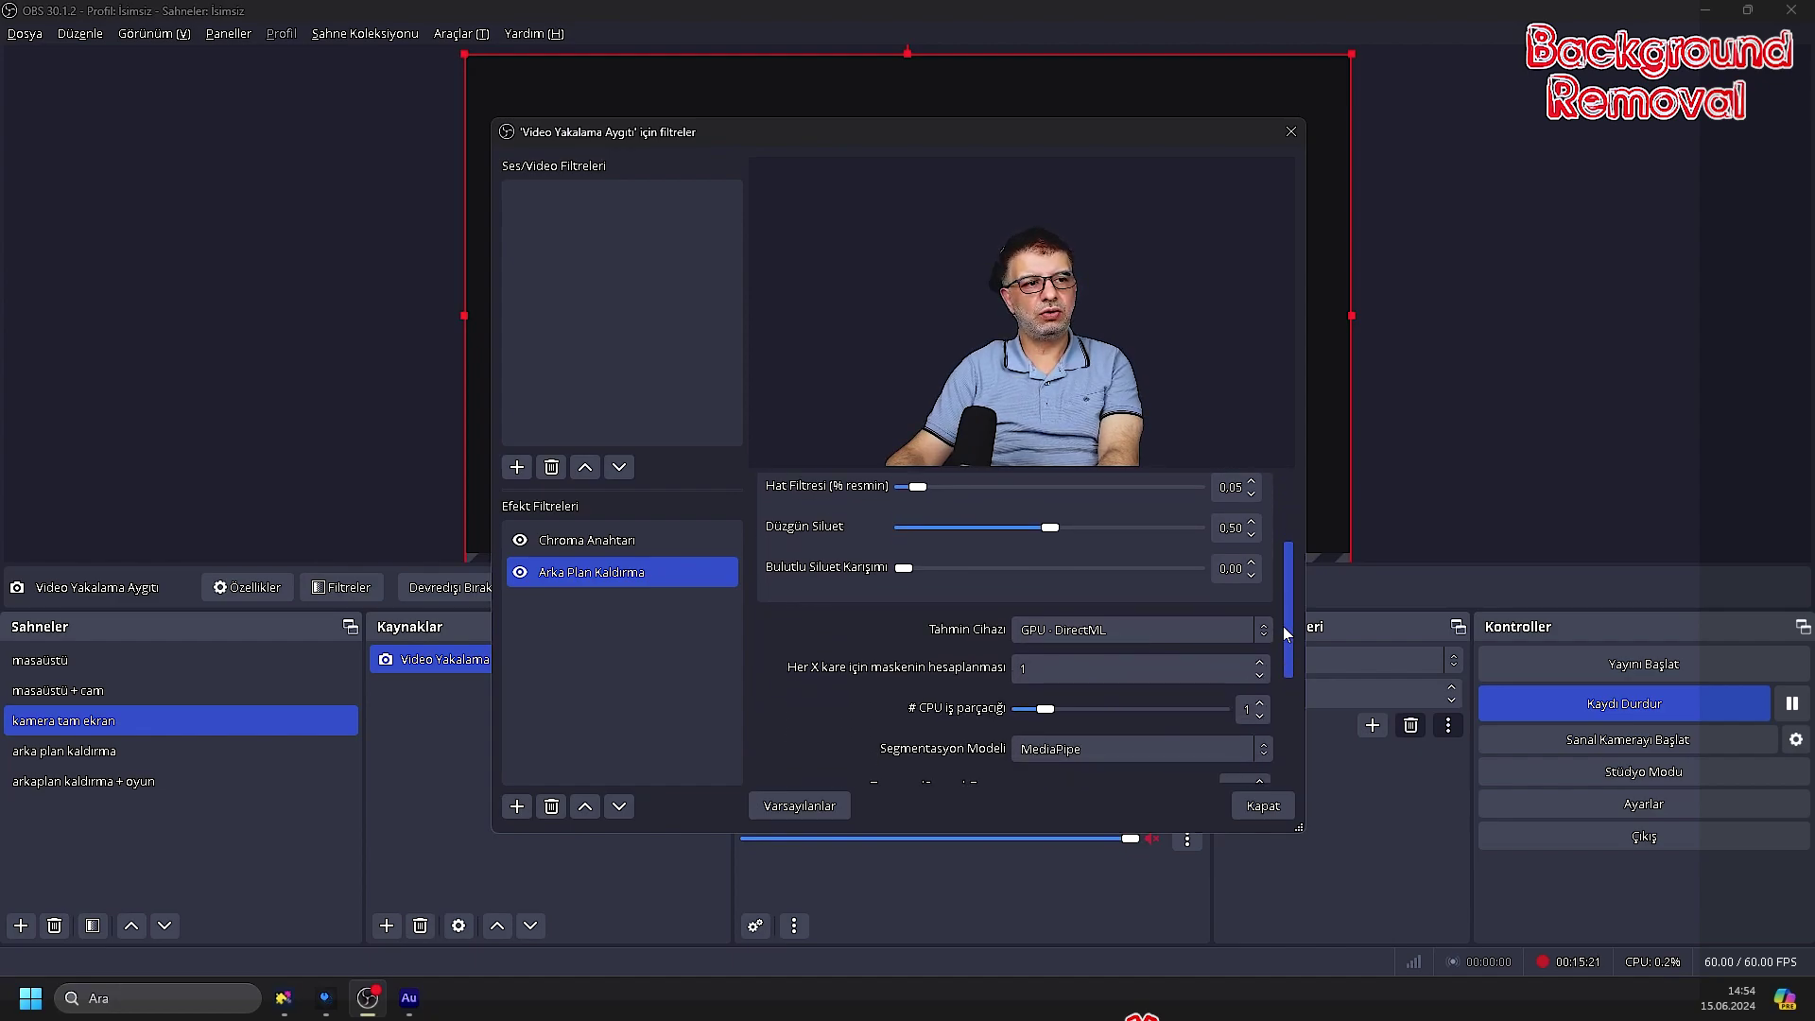
drag(1285, 633, 1278, 671)
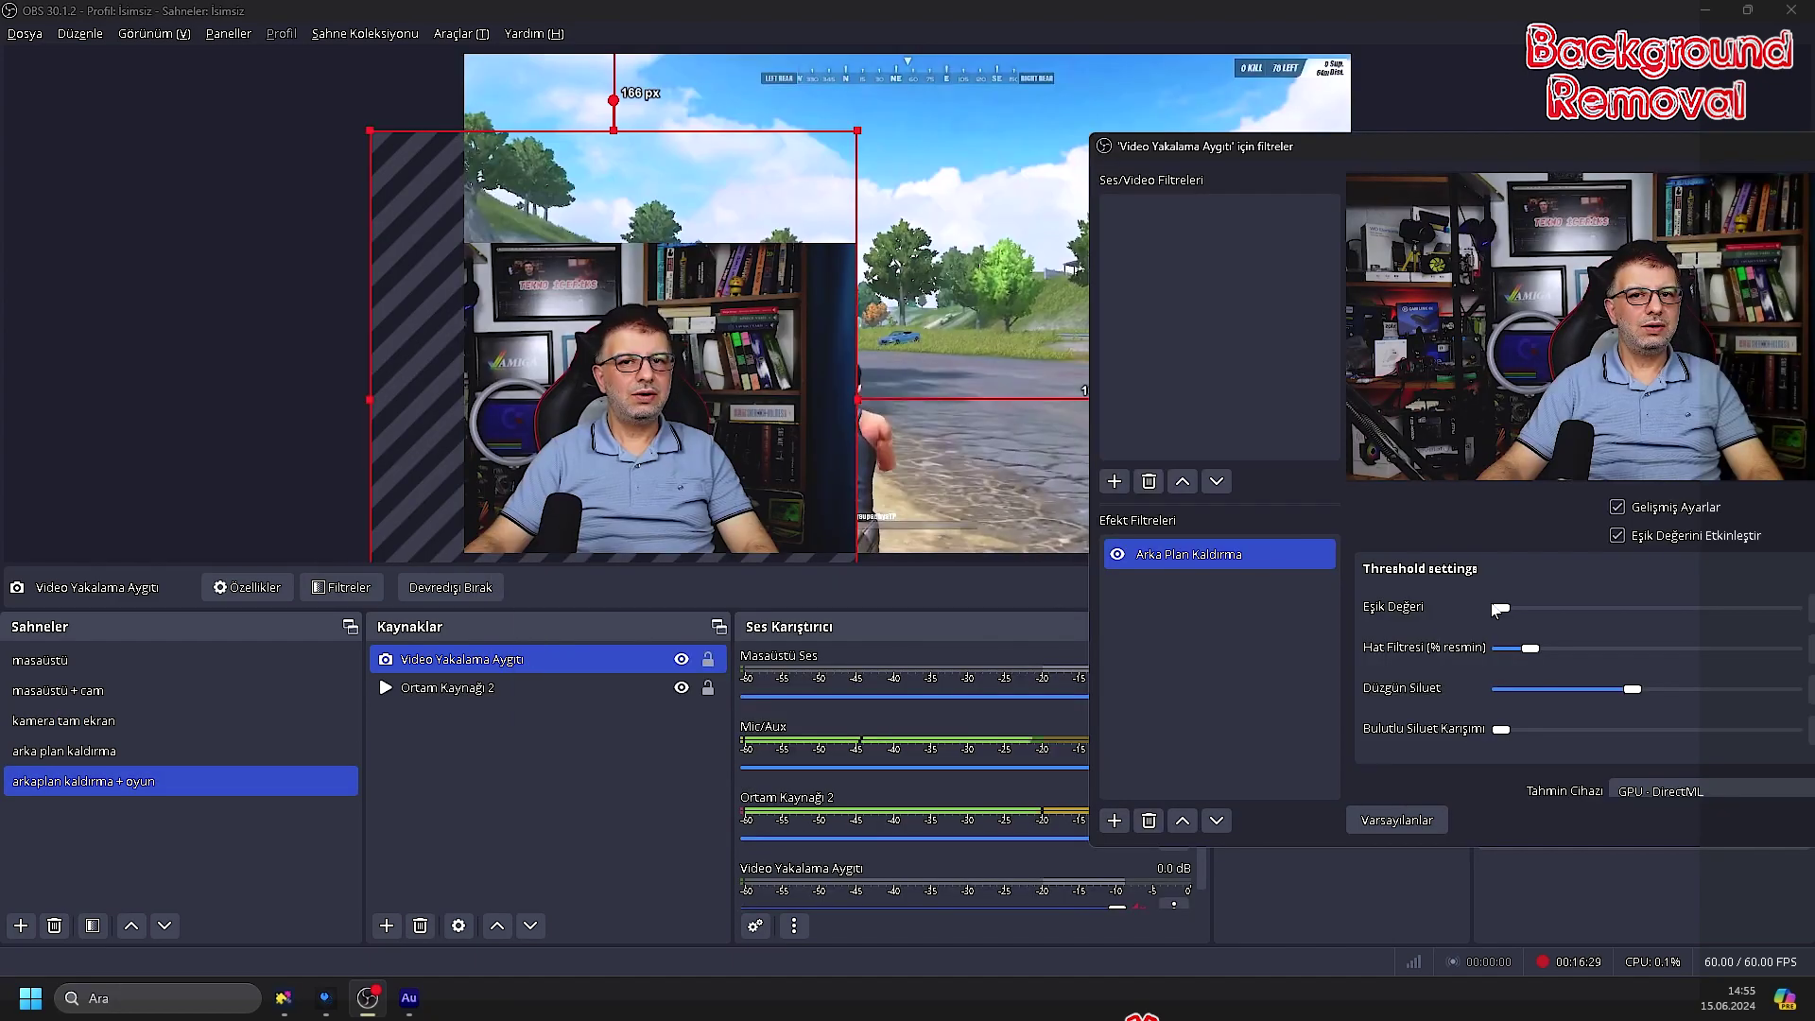
In the arkaplan kaldırma + oyun scene, raise the filter's Eşik Değeri slightly above its minimum and set Segmentasyon Modeli to SINet.
drag(1499, 608, 1523, 608)
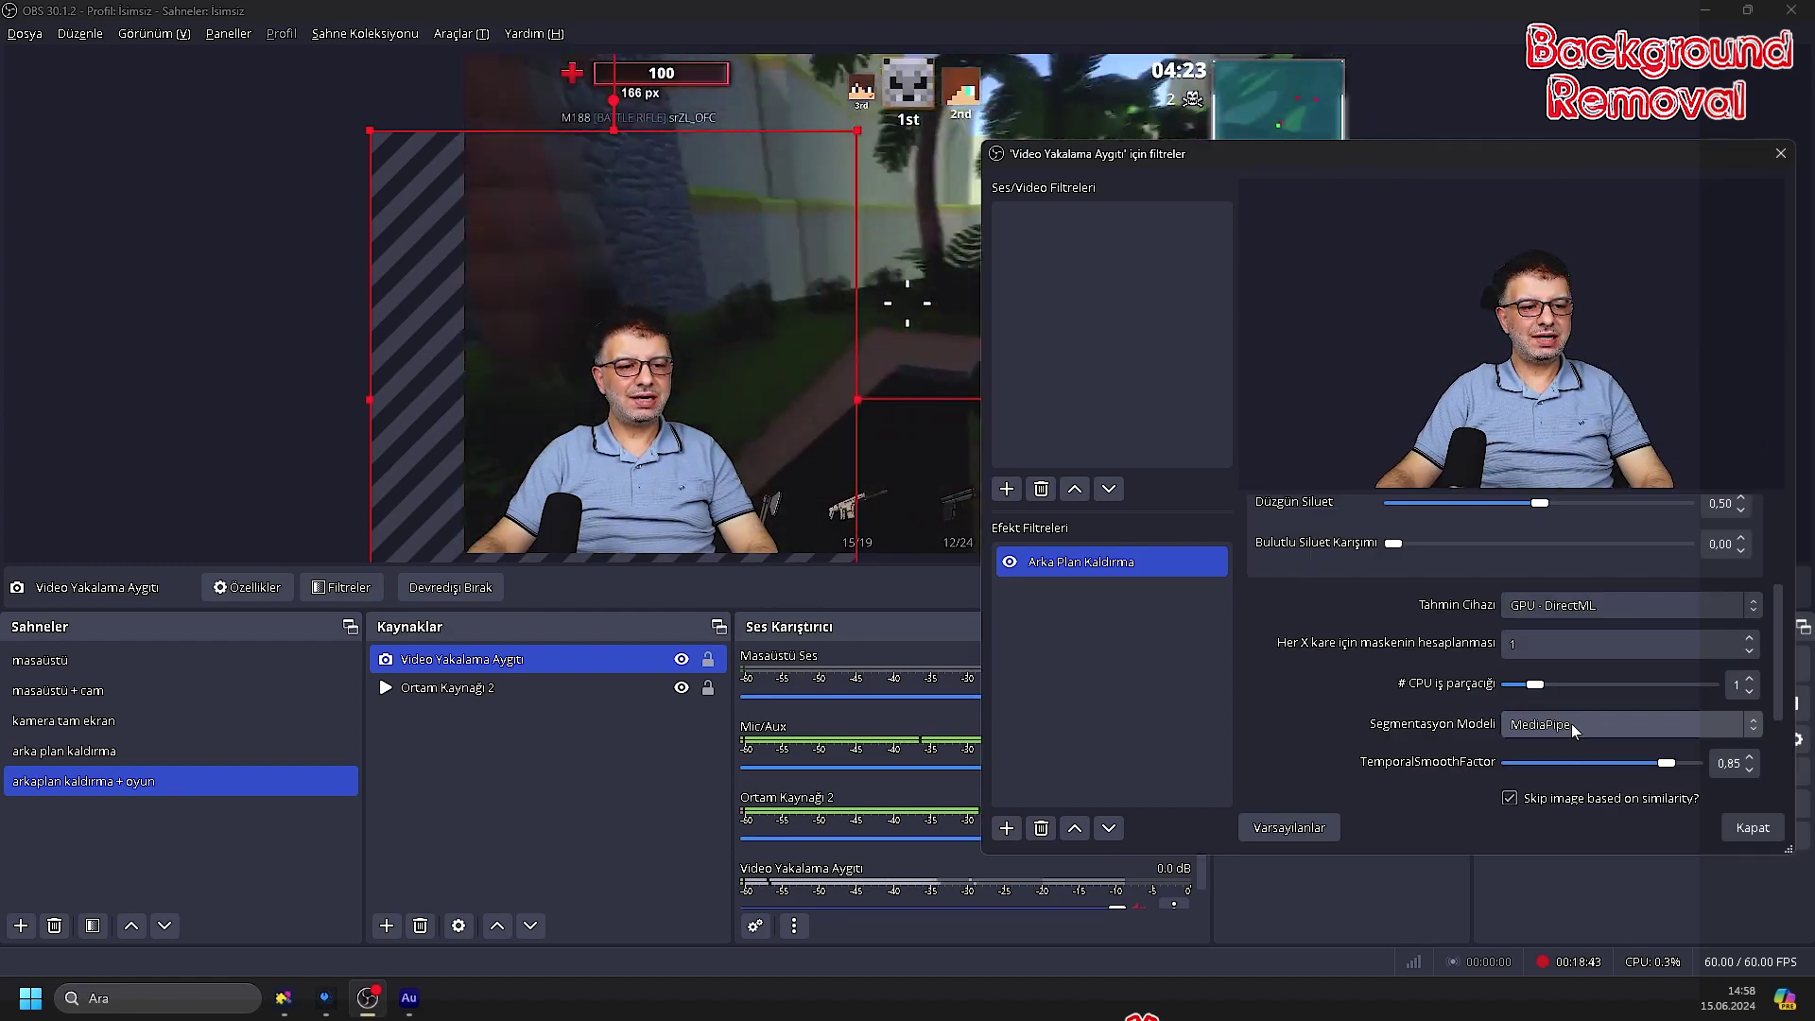
click(1572, 728)
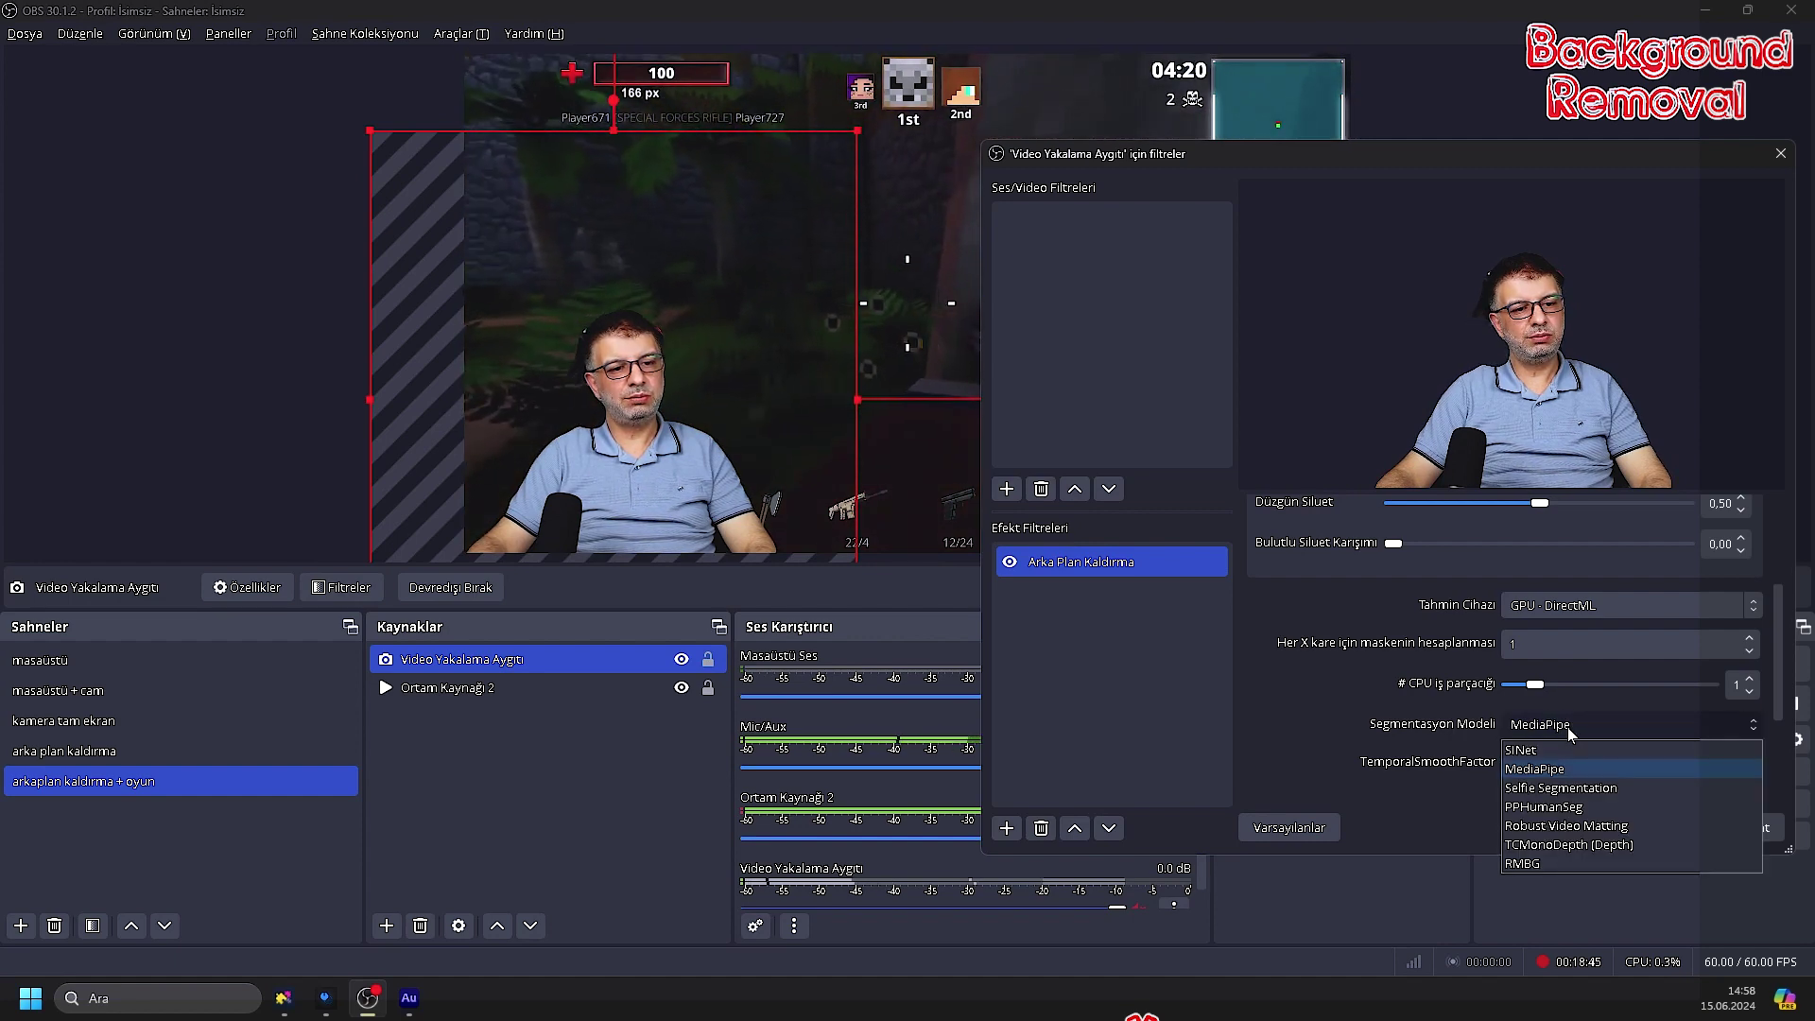
click(1557, 747)
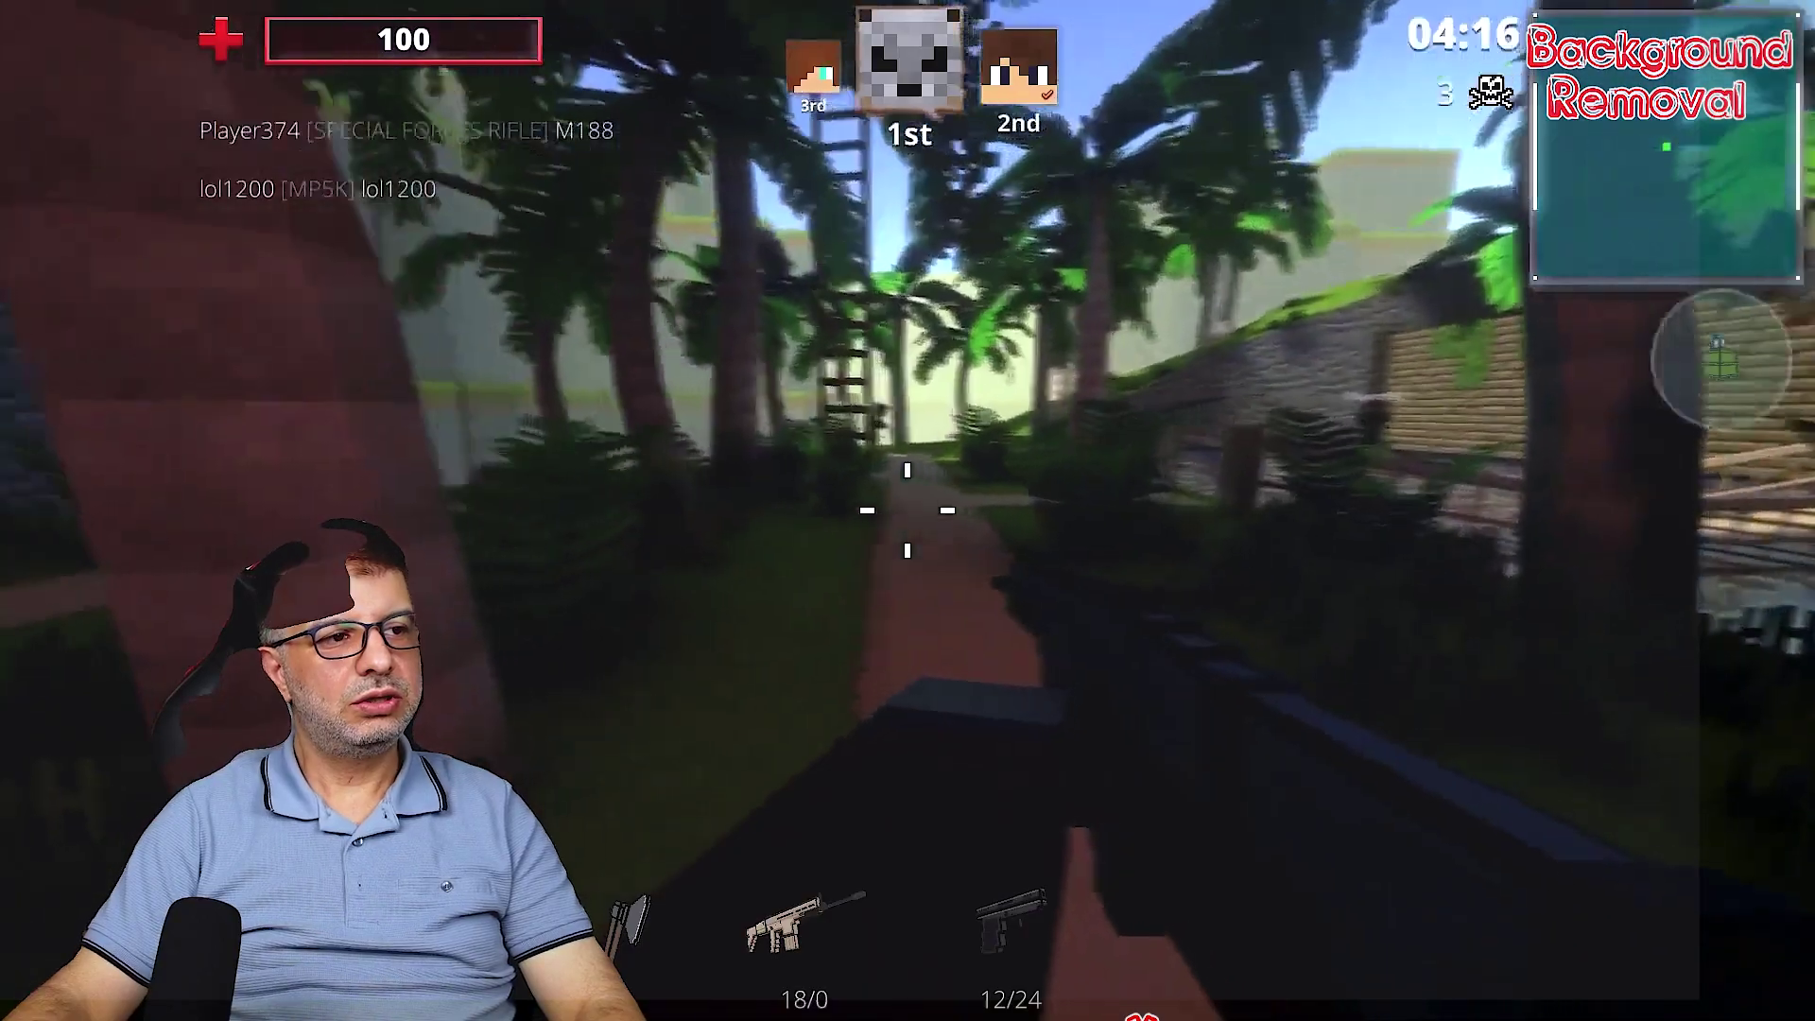